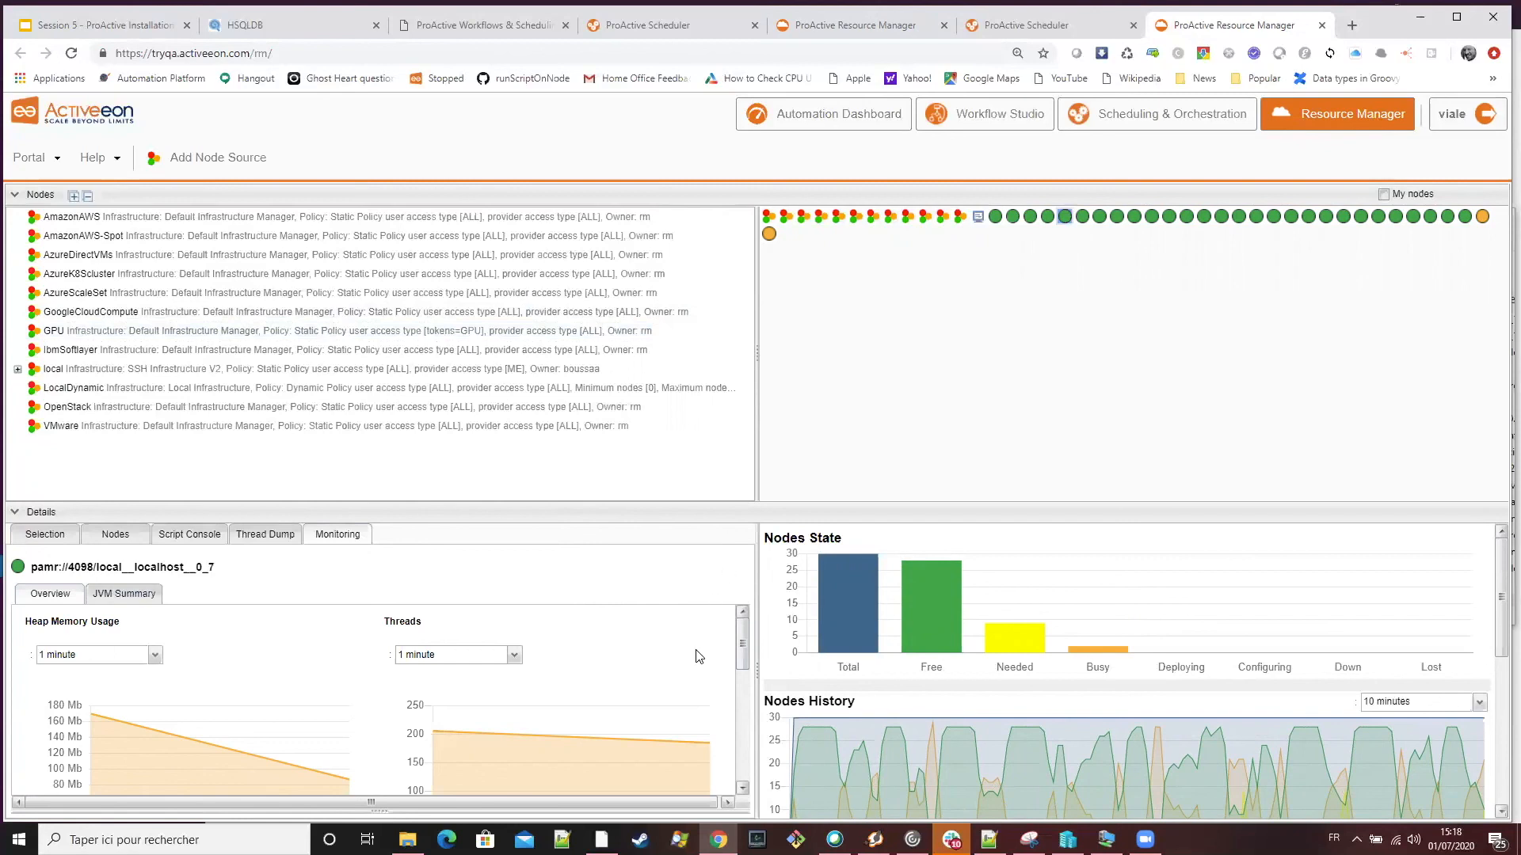
Examine the Nodes State, Nodes History and Load History charts alongside the changing node states in the Resource Manager
{"action": "scroll", "coordinate": [700, 659], "scroll_direction": "up", "scroll_amount": 8}
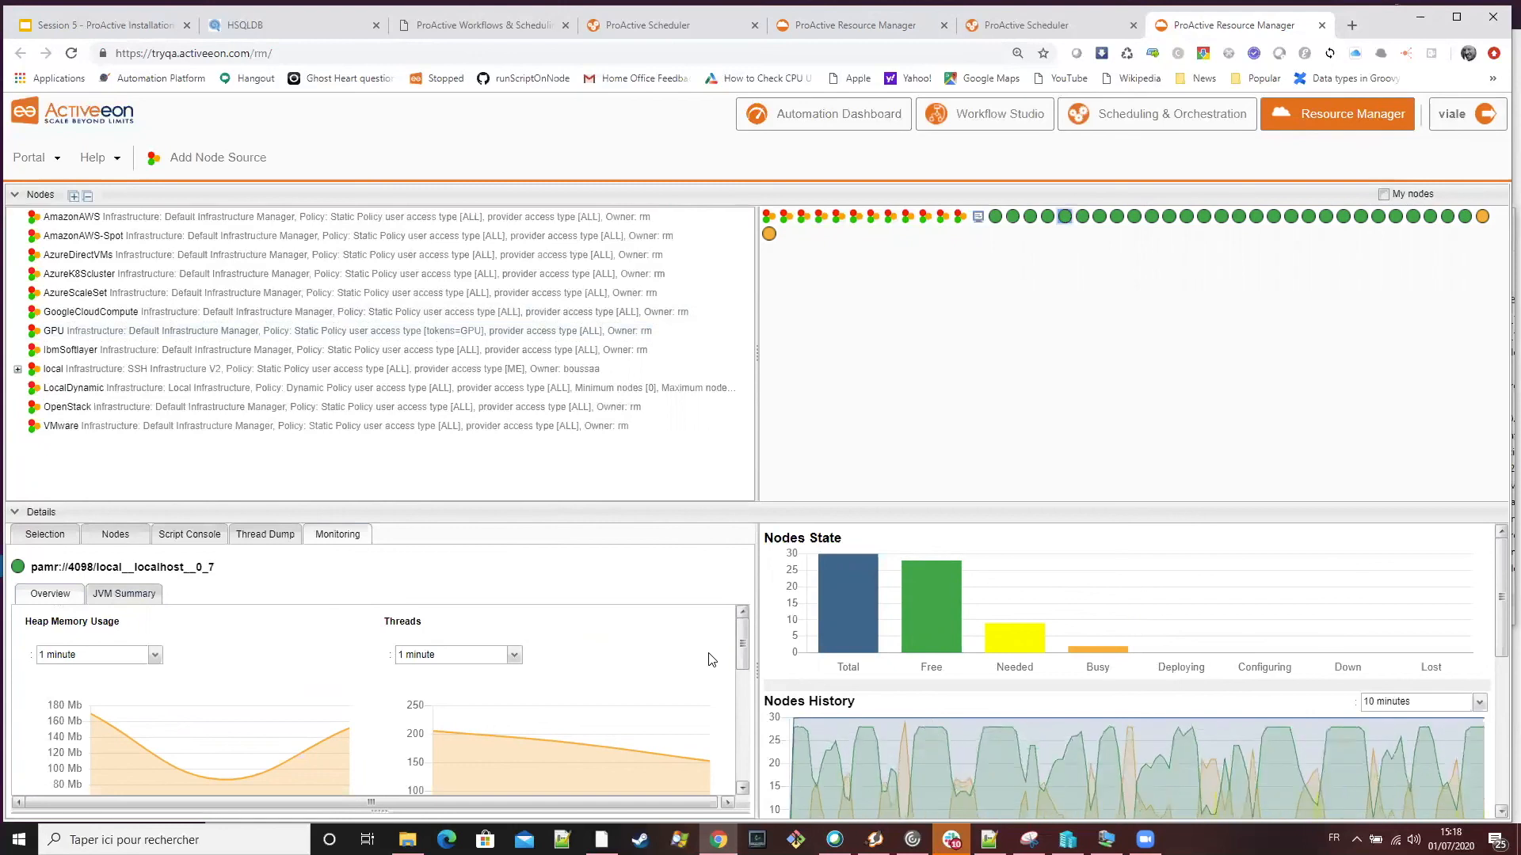
{"action": "scroll", "coordinate": [697, 678], "scroll_direction": "down", "scroll_amount": 1}
{"action": "scroll", "coordinate": [694, 676], "scroll_direction": "up", "scroll_amount": 1}
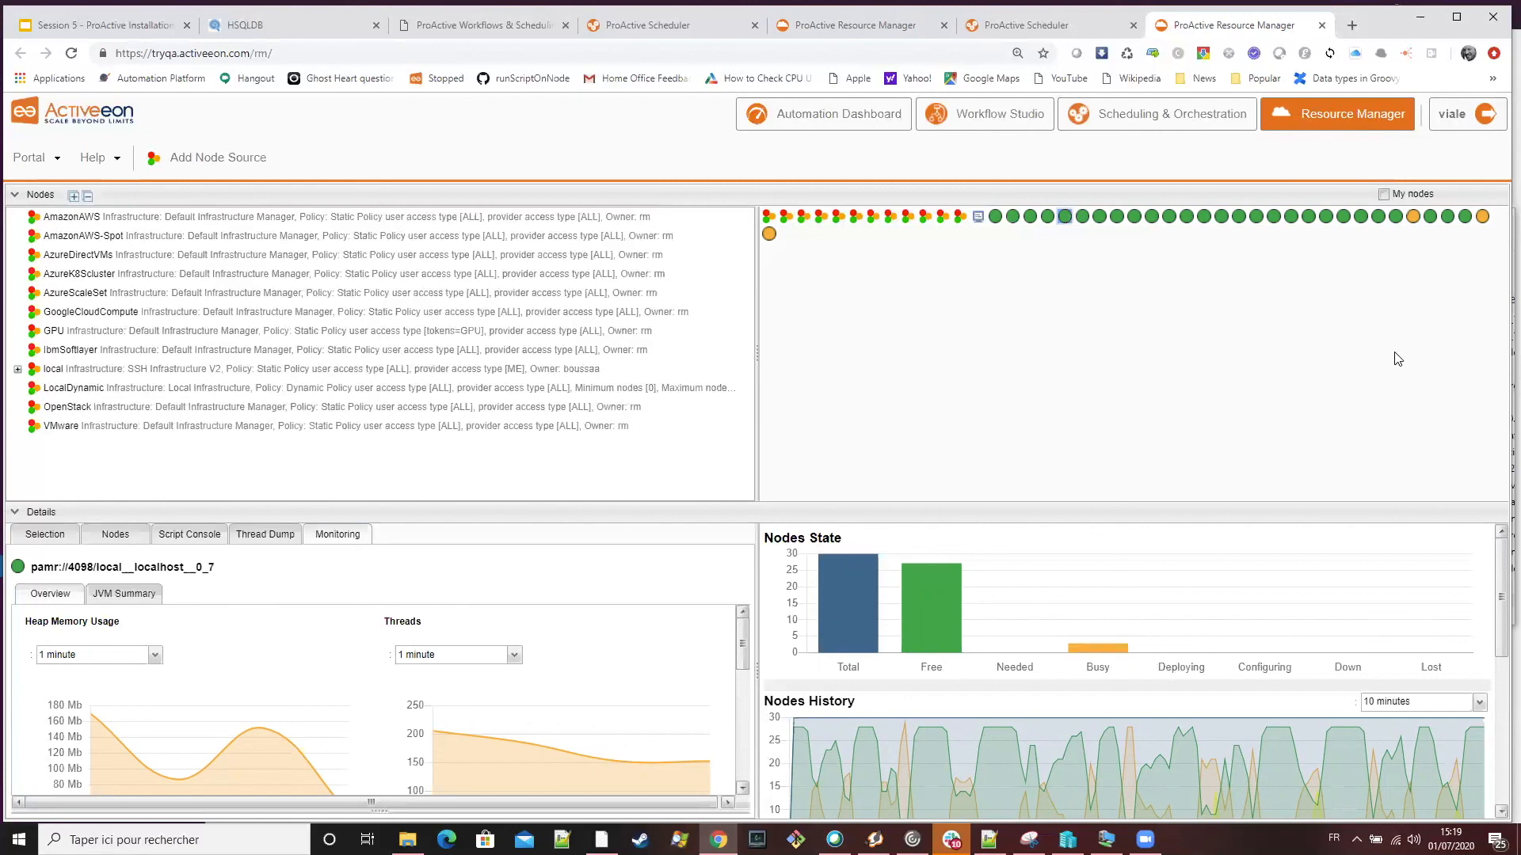
{"action": "scroll", "coordinate": [1376, 563], "scroll_direction": "down", "scroll_amount": 5}
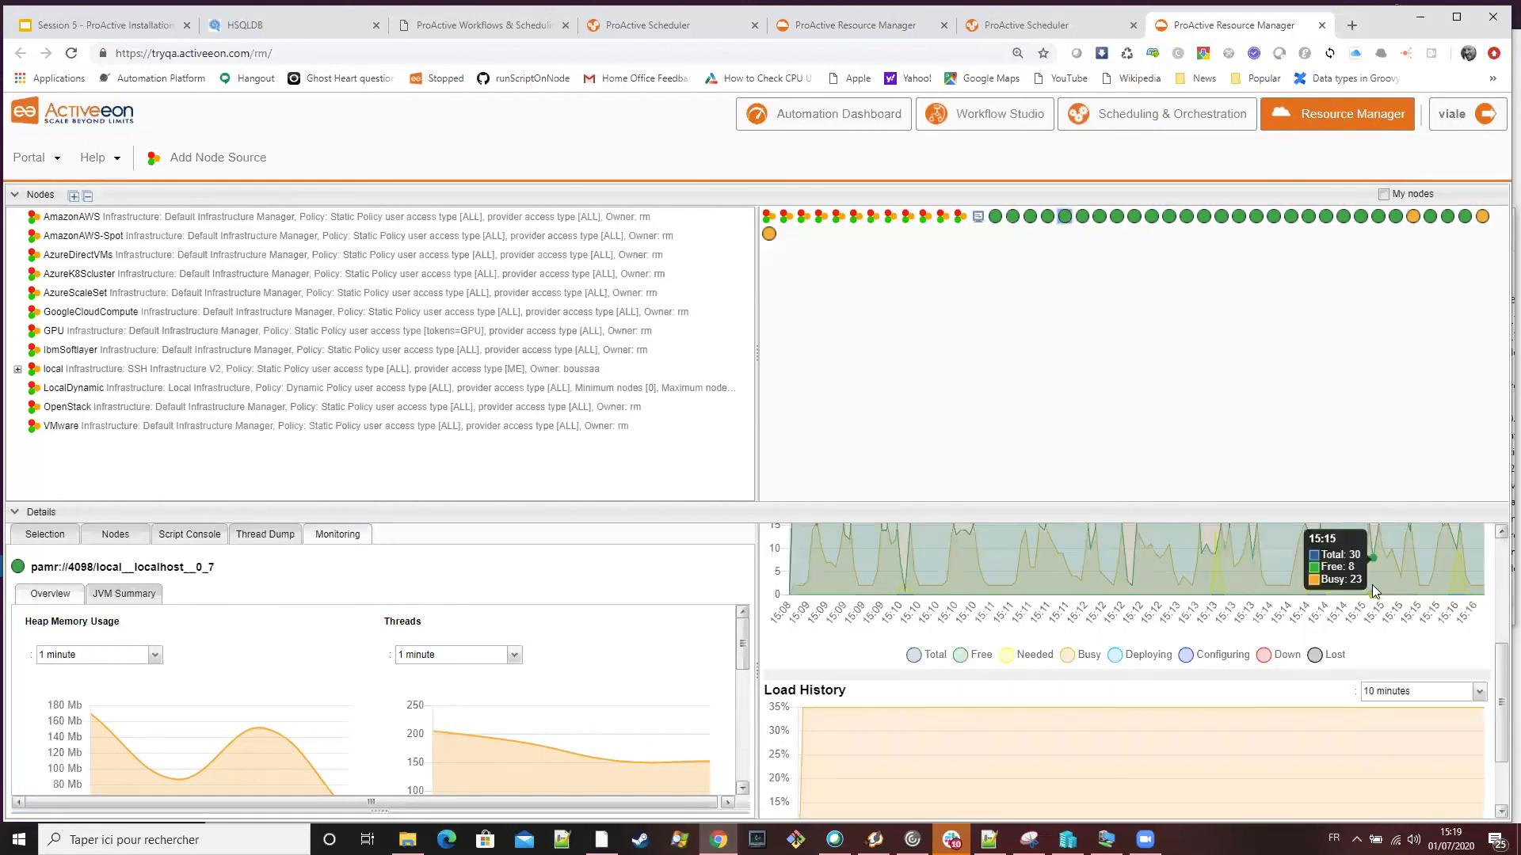
{"action": "scroll", "coordinate": [1372, 587], "scroll_direction": "up", "scroll_amount": 5}
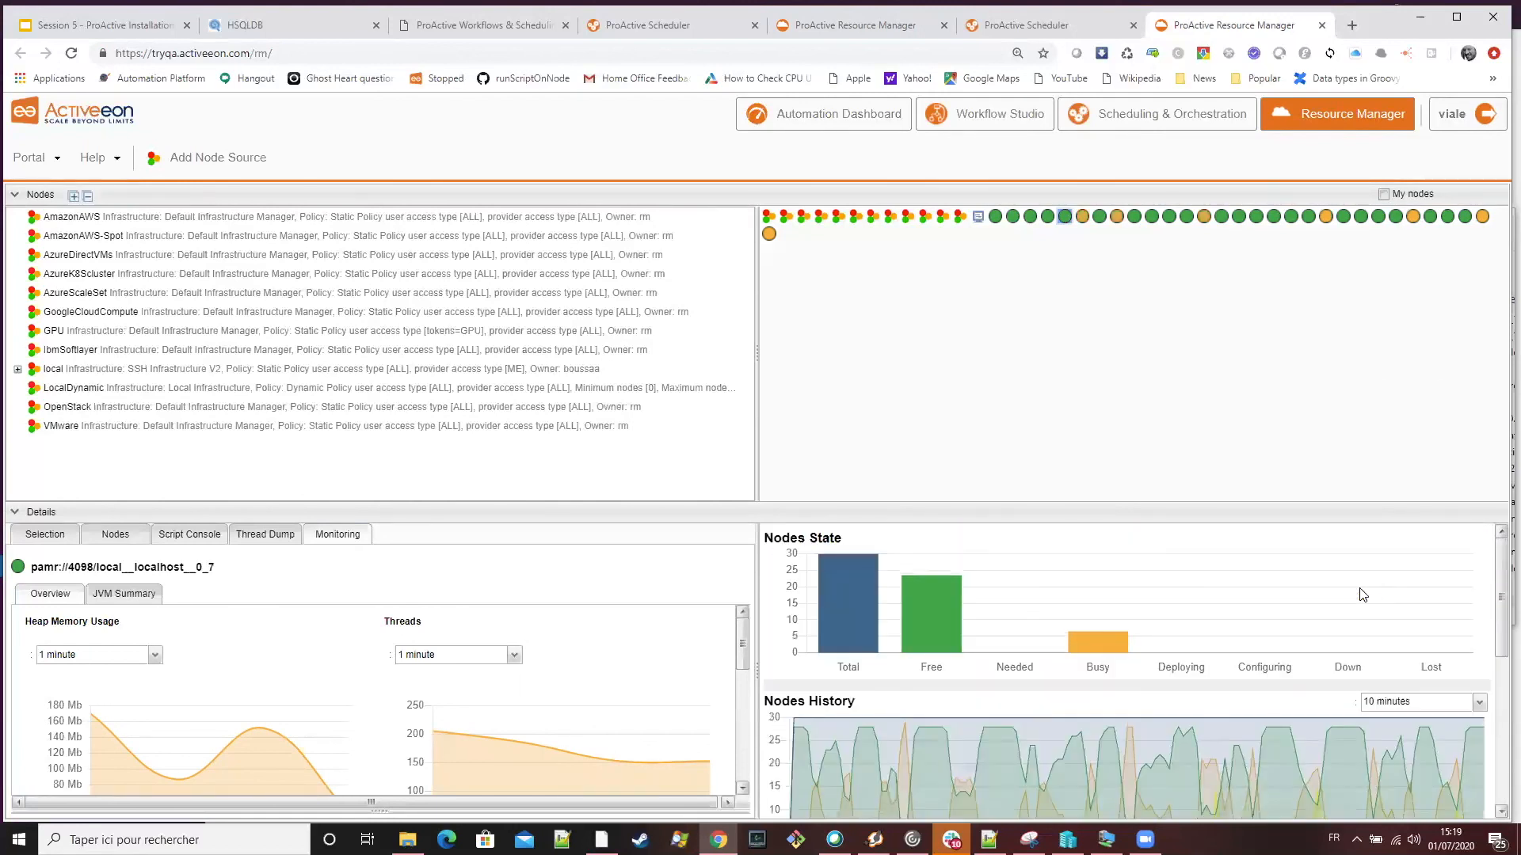
{"action": "scroll", "coordinate": [1362, 595], "scroll_direction": "down", "scroll_amount": 3}
{"action": "scroll", "coordinate": [1364, 598], "scroll_direction": "up", "scroll_amount": 3}
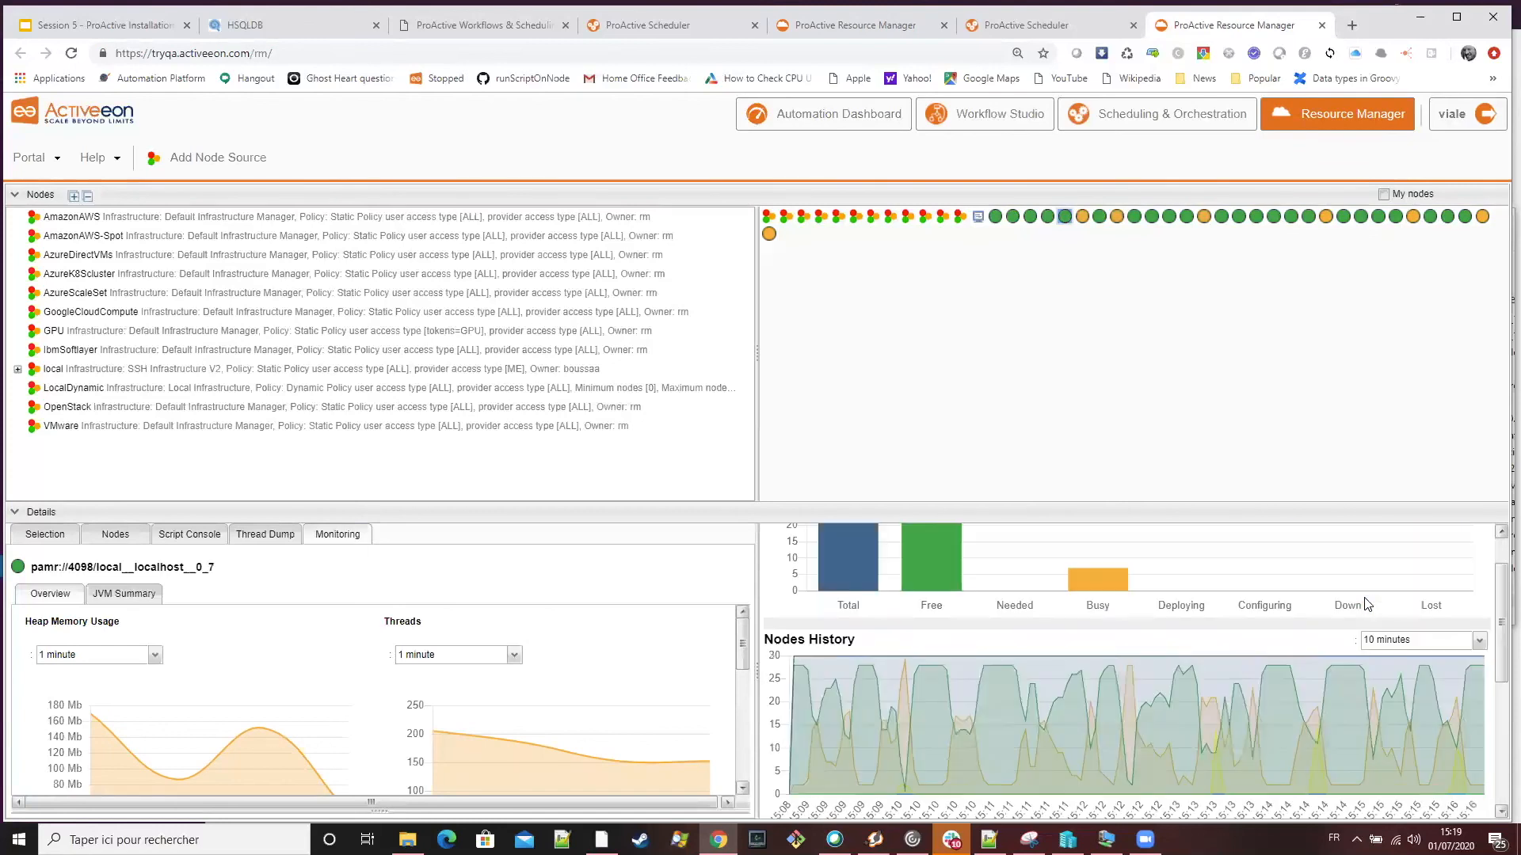
{"action": "scroll", "coordinate": [1370, 603], "scroll_direction": "down", "scroll_amount": 3}
{"action": "scroll", "coordinate": [1378, 602], "scroll_direction": "up", "scroll_amount": 3}
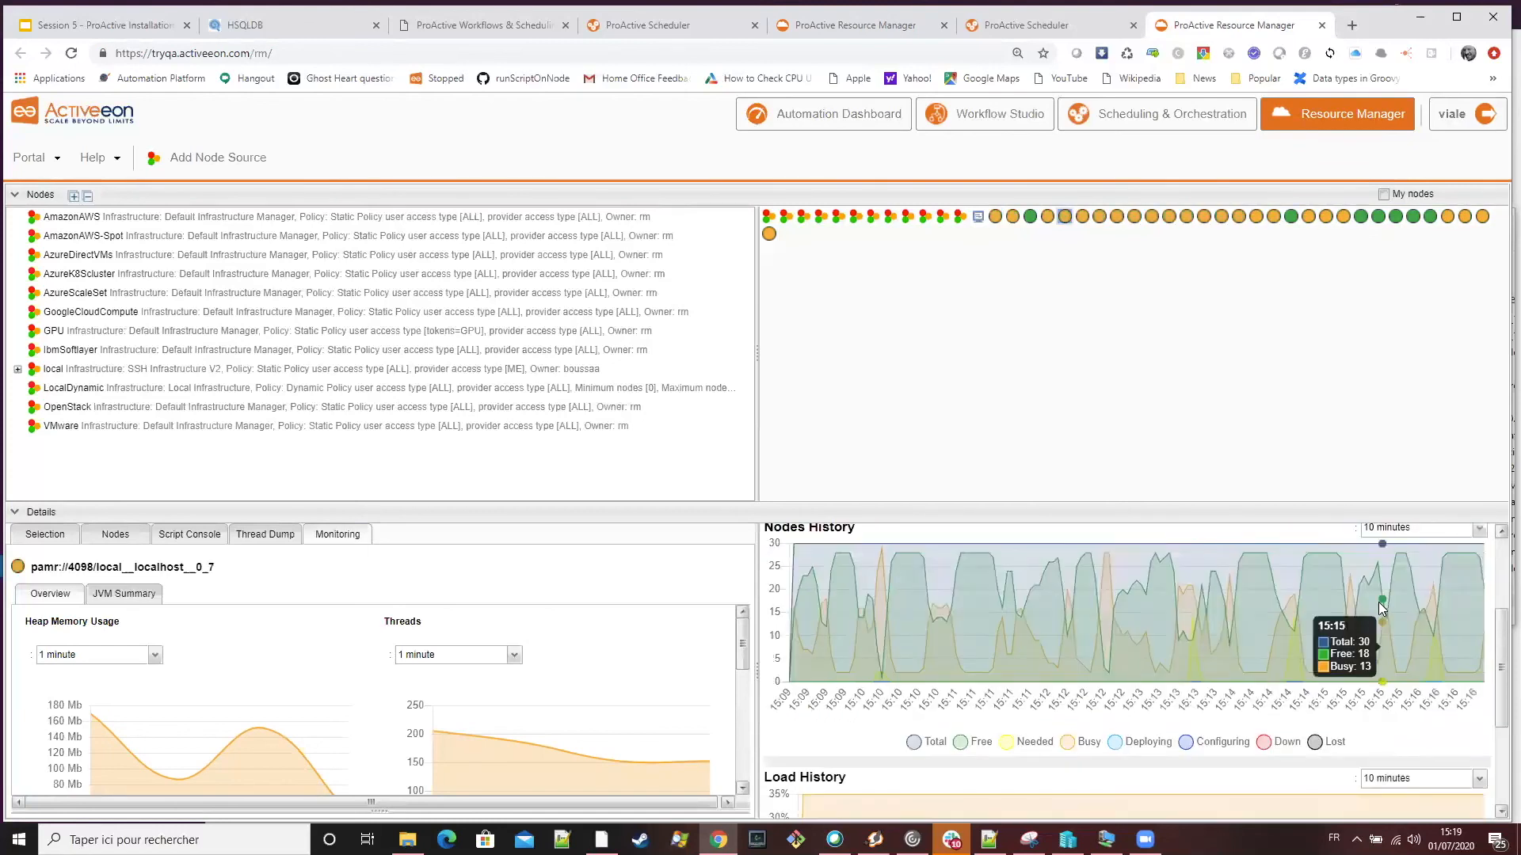
{"action": "scroll", "coordinate": [1378, 618], "scroll_direction": "down", "scroll_amount": 3}
{"action": "scroll", "coordinate": [1380, 620], "scroll_direction": "up", "scroll_amount": 2}
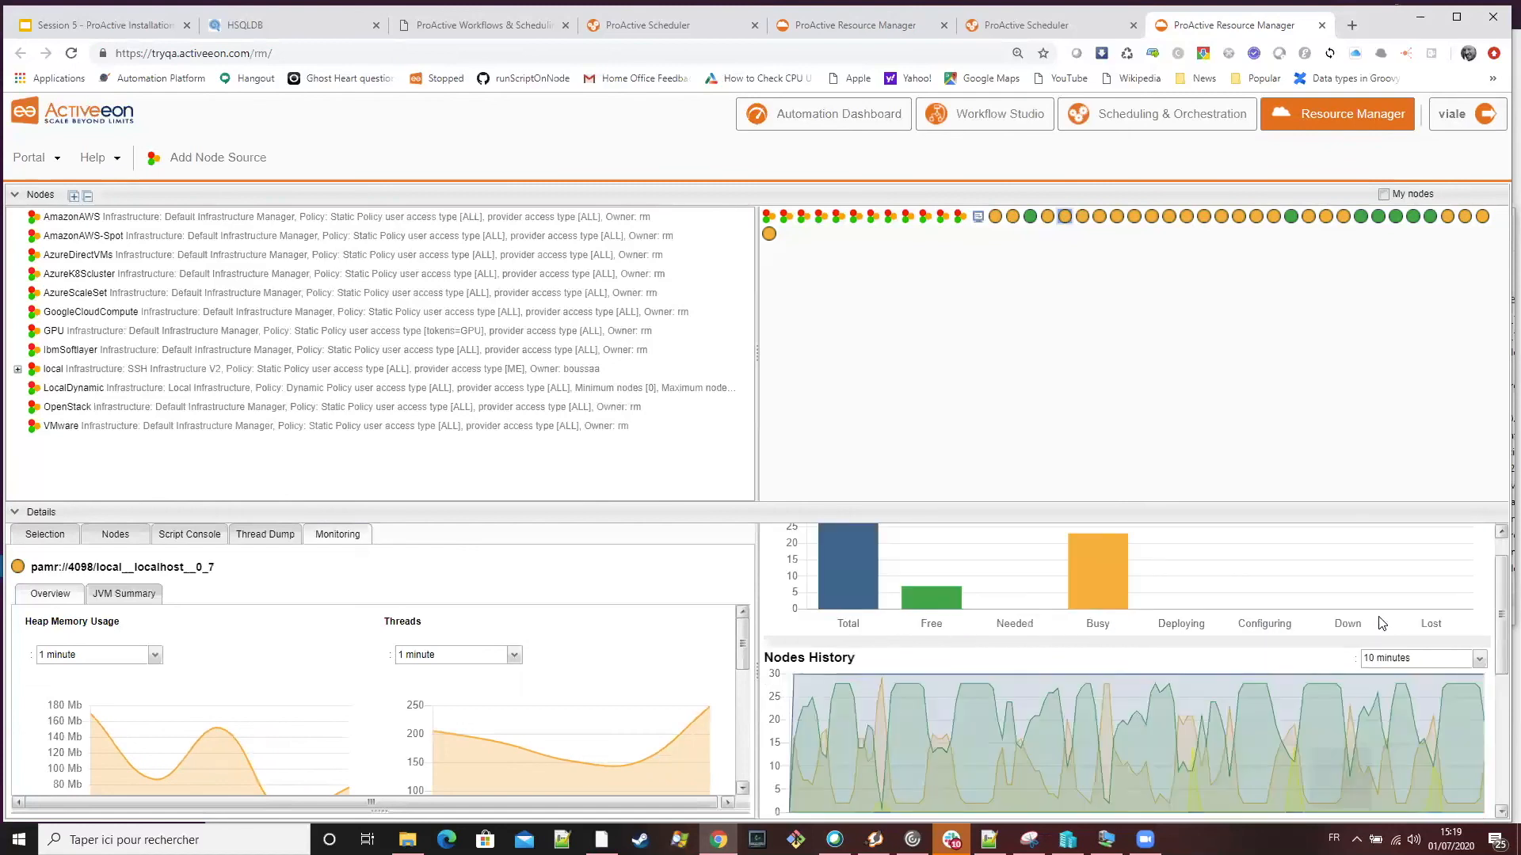
{"action": "scroll", "coordinate": [1379, 618], "scroll_direction": "down", "scroll_amount": 2}
{"action": "scroll", "coordinate": [1378, 618], "scroll_direction": "up", "scroll_amount": 3}
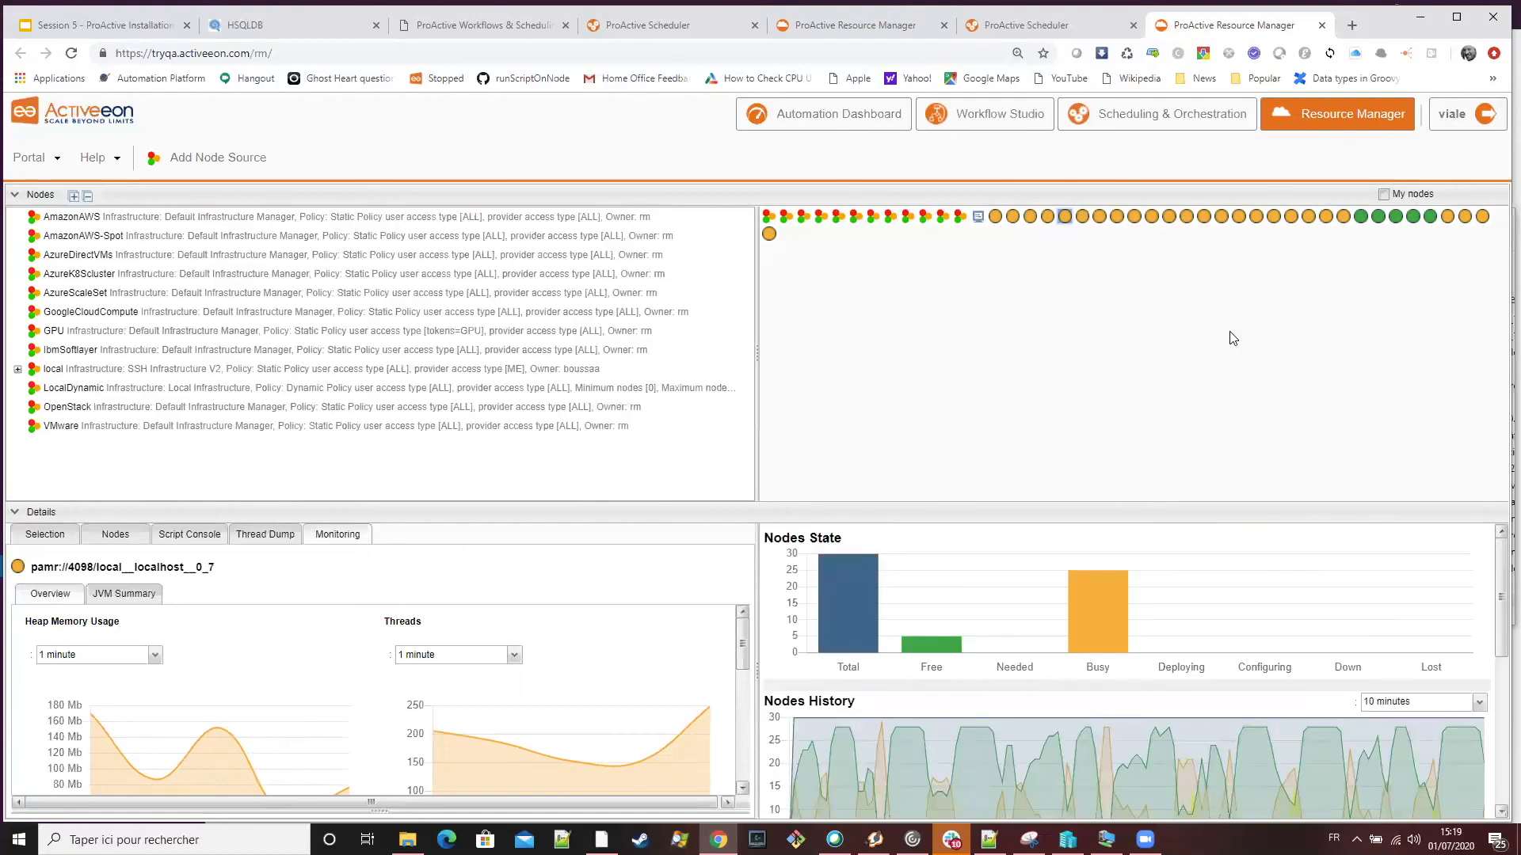
{"action": "mouse_move", "coordinate": [1280, 224]}
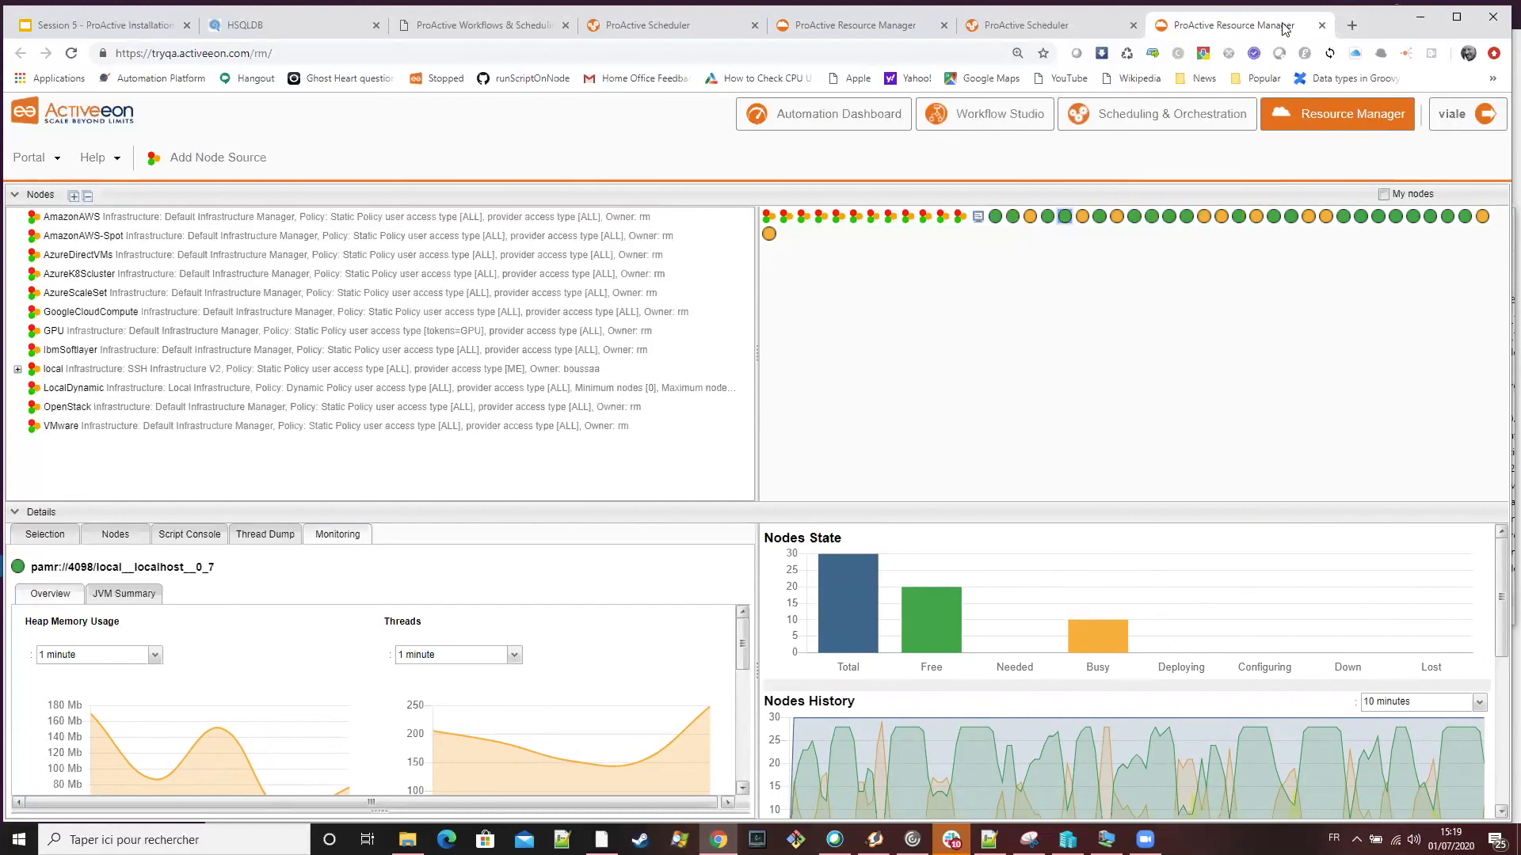
Open the ProActive server at 192.168.149.156:8080 in a new browser tab and go to its Resource Manager
{"action": "left_click", "coordinate": [1349, 27]}
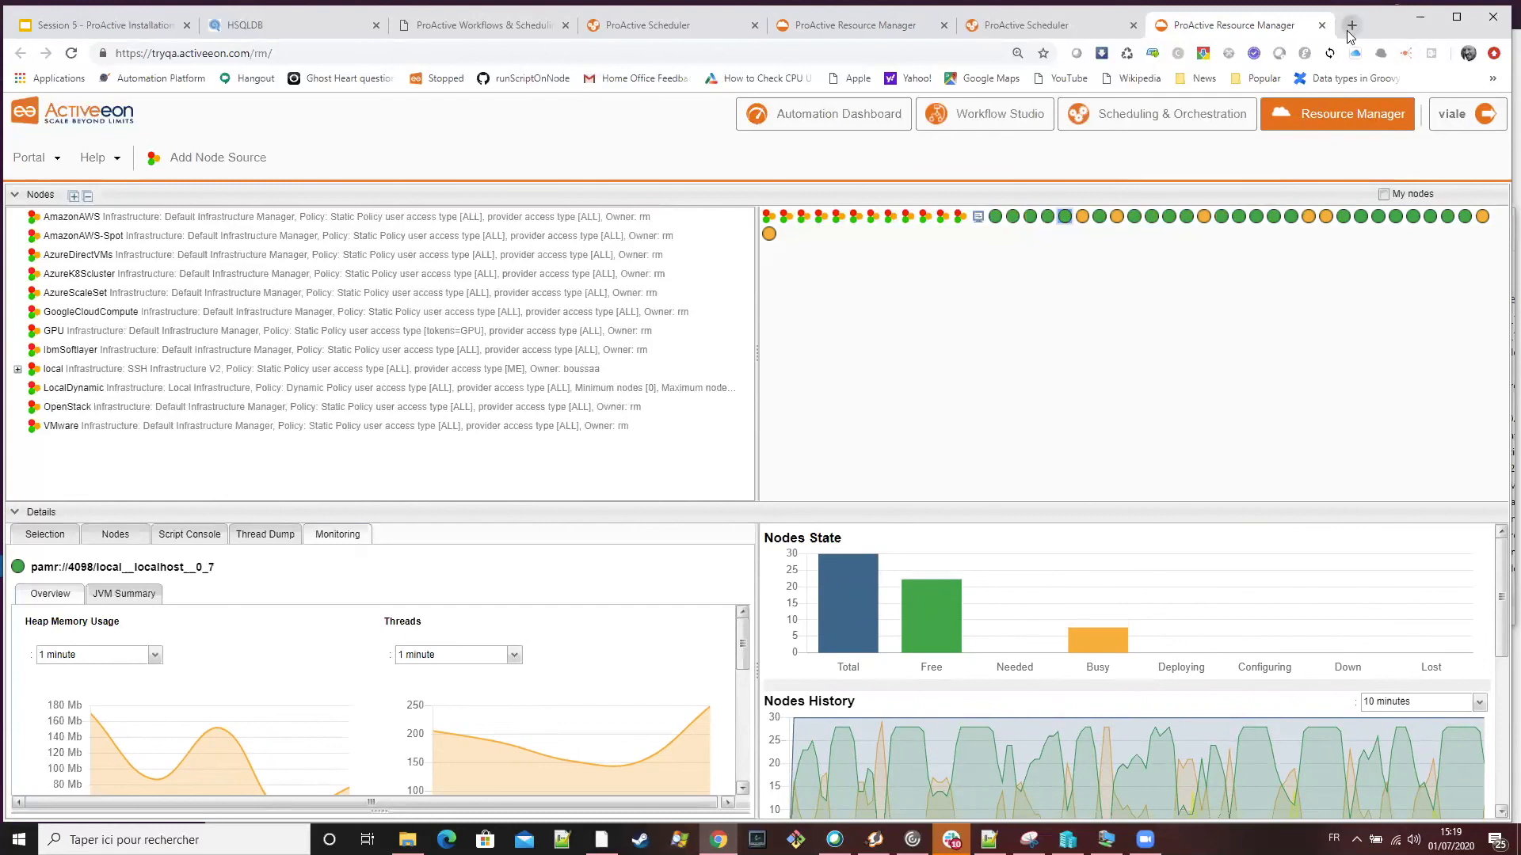
{"action": "type", "text": "hpe"}
{"action": "key", "text": "BackSpace"}
{"action": "key", "text": "BackSpace"}
{"action": "key", "text": "BackSpace"}
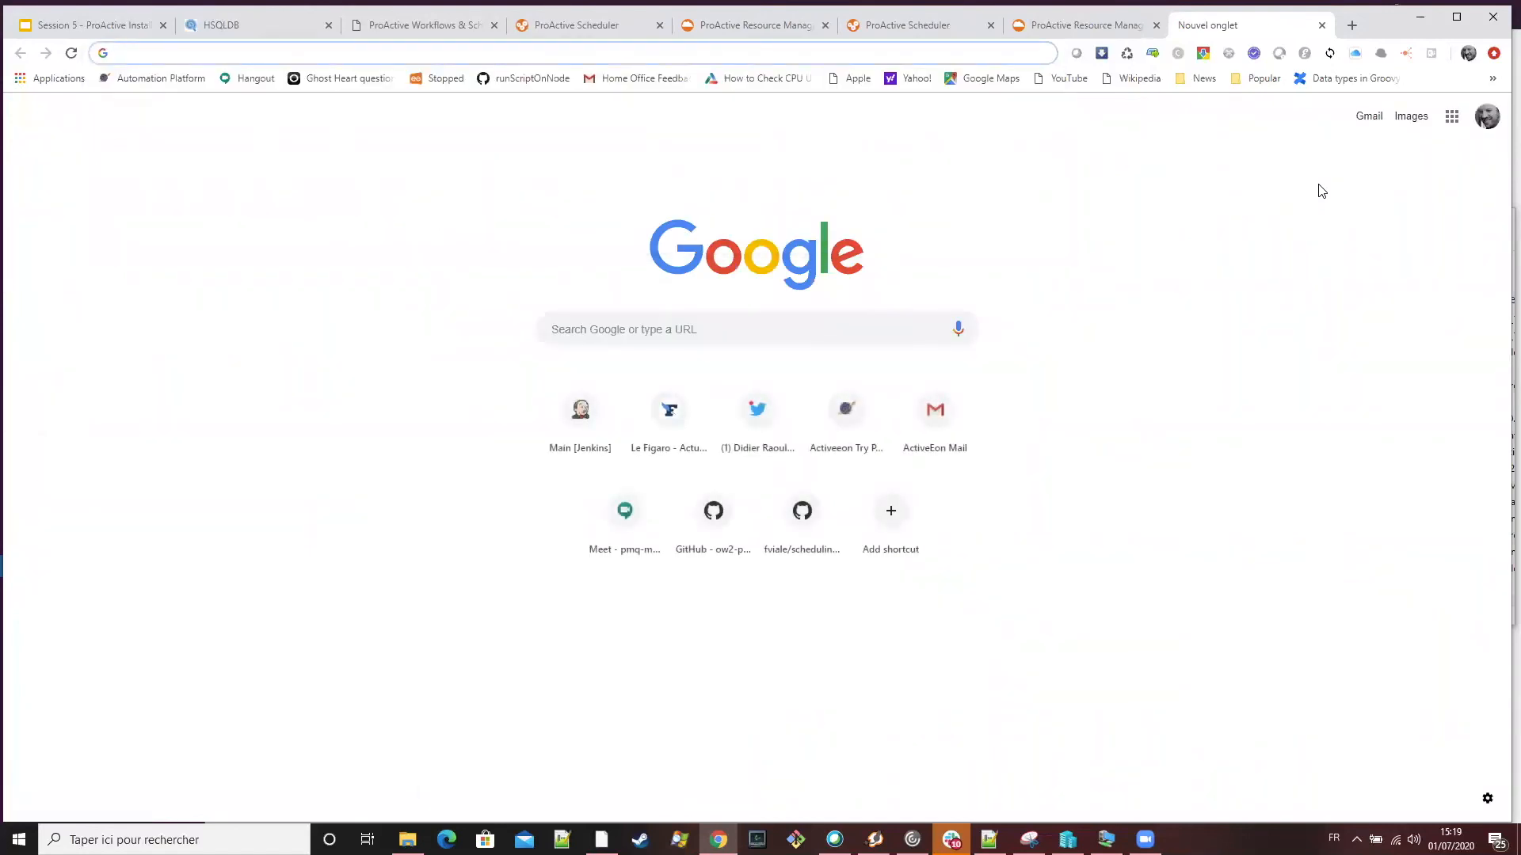
{"action": "type", "text": "192."}
{"action": "key", "text": "Return"}
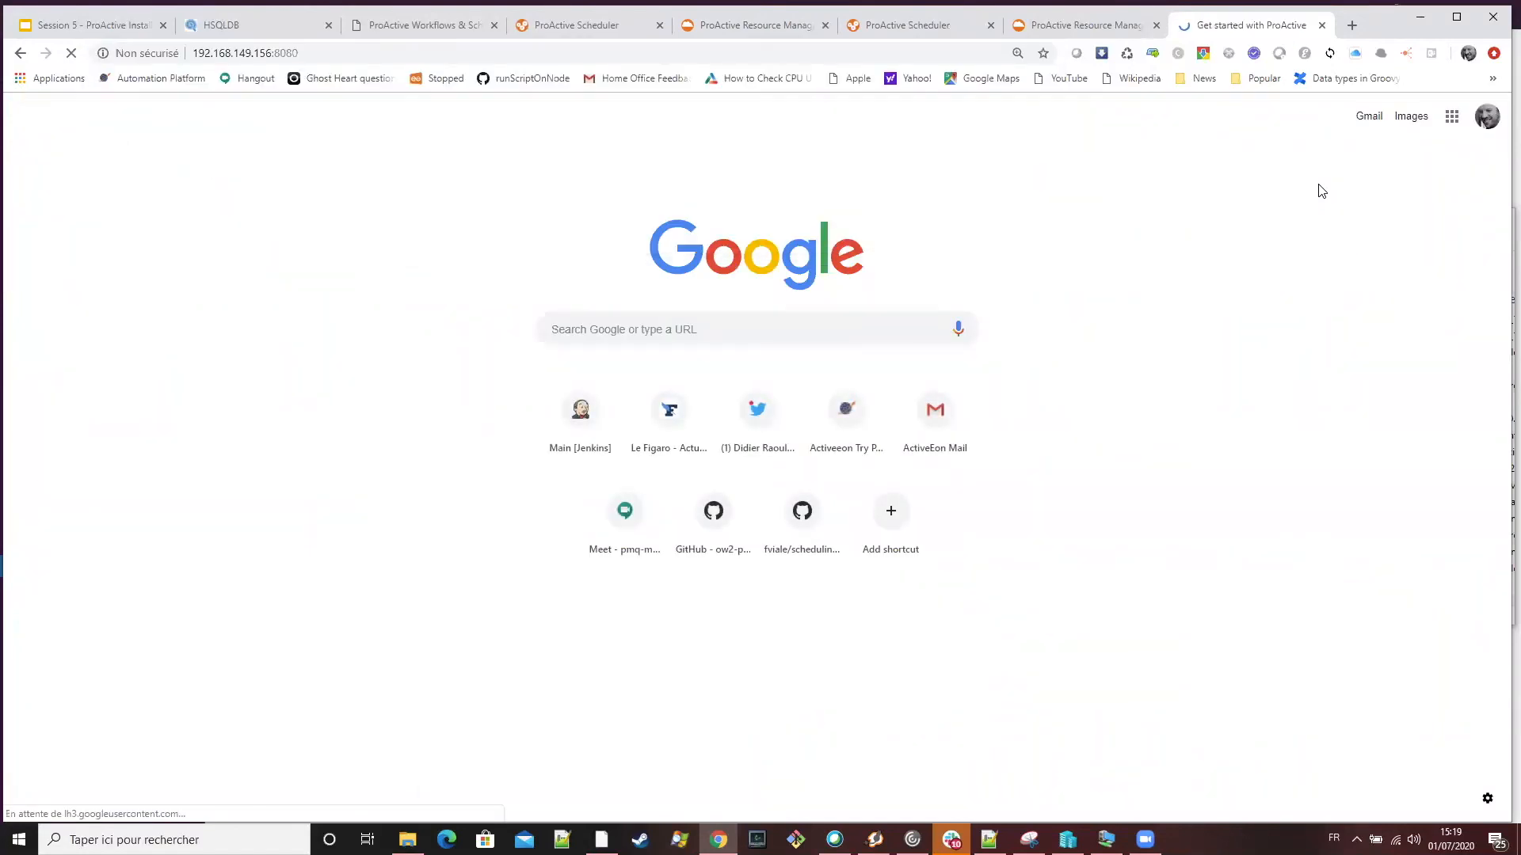
{"action": "left_click", "coordinate": [1231, 436]}
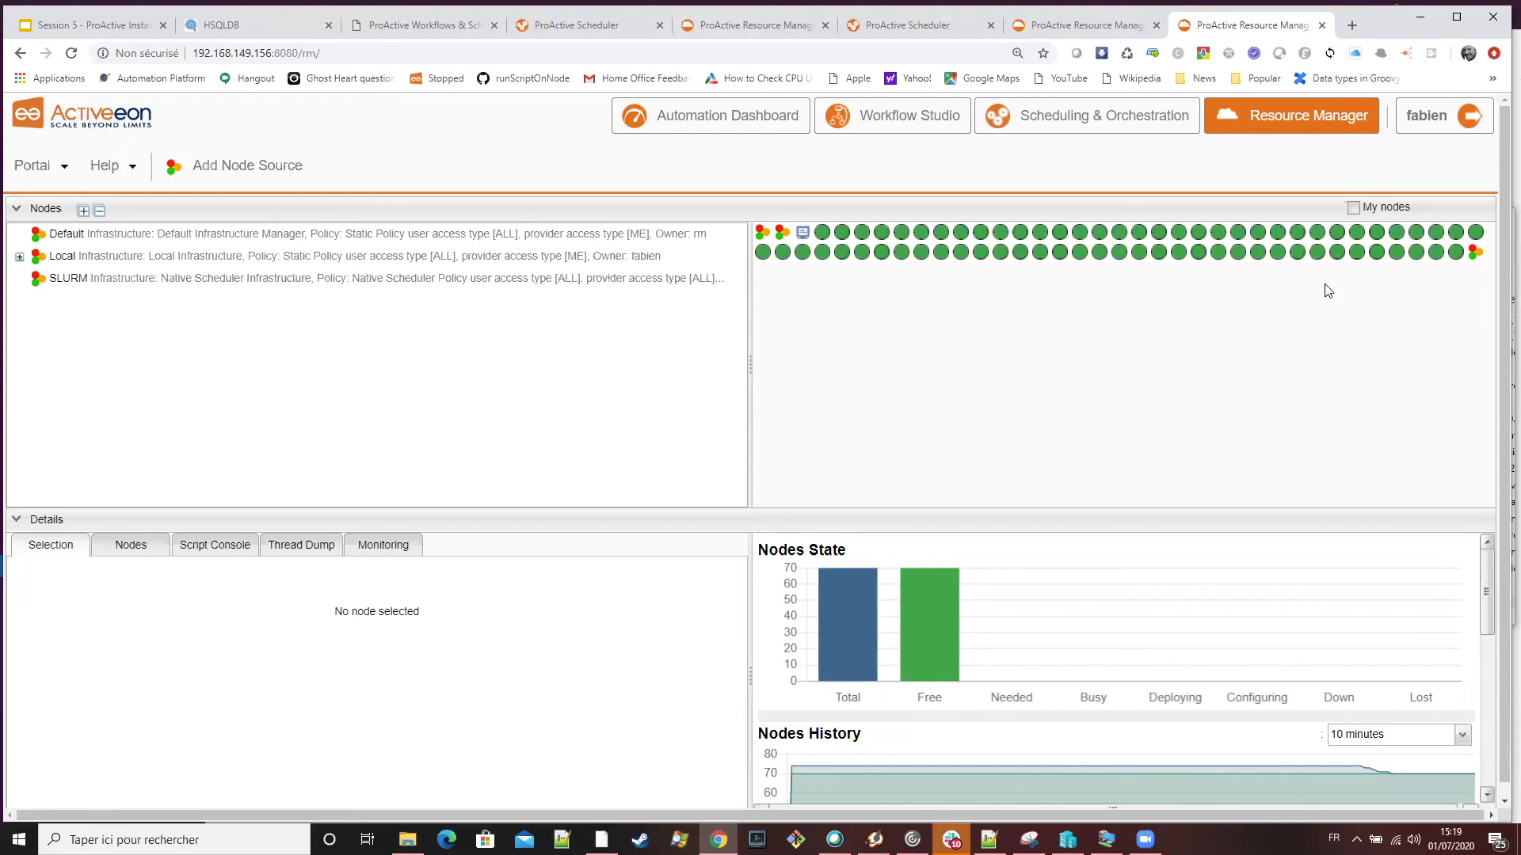
View the PAMR Firewall Configuration slide in the presentation and return to the Resource Manager on 192.168.149.156
{"action": "left_click", "coordinate": [1146, 839]}
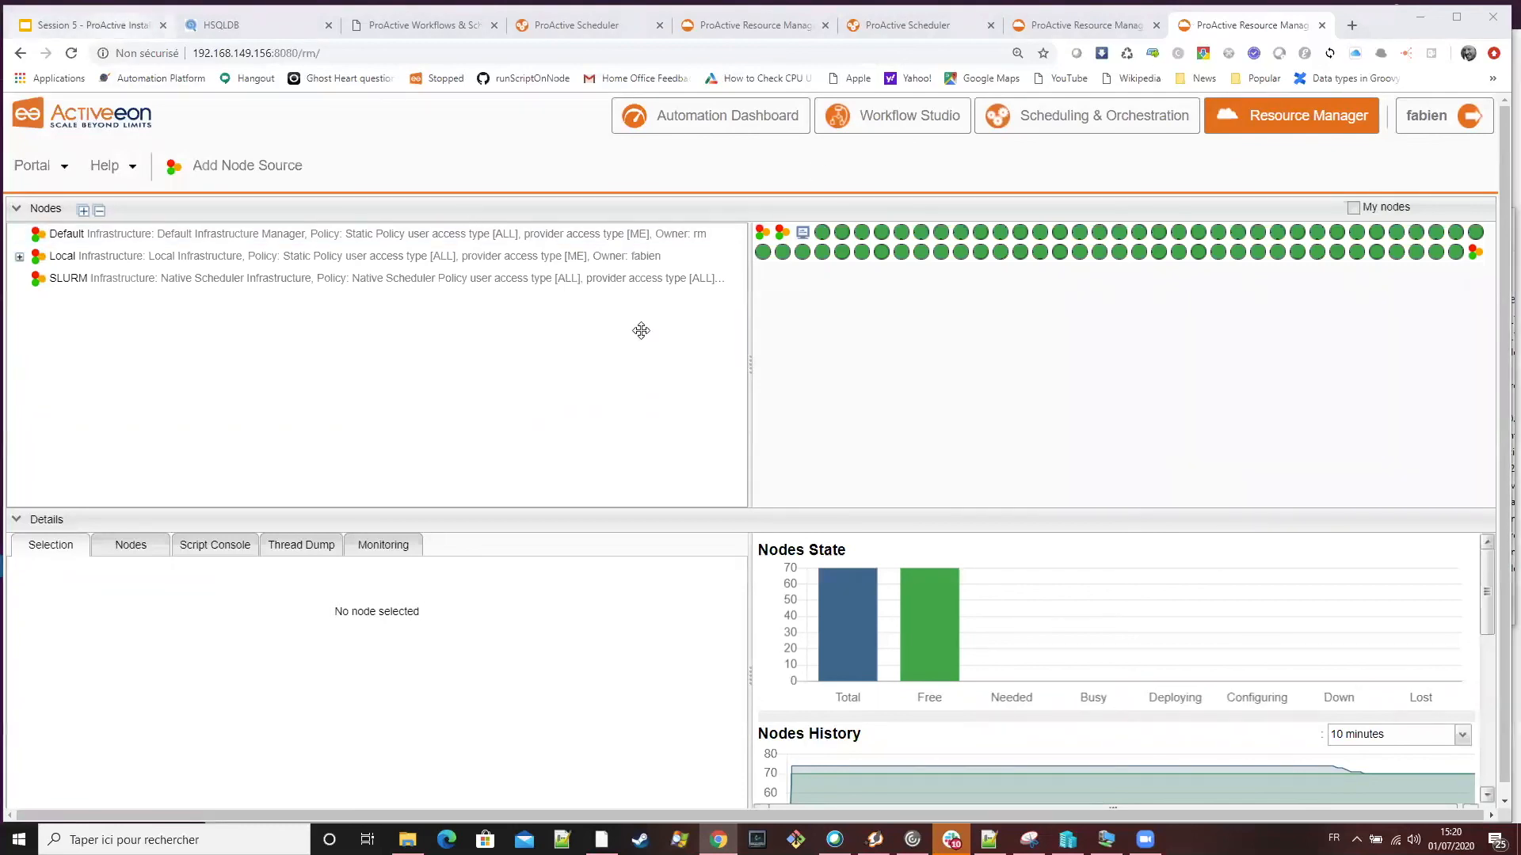
{"action": "key", "text": "ctrl+1"}
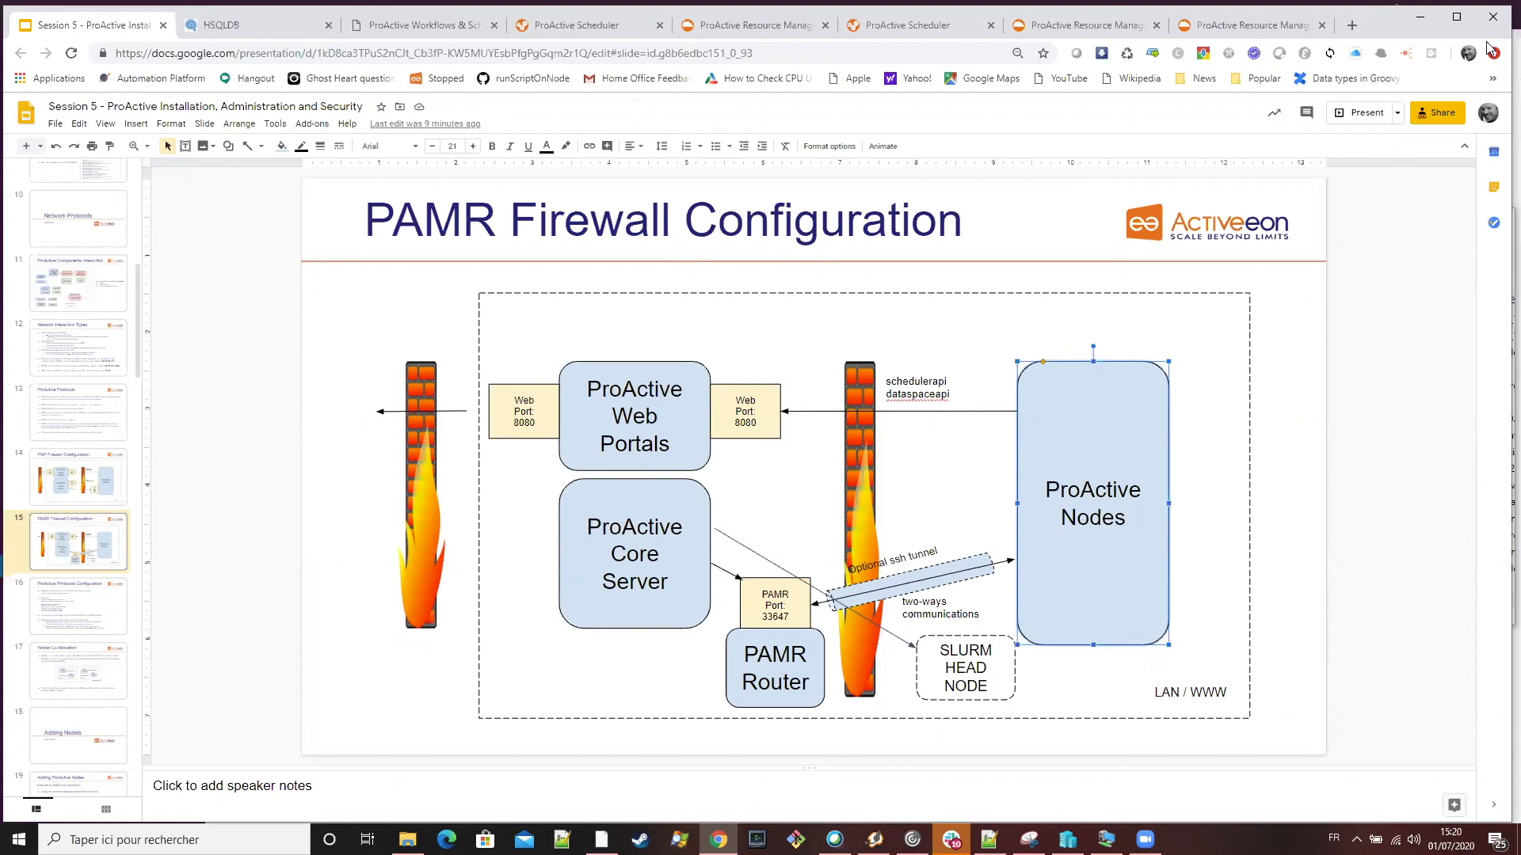
{"action": "left_click", "coordinate": [1254, 30]}
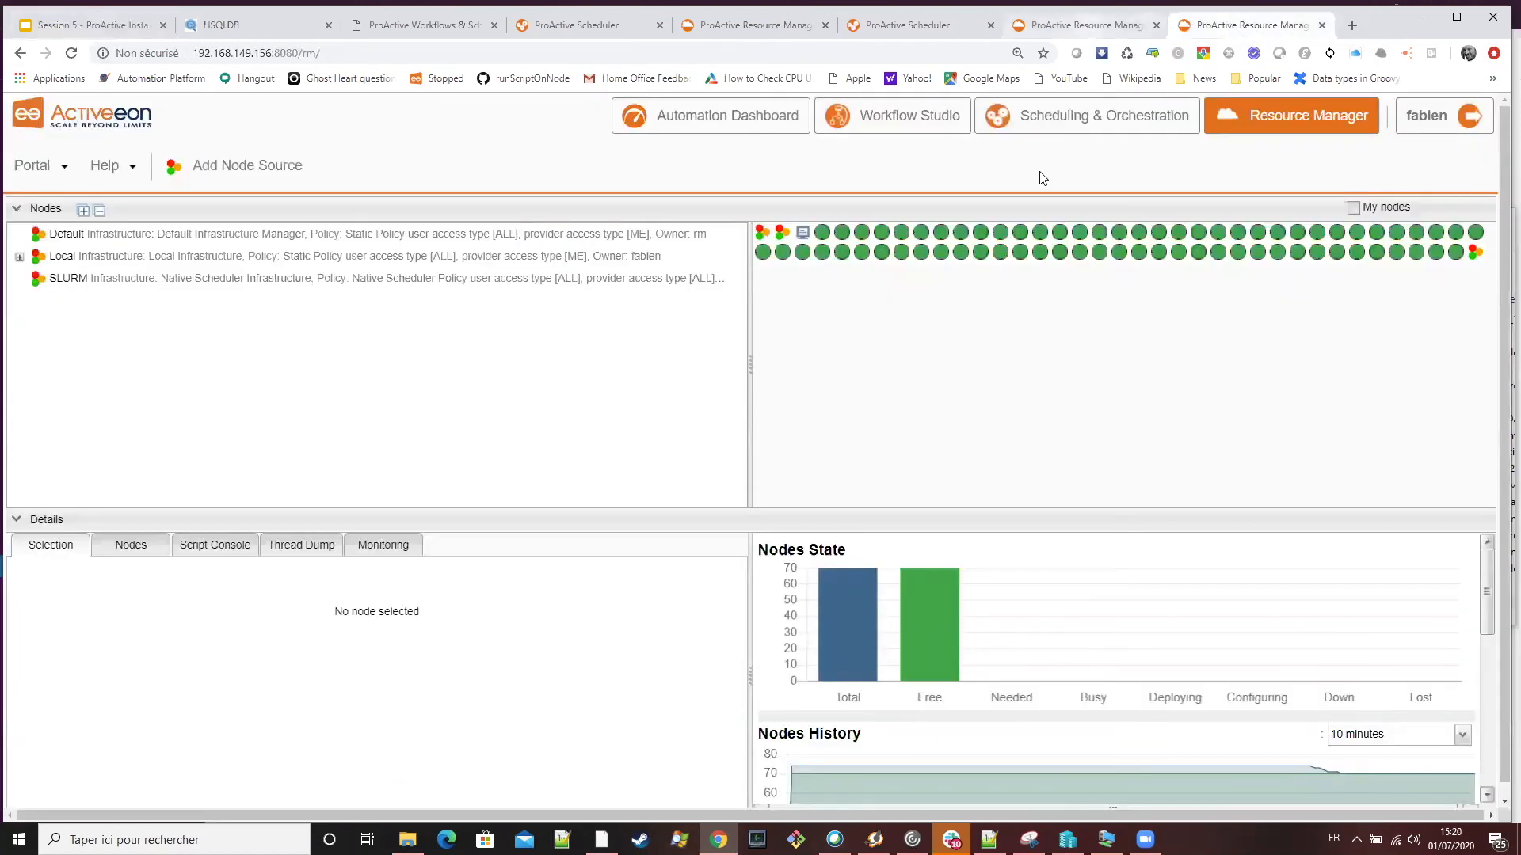
Close the browser tabs of the tryqa Resource Manager and the ProActive Scheduler beside it
{"action": "left_click", "coordinate": [1153, 30]}
{"action": "left_click", "coordinate": [1157, 25]}
{"action": "left_click", "coordinate": [983, 25]}
{"action": "left_click", "coordinate": [991, 25]}
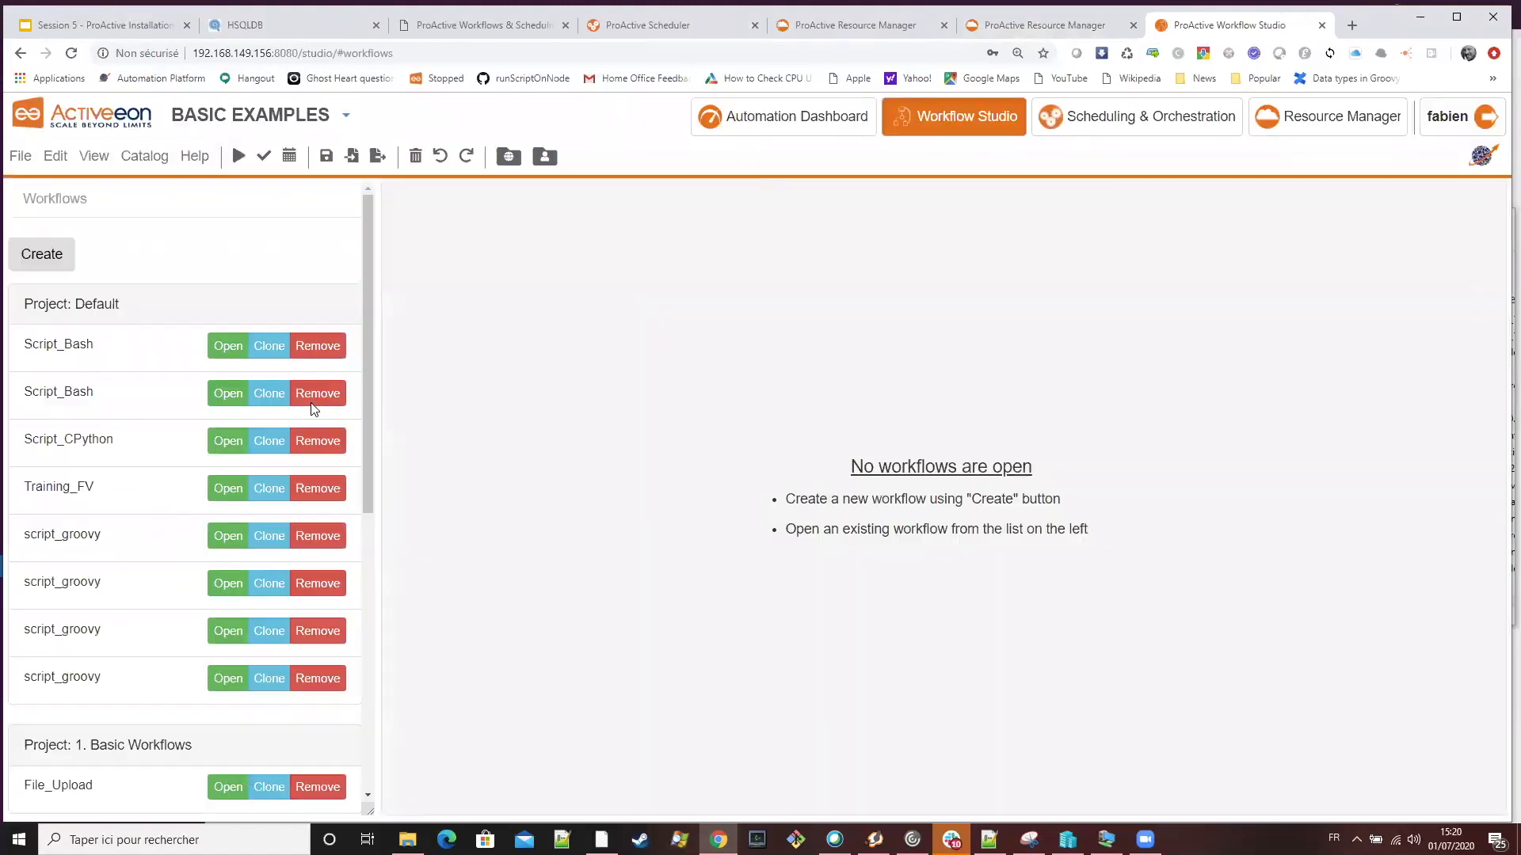
Create a new empty workflow in the Workflow Studio of the 192.168.149.156 server
{"action": "left_click", "coordinate": [37, 255]}
{"action": "left_click", "coordinate": [228, 536]}
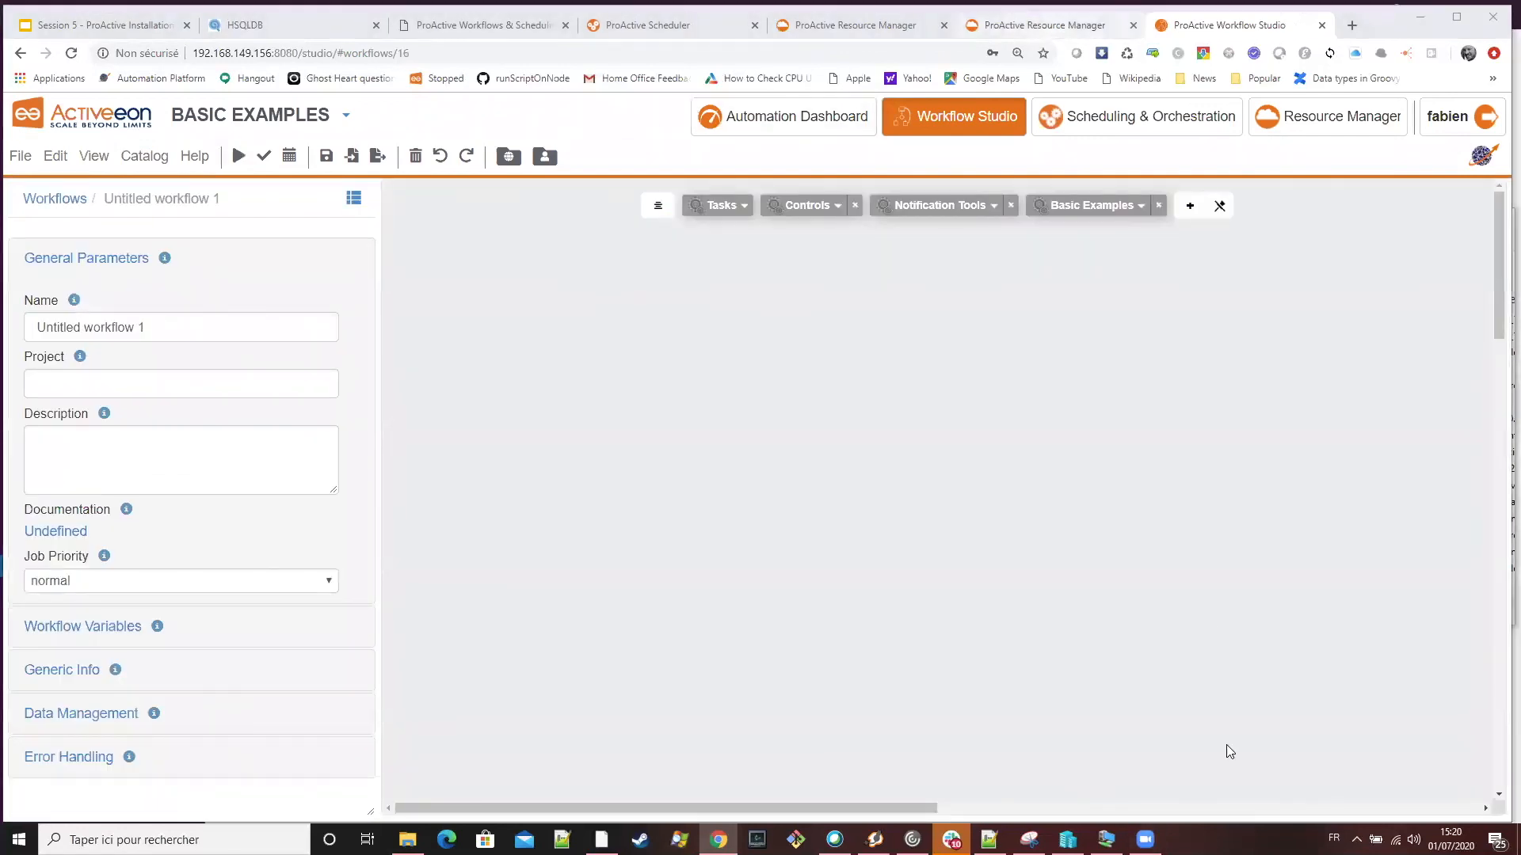
{"action": "key", "text": "ctrl+shift+Tab"}
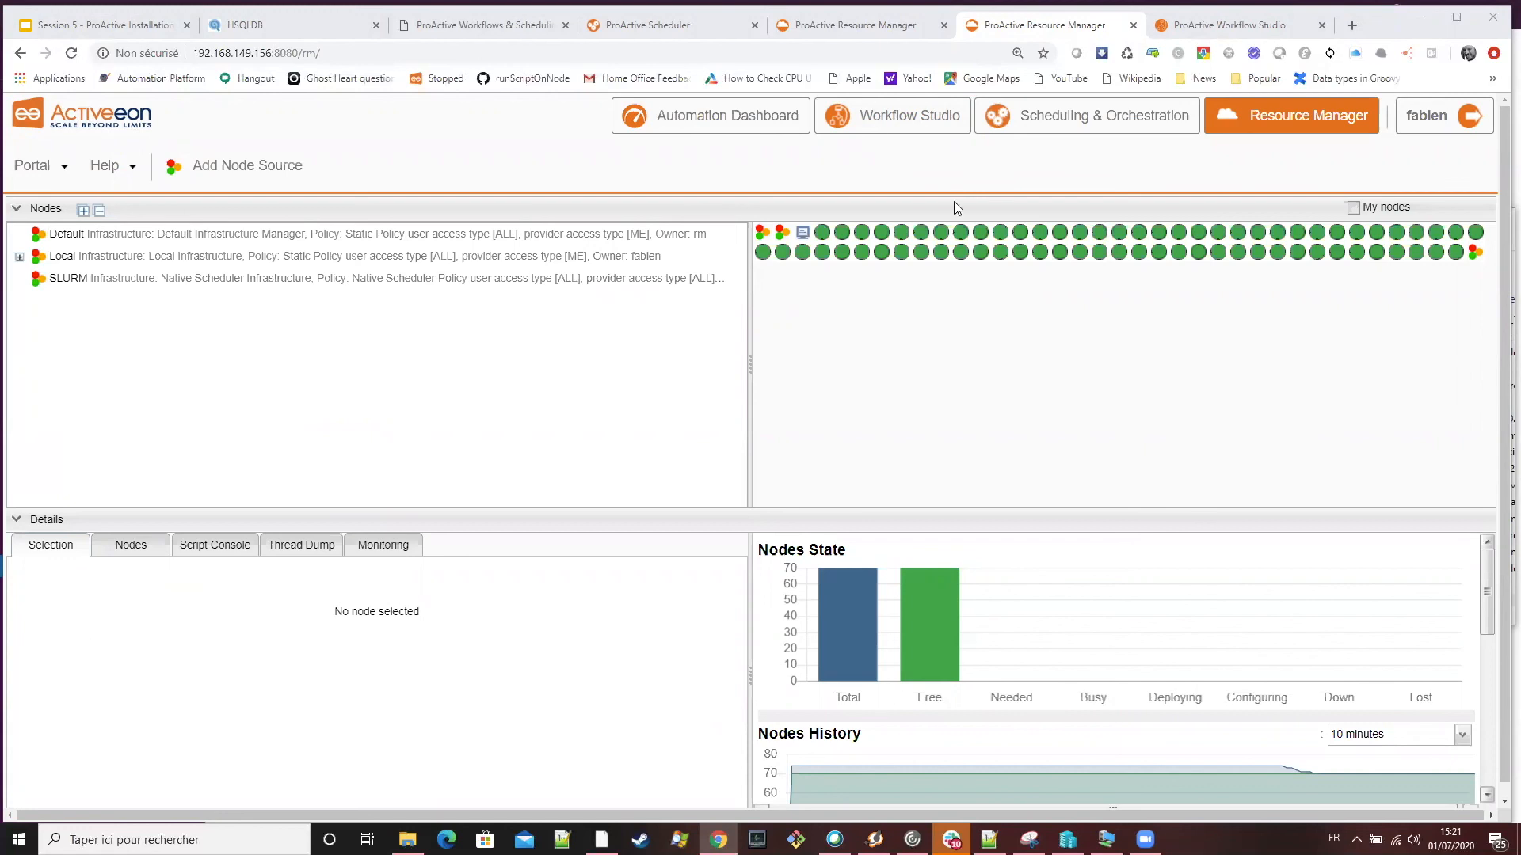
{"action": "left_click", "coordinate": [911, 131]}
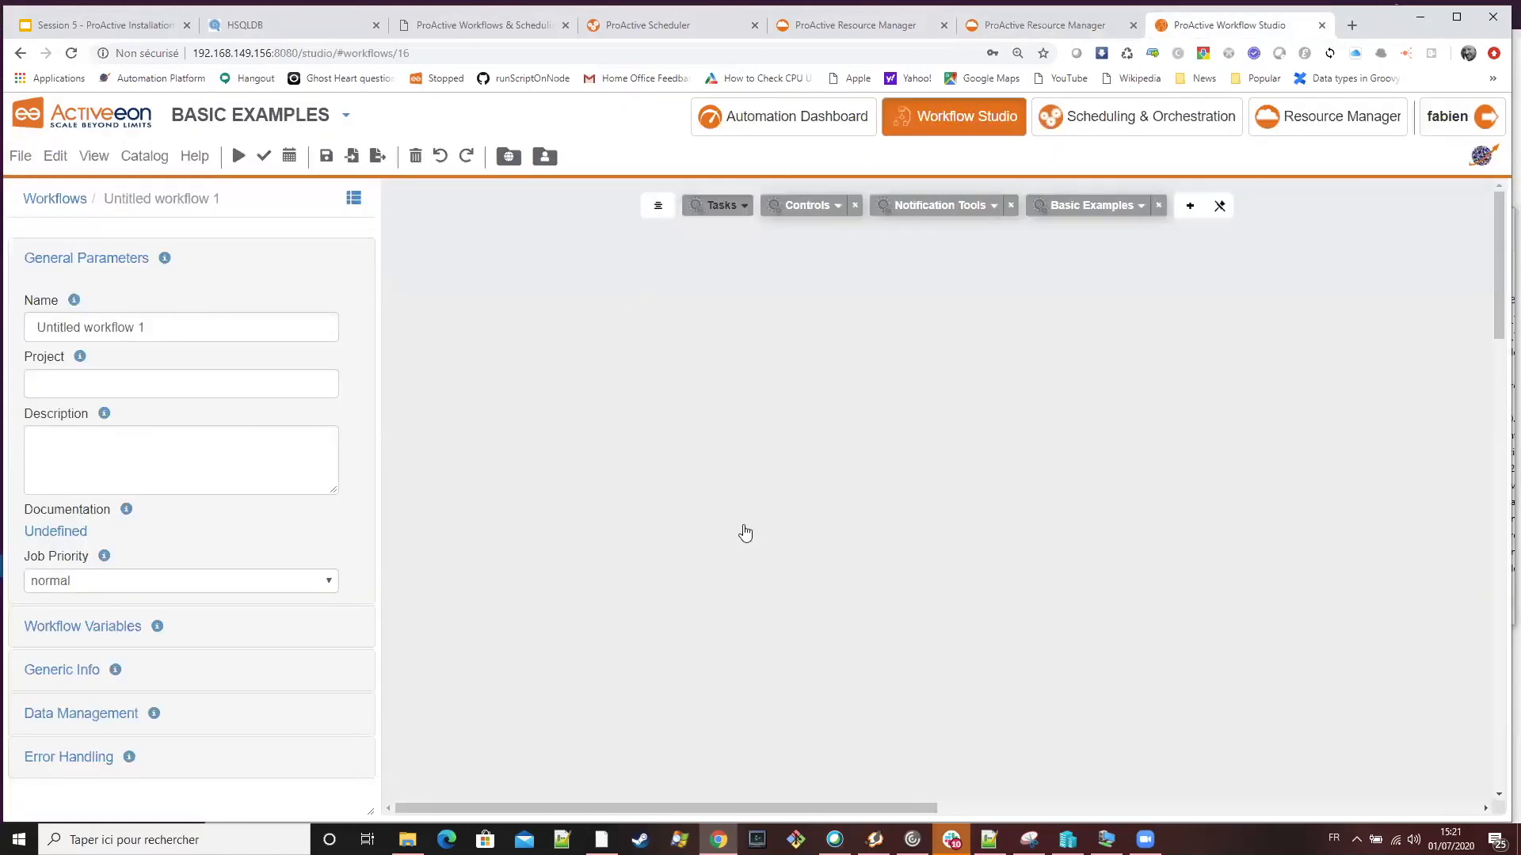
Add a Linux bash task to the workflow canvas and select it
{"action": "left_click", "coordinate": [717, 205]}
{"action": "left_click_drag", "start_coordinate": [774, 327], "coordinate": [1065, 400]}
{"action": "left_click", "coordinate": [1083, 420]}
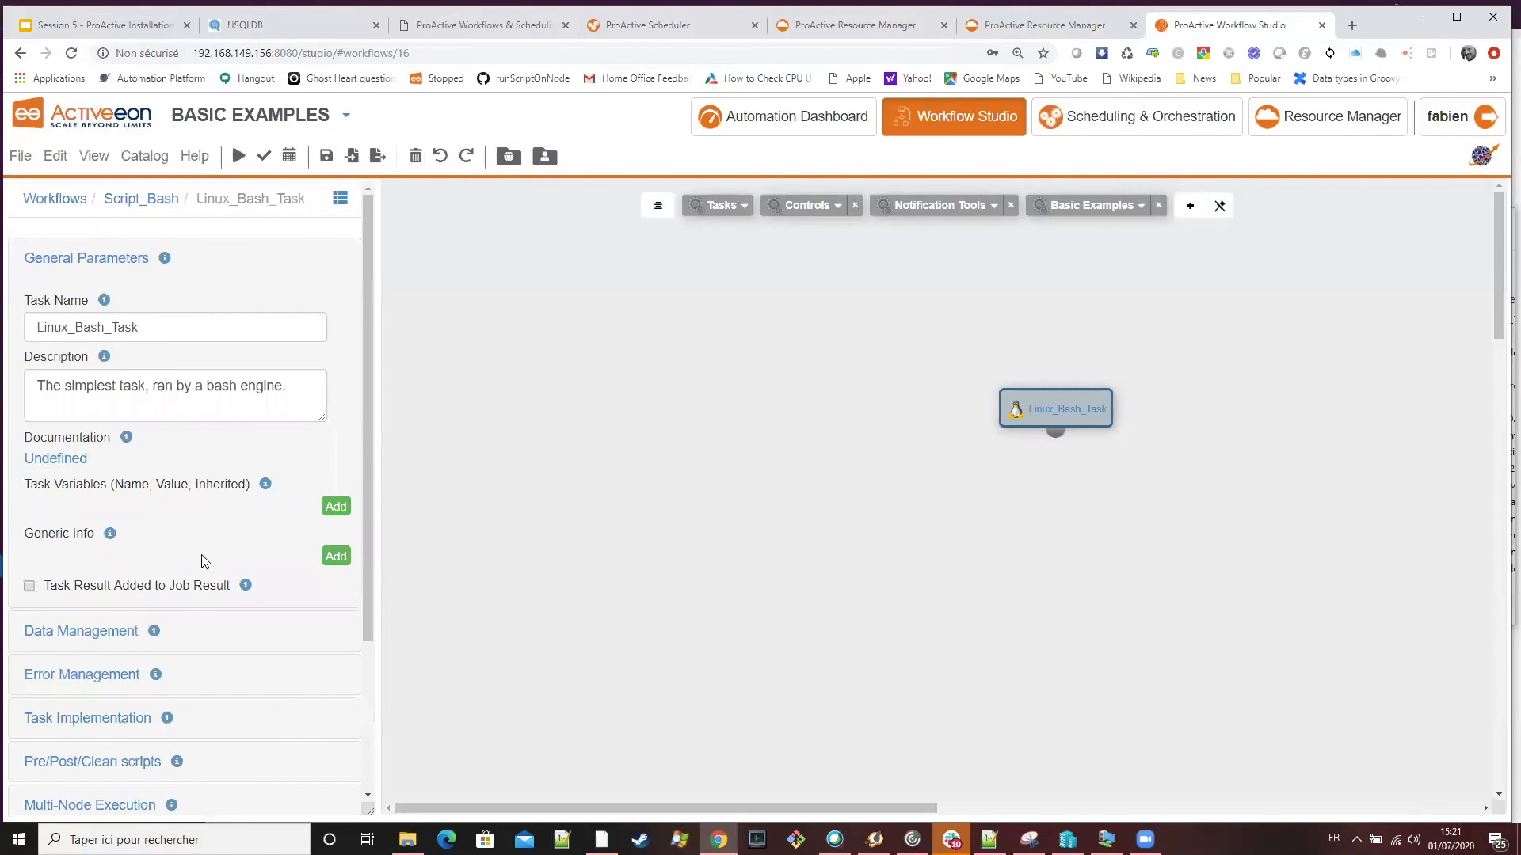
Replace the inline code in the Linux_Bash_Task implementation with sleep 120
{"action": "scroll", "coordinate": [114, 563], "scroll_direction": "down", "scroll_amount": 3}
{"action": "left_click", "coordinate": [143, 515]}
{"action": "left_click_drag", "start_coordinate": [211, 516], "coordinate": [4, 437]}
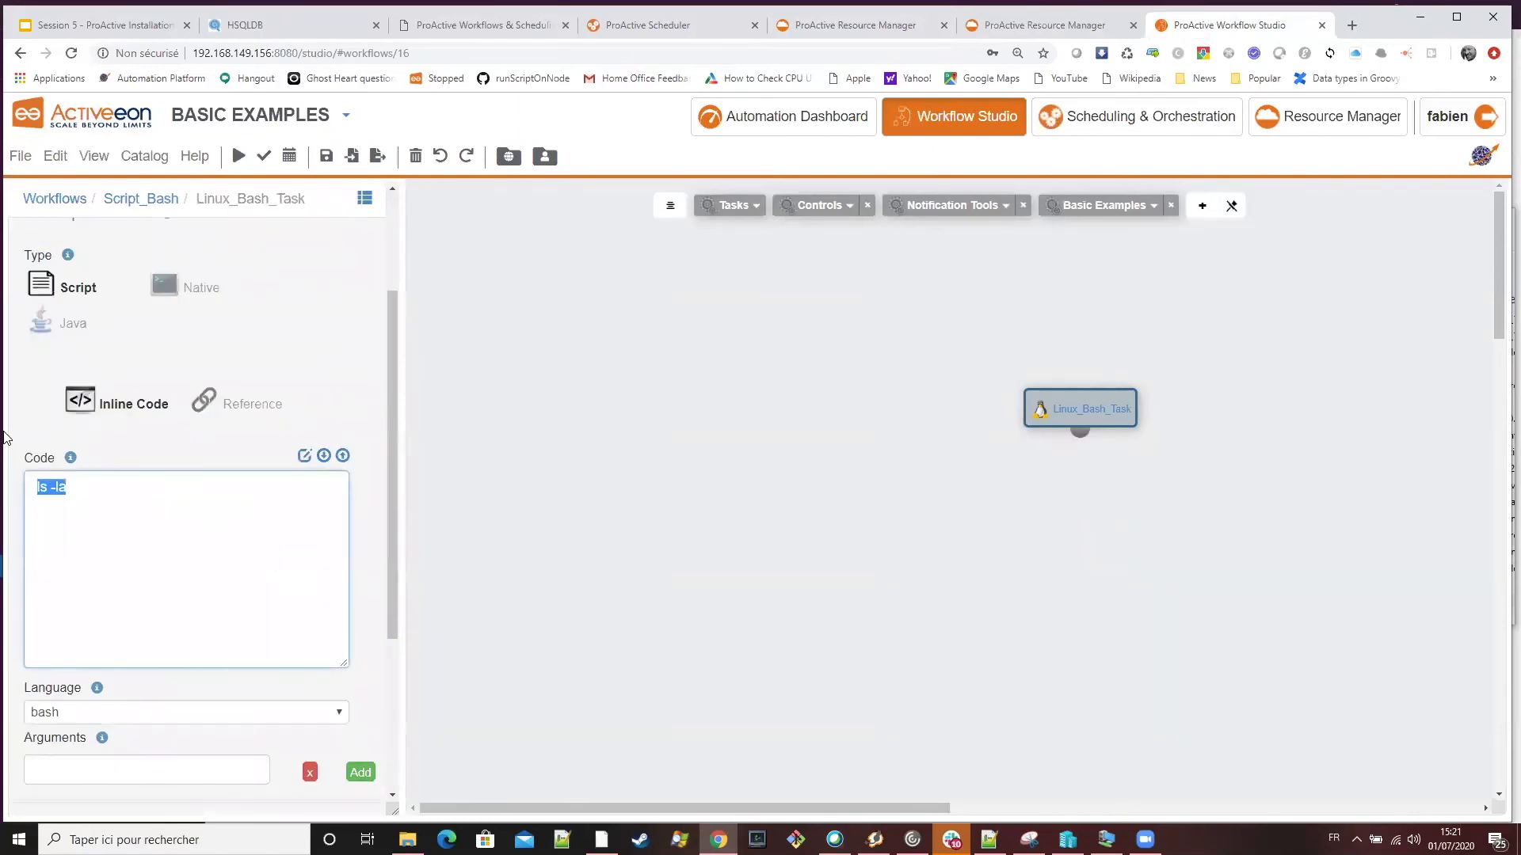
{"action": "type", "text": "sleep 120"}
Add a workflow-level generic info property named NS with the value SLURM
{"action": "left_click", "coordinate": [141, 199]}
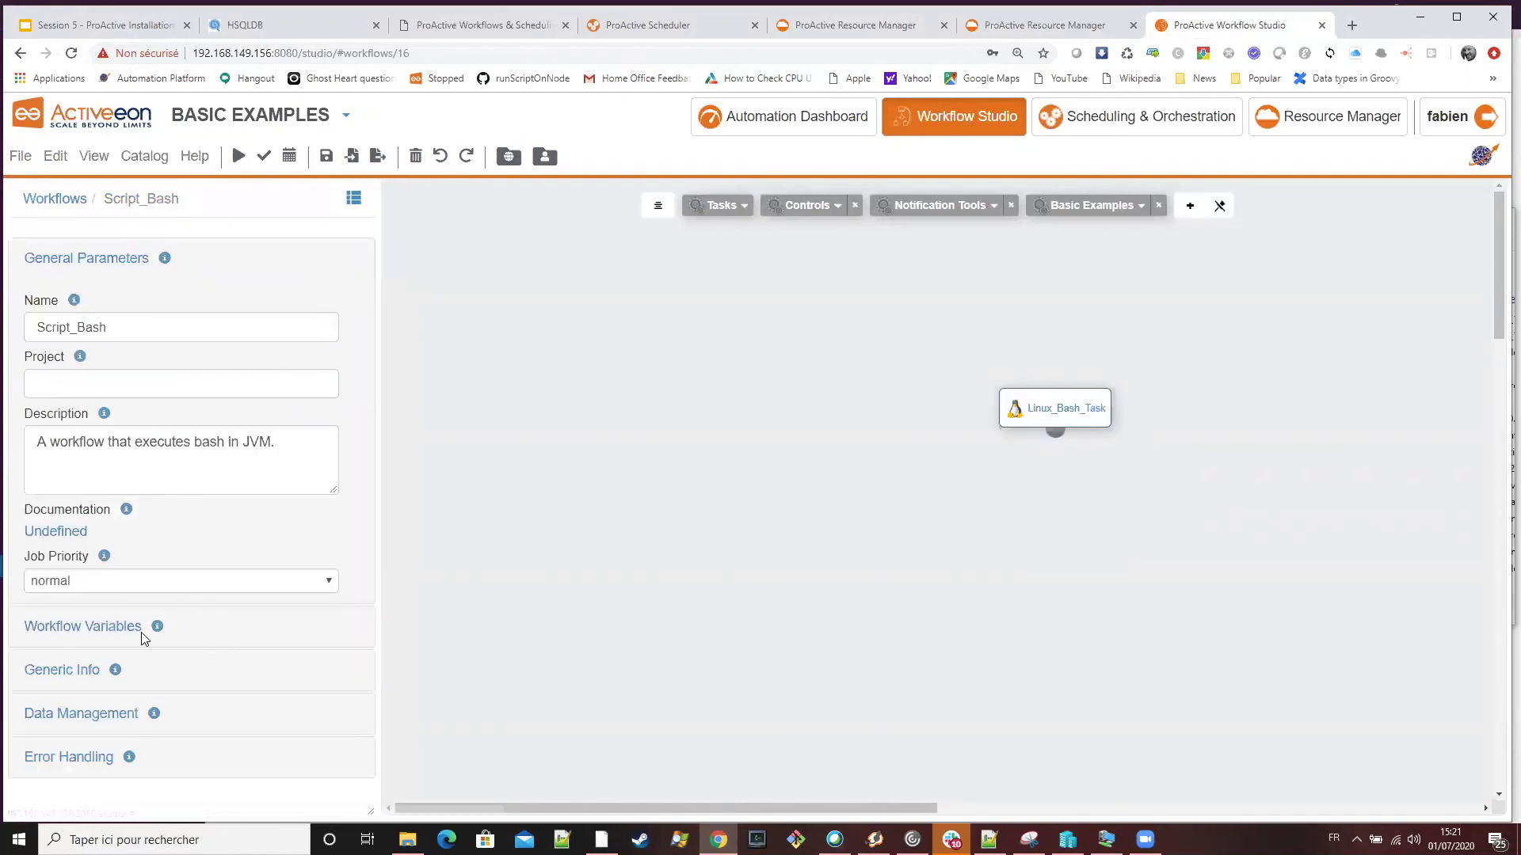
{"action": "left_click", "coordinate": [87, 670]}
{"action": "left_click", "coordinate": [345, 389]}
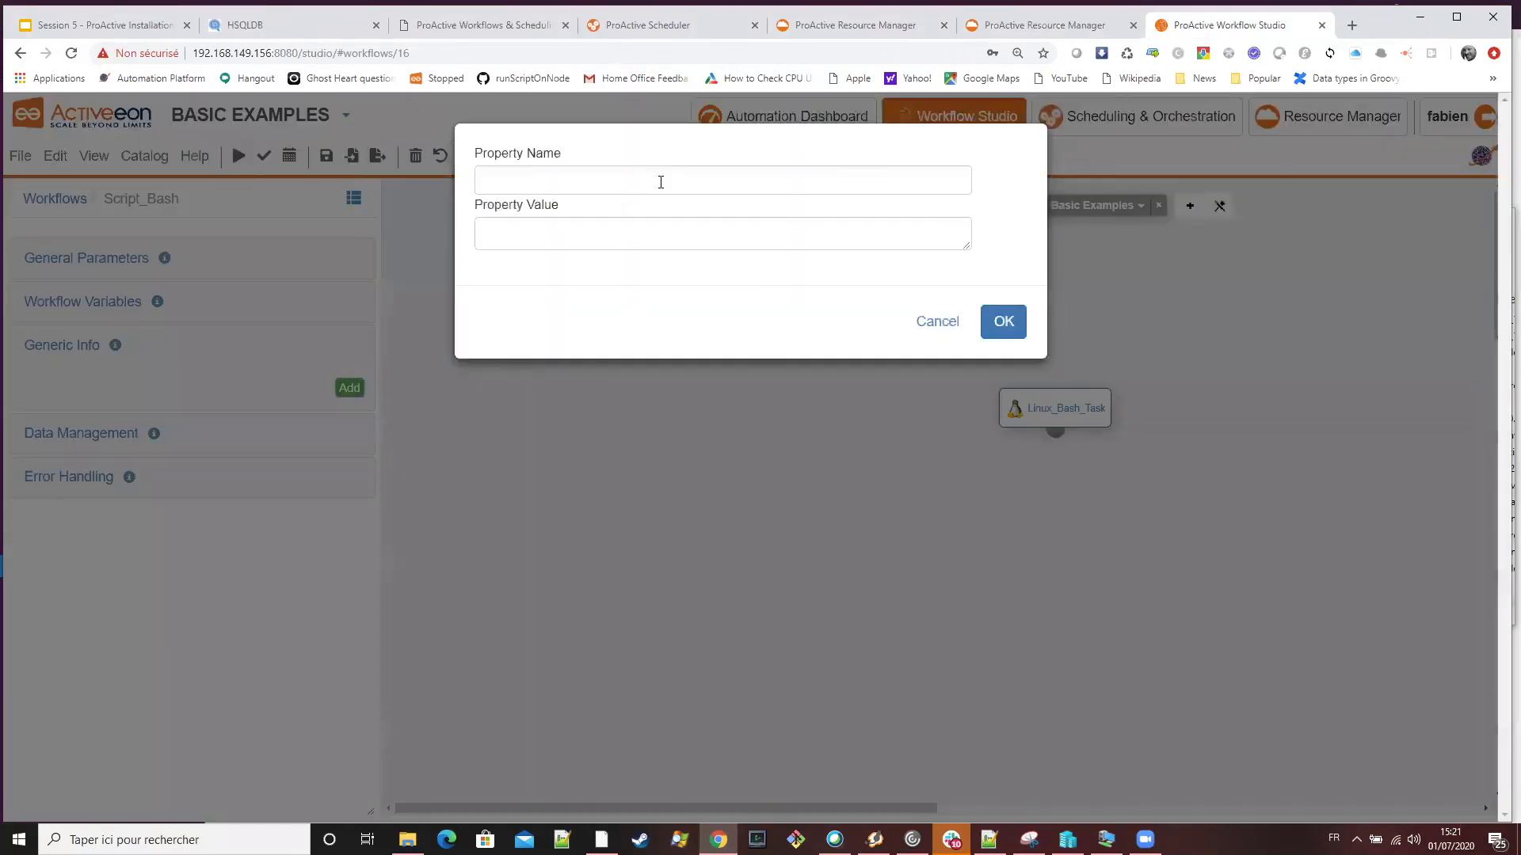
{"action": "type", "text": "NS"}
{"action": "key", "text": "Tab"}
{"action": "type", "text": "SLURM"}
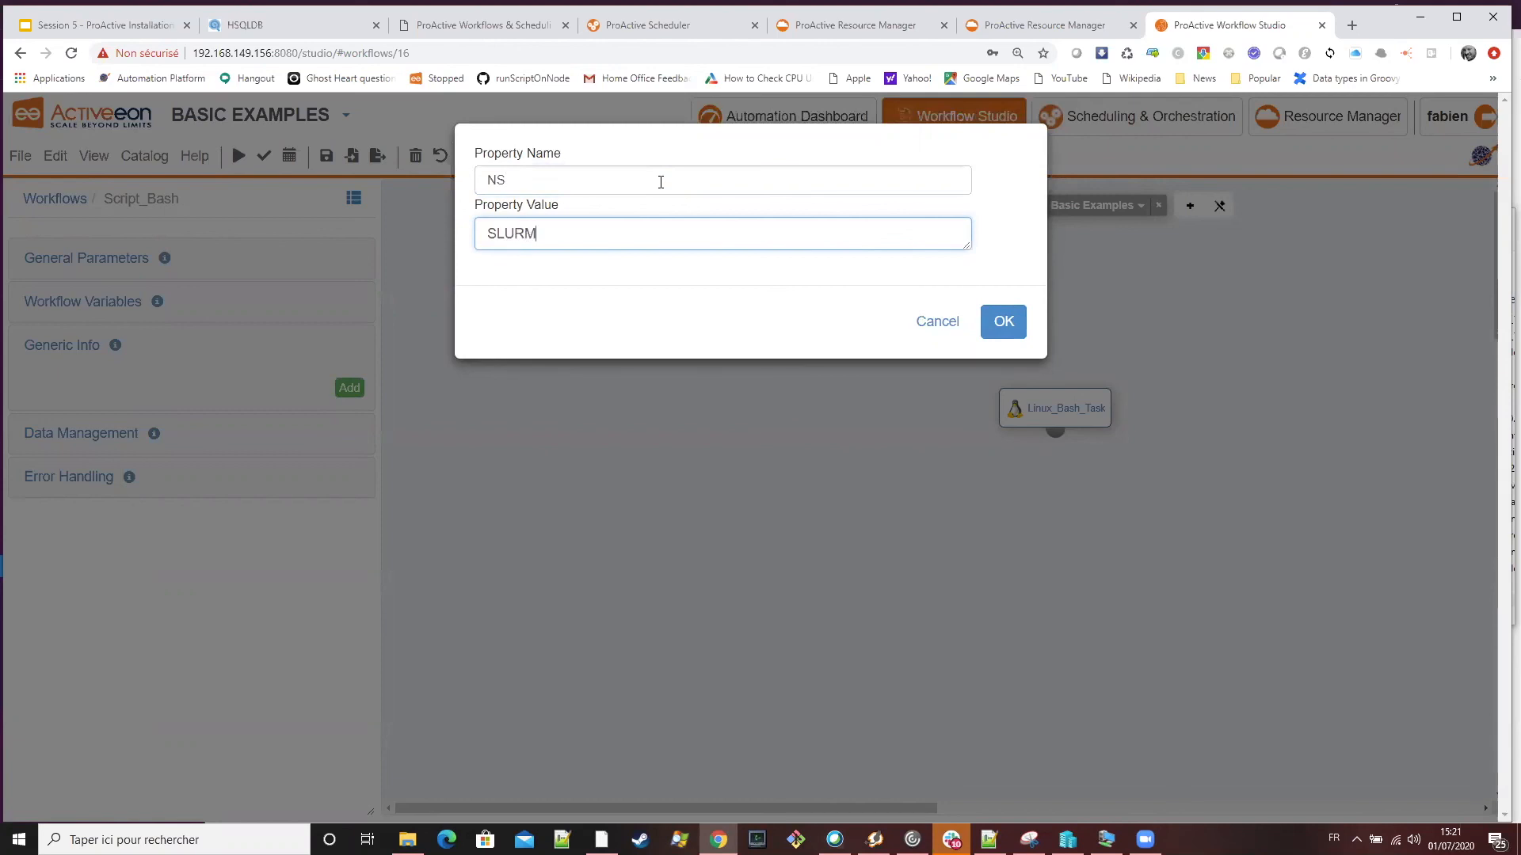
{"action": "left_click", "coordinate": [1005, 323]}
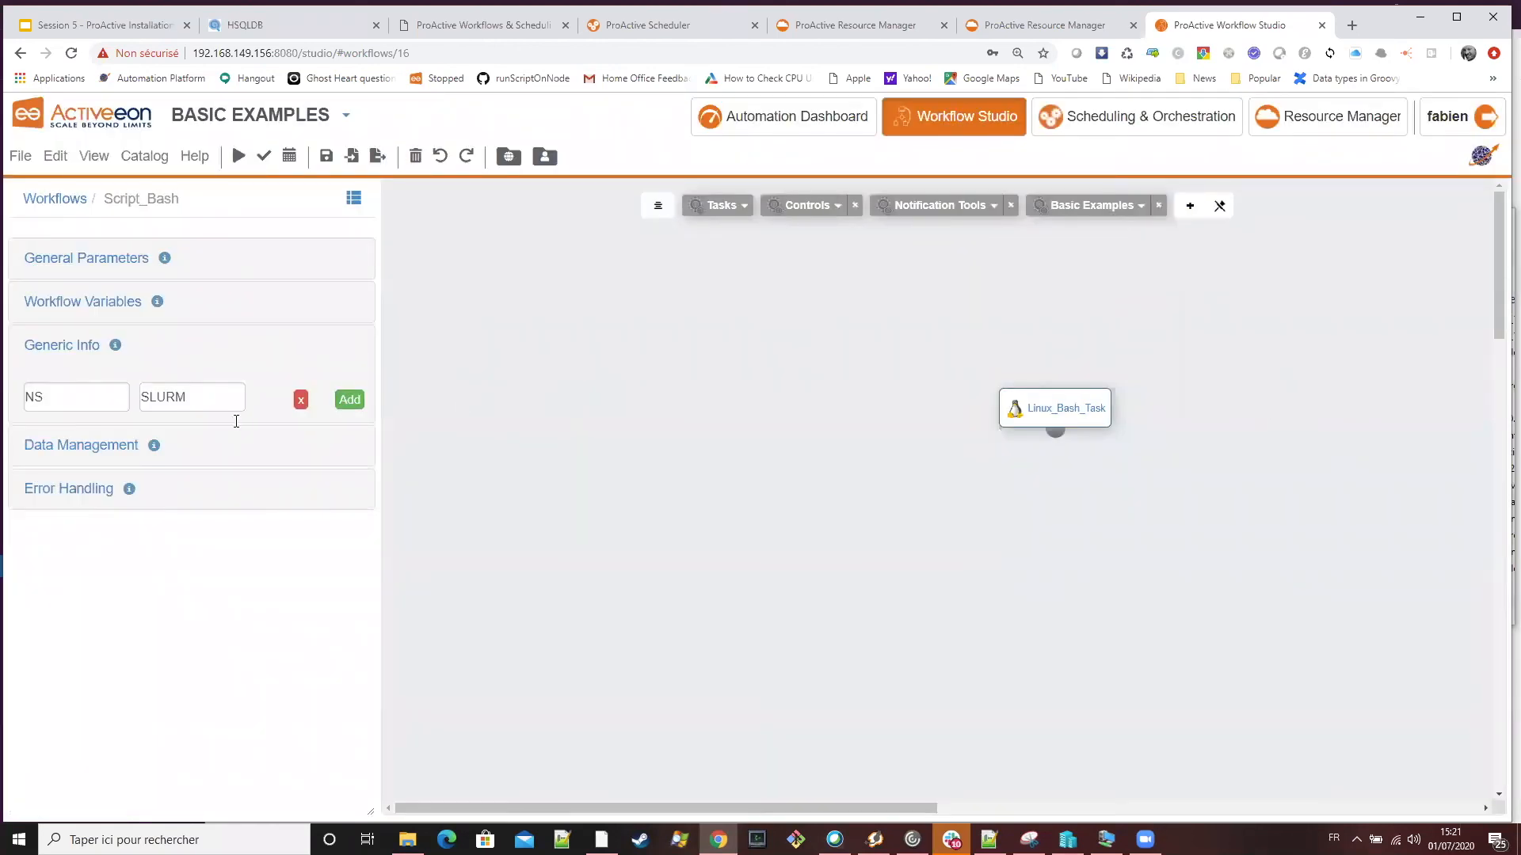
Submit the Script_Bash workflow for execution and switch to the Resource Manager
{"action": "left_click", "coordinate": [226, 404]}
{"action": "left_click", "coordinate": [1003, 323]}
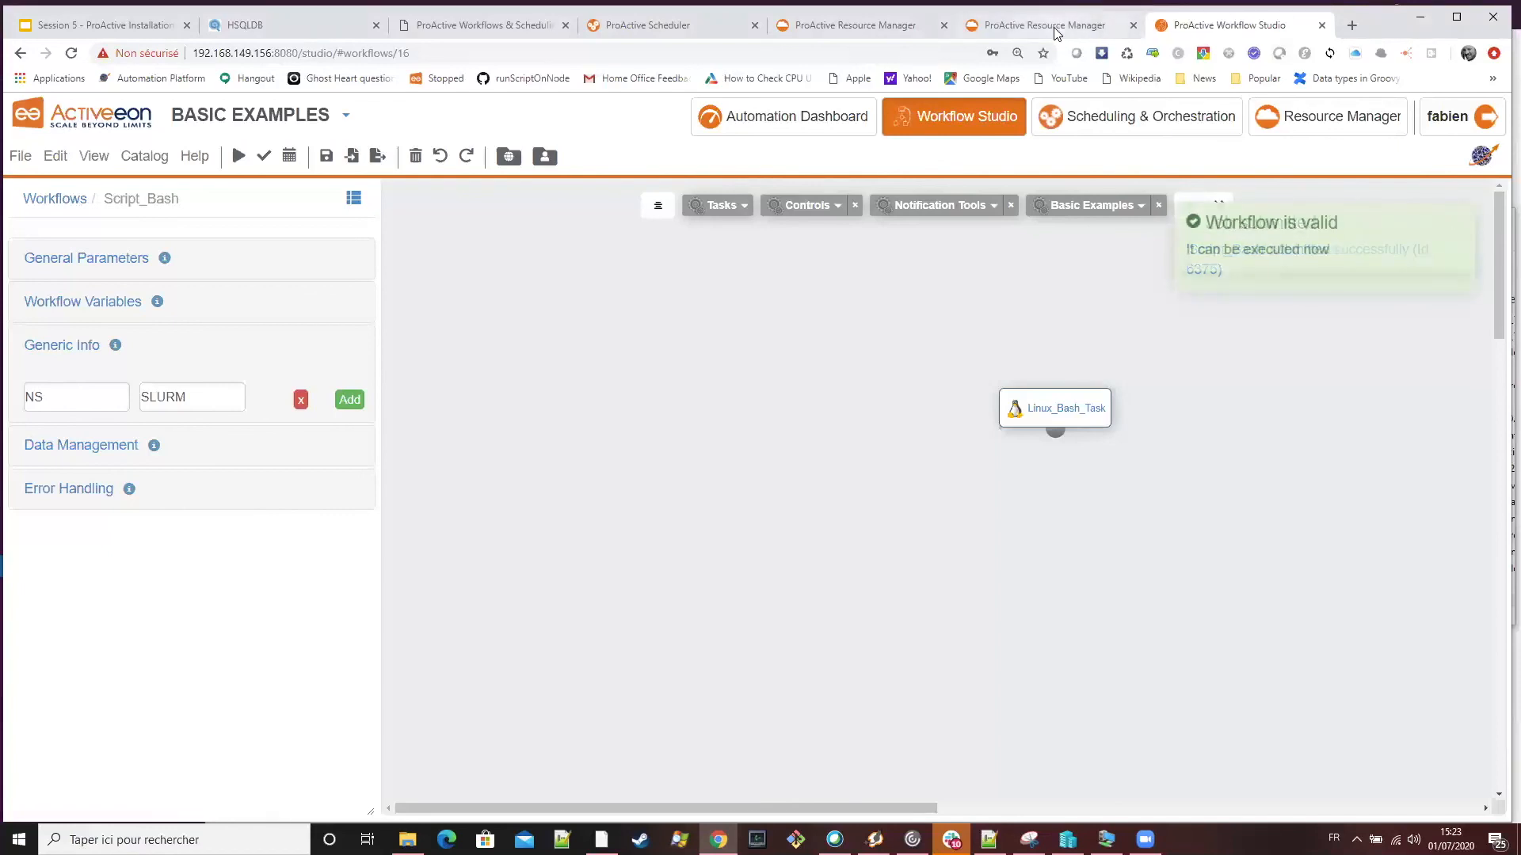
{"action": "left_click", "coordinate": [1056, 33]}
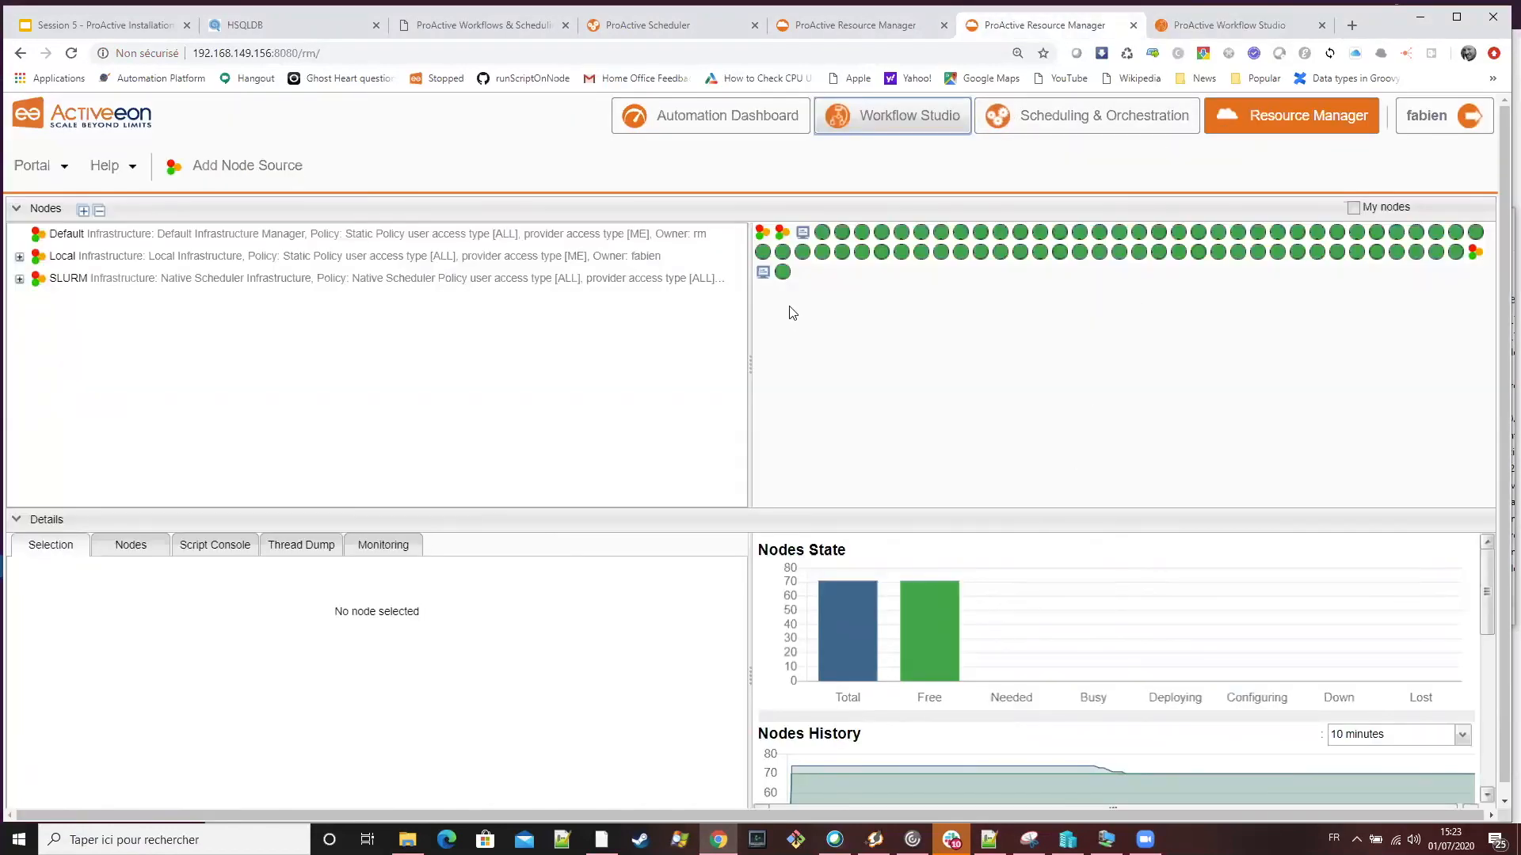
Check the newly deployed SLURM node and inspect the SLURM node source's details and job list in the Resource Manager
{"action": "left_click", "coordinate": [1210, 30]}
{"action": "left_click", "coordinate": [1074, 22]}
{"action": "left_click", "coordinate": [1210, 31]}
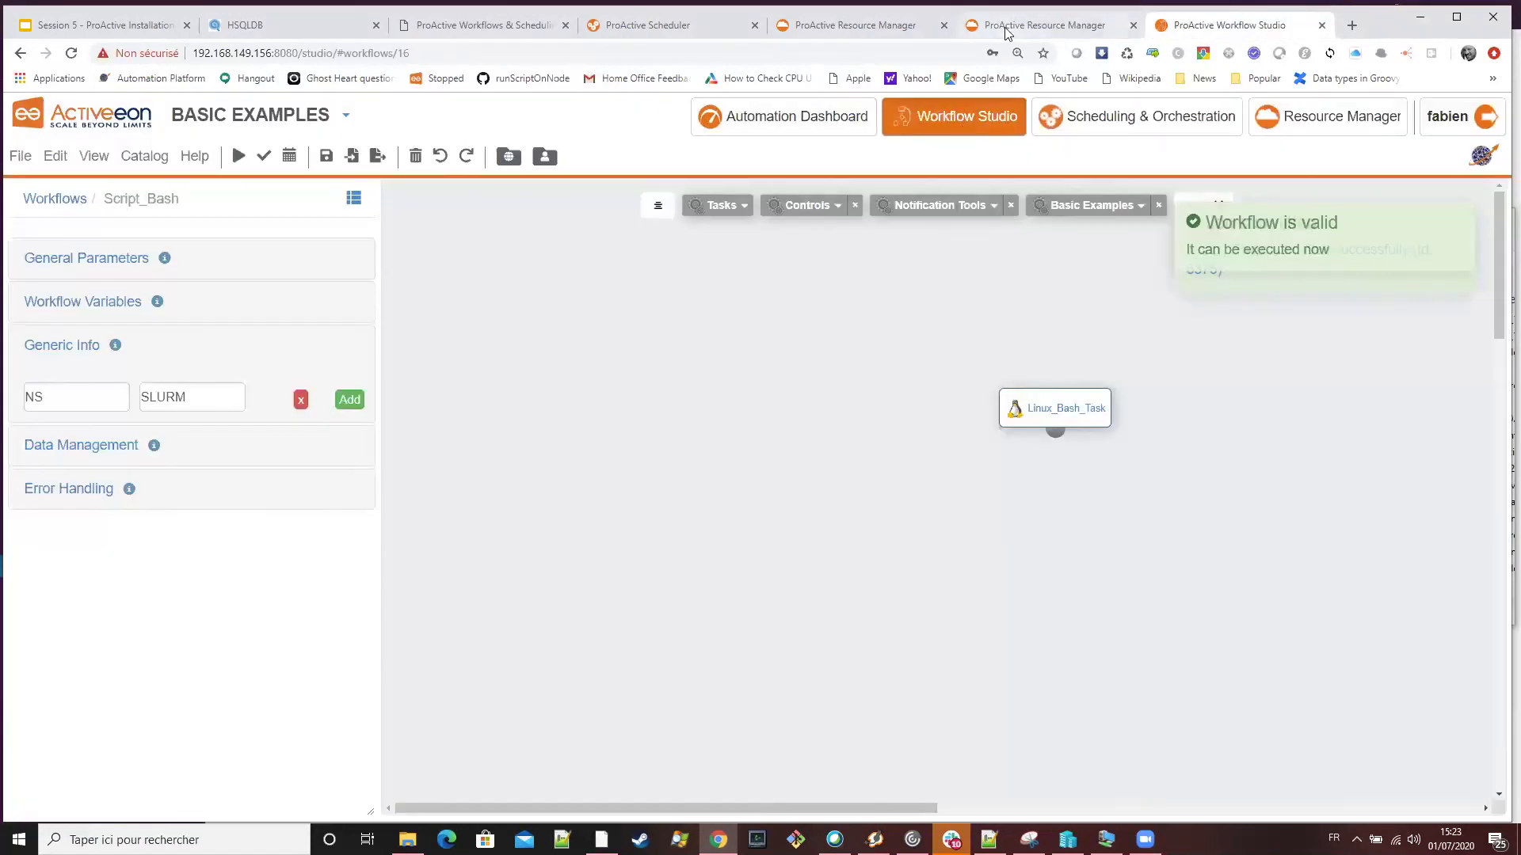
{"action": "left_click", "coordinate": [1030, 26]}
{"action": "left_click", "coordinate": [784, 275]}
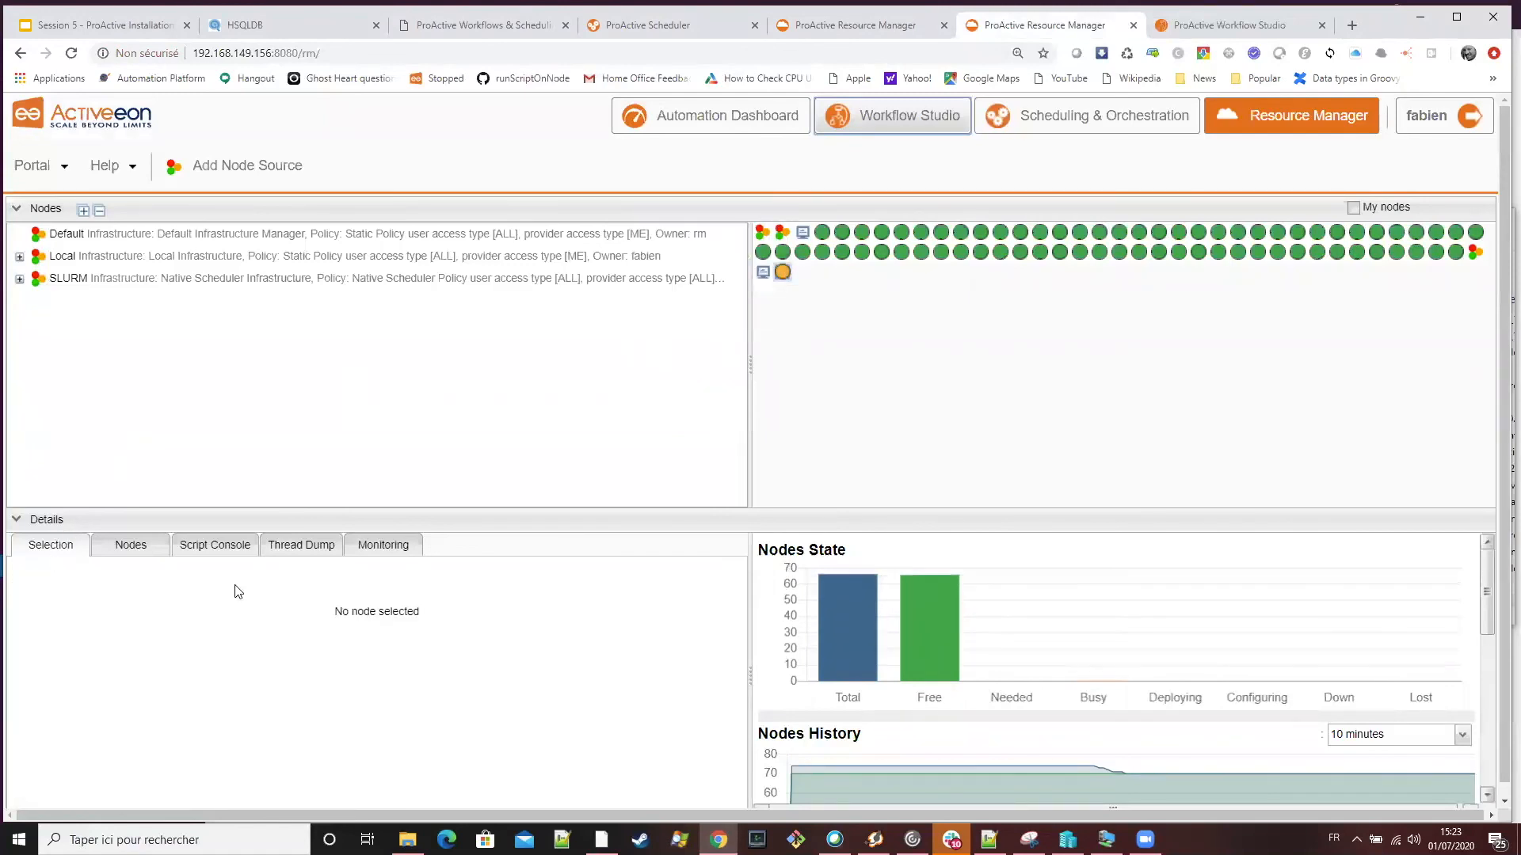
{"action": "left_click", "coordinate": [138, 278]}
{"action": "scroll", "coordinate": [333, 743], "scroll_direction": "down", "scroll_amount": 1}
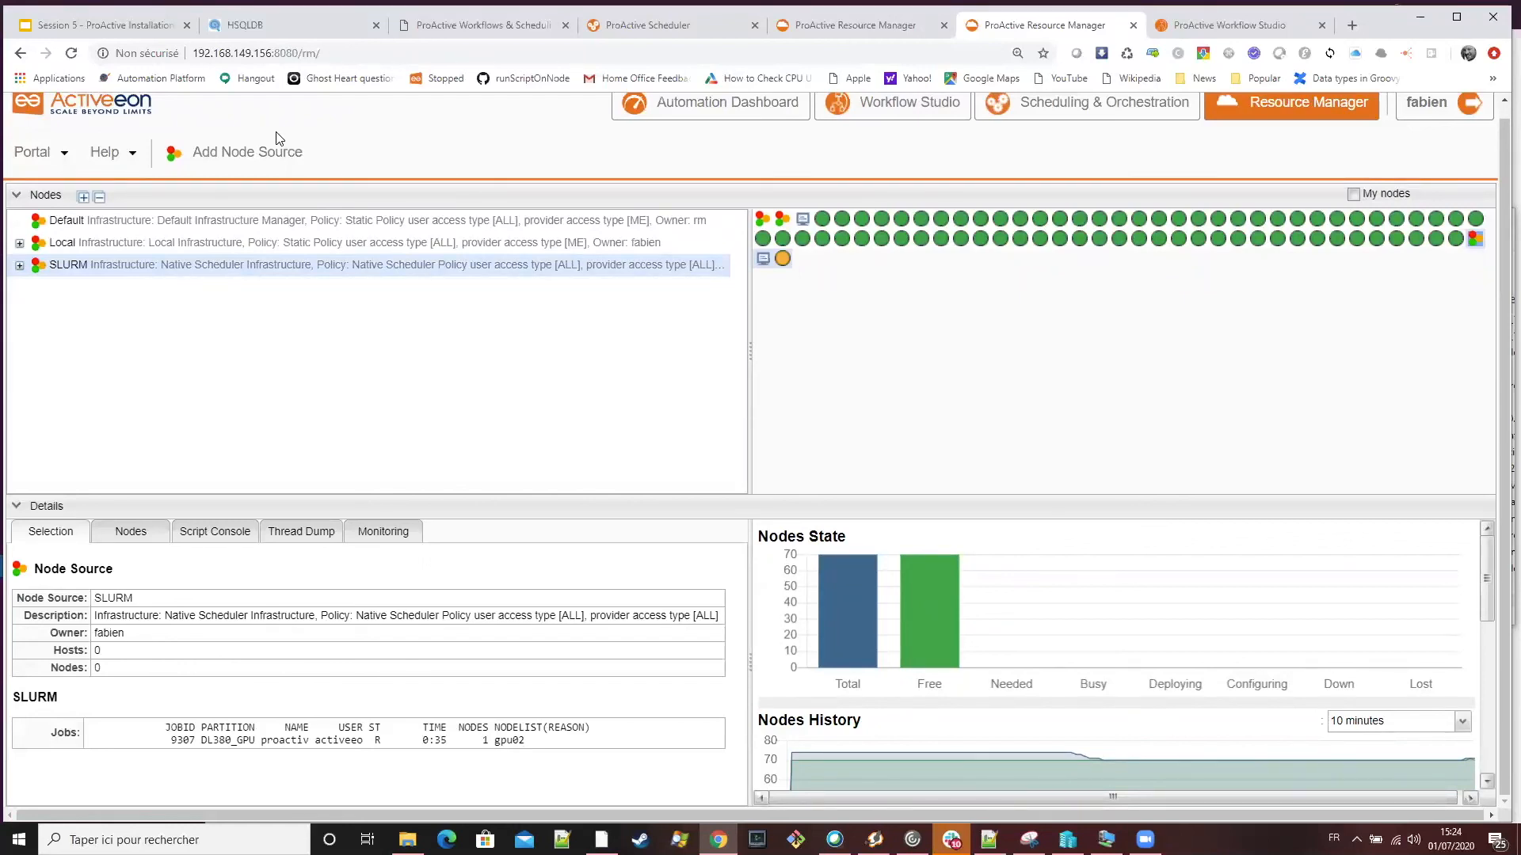
Review the PAMR Firewall Configuration slide again and return to the SLURM node source details
{"action": "mouse_move", "coordinate": [770, 270]}
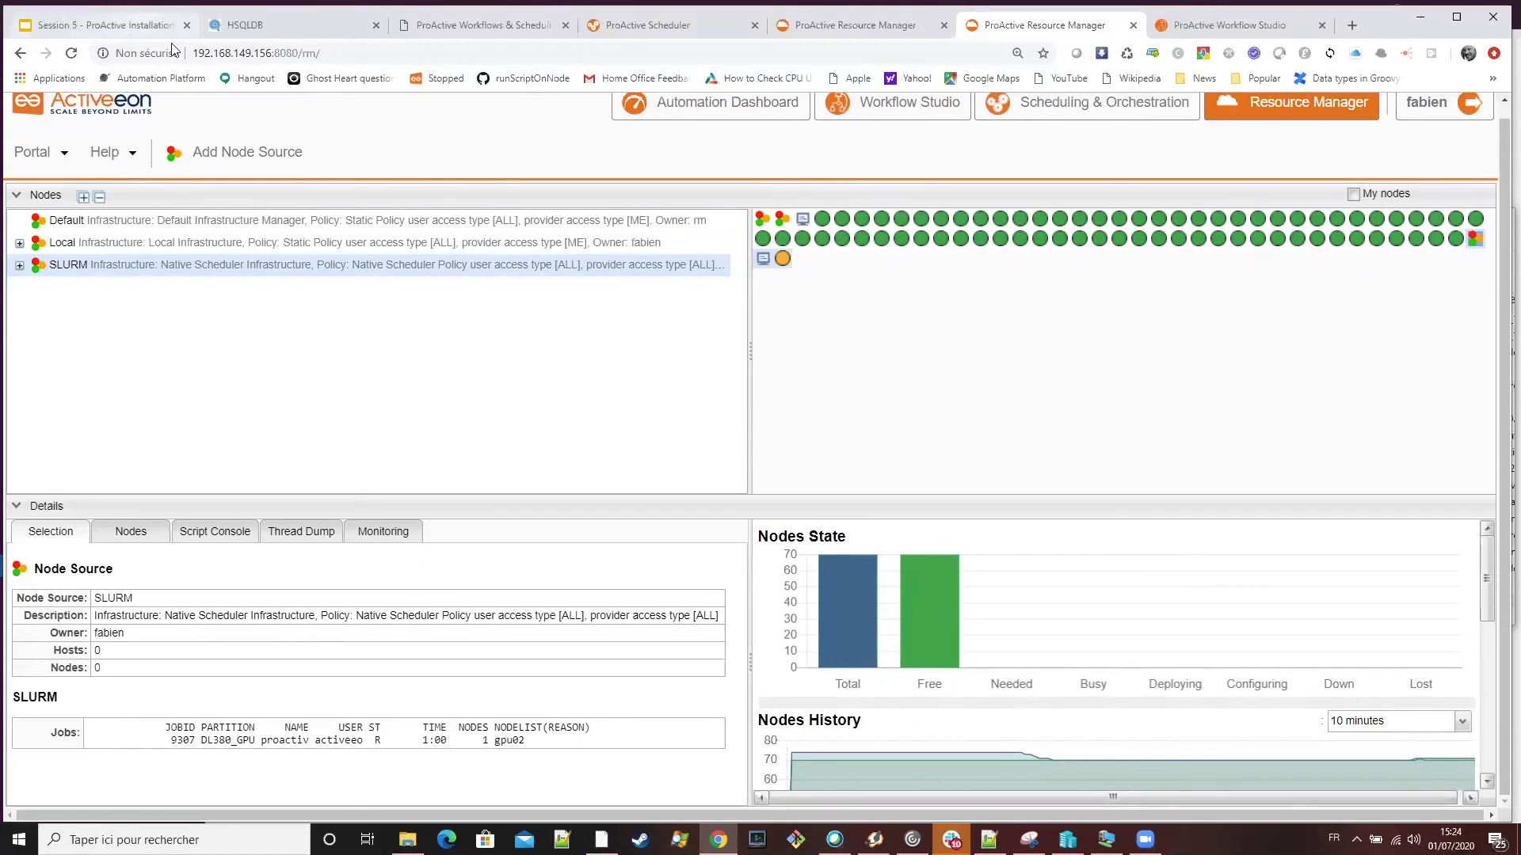
{"action": "left_click", "coordinate": [121, 27]}
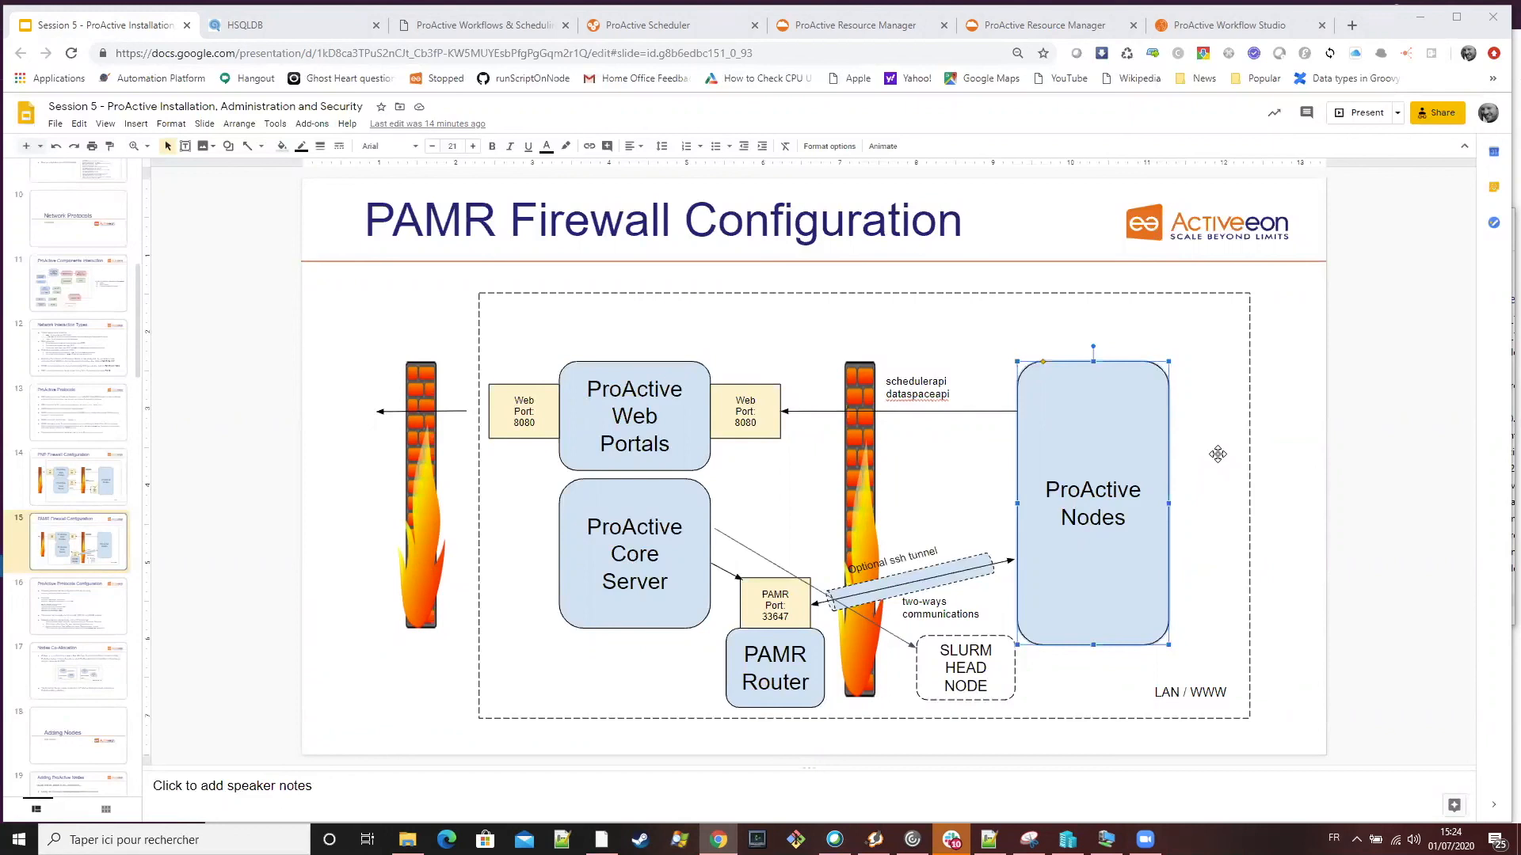
{"action": "left_click", "coordinate": [1069, 27]}
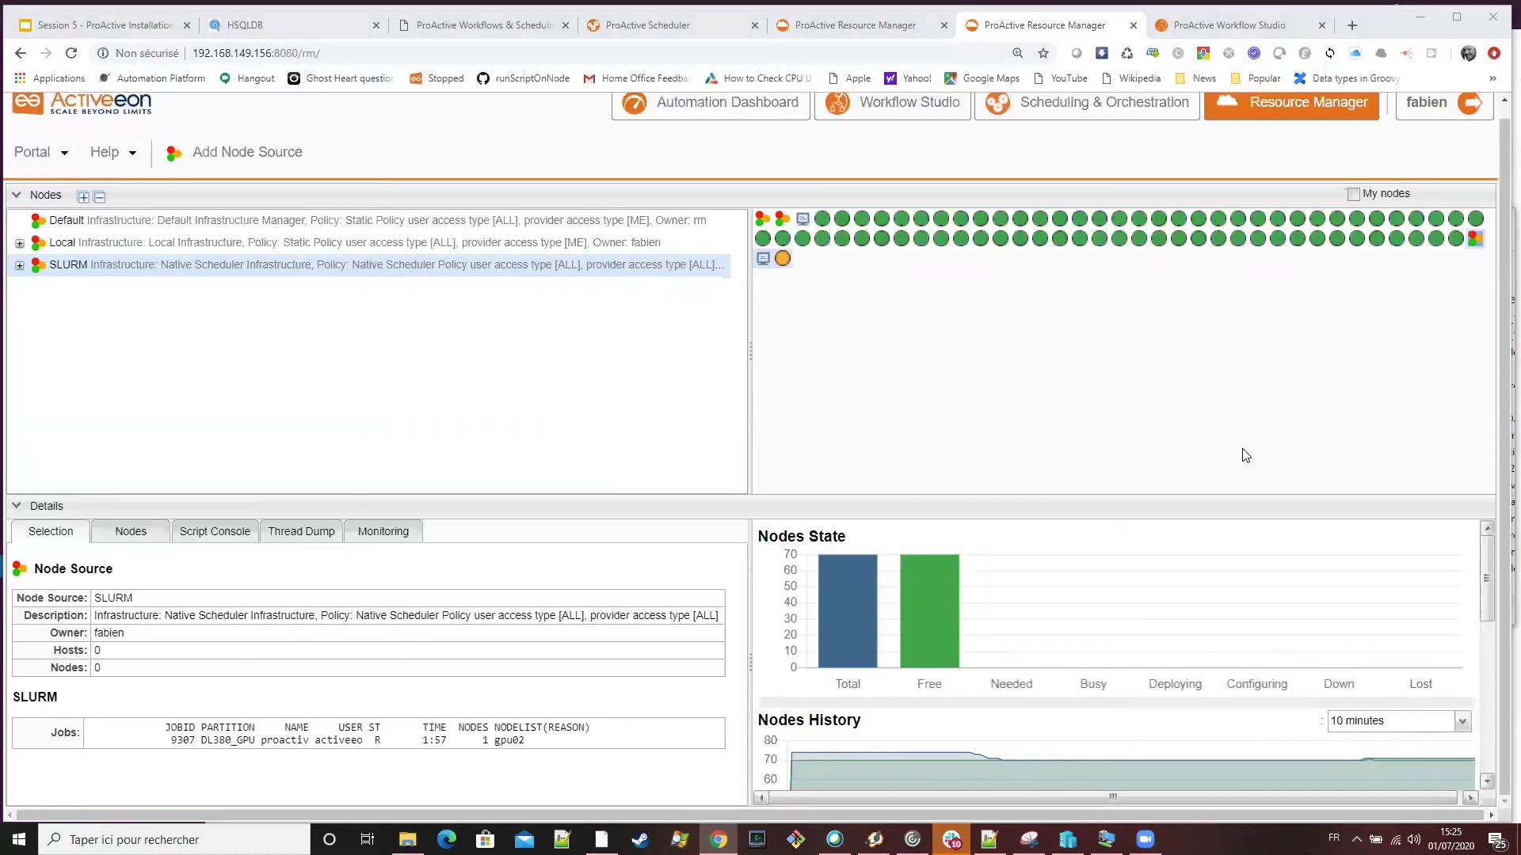
{"action": "mouse_move", "coordinate": [781, 258]}
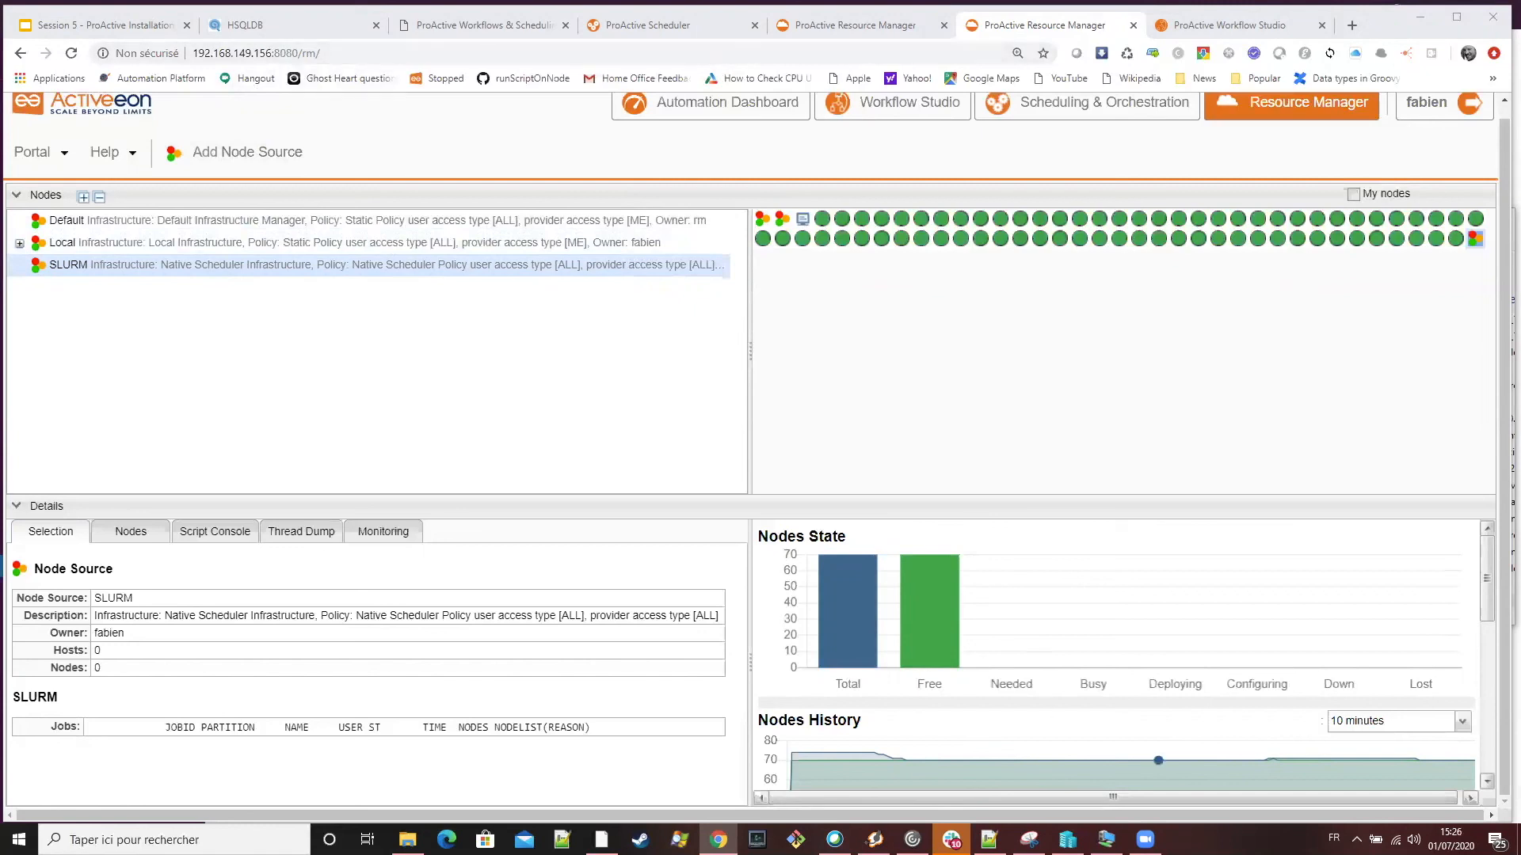
{"action": "mouse_move", "coordinate": [1146, 840]}
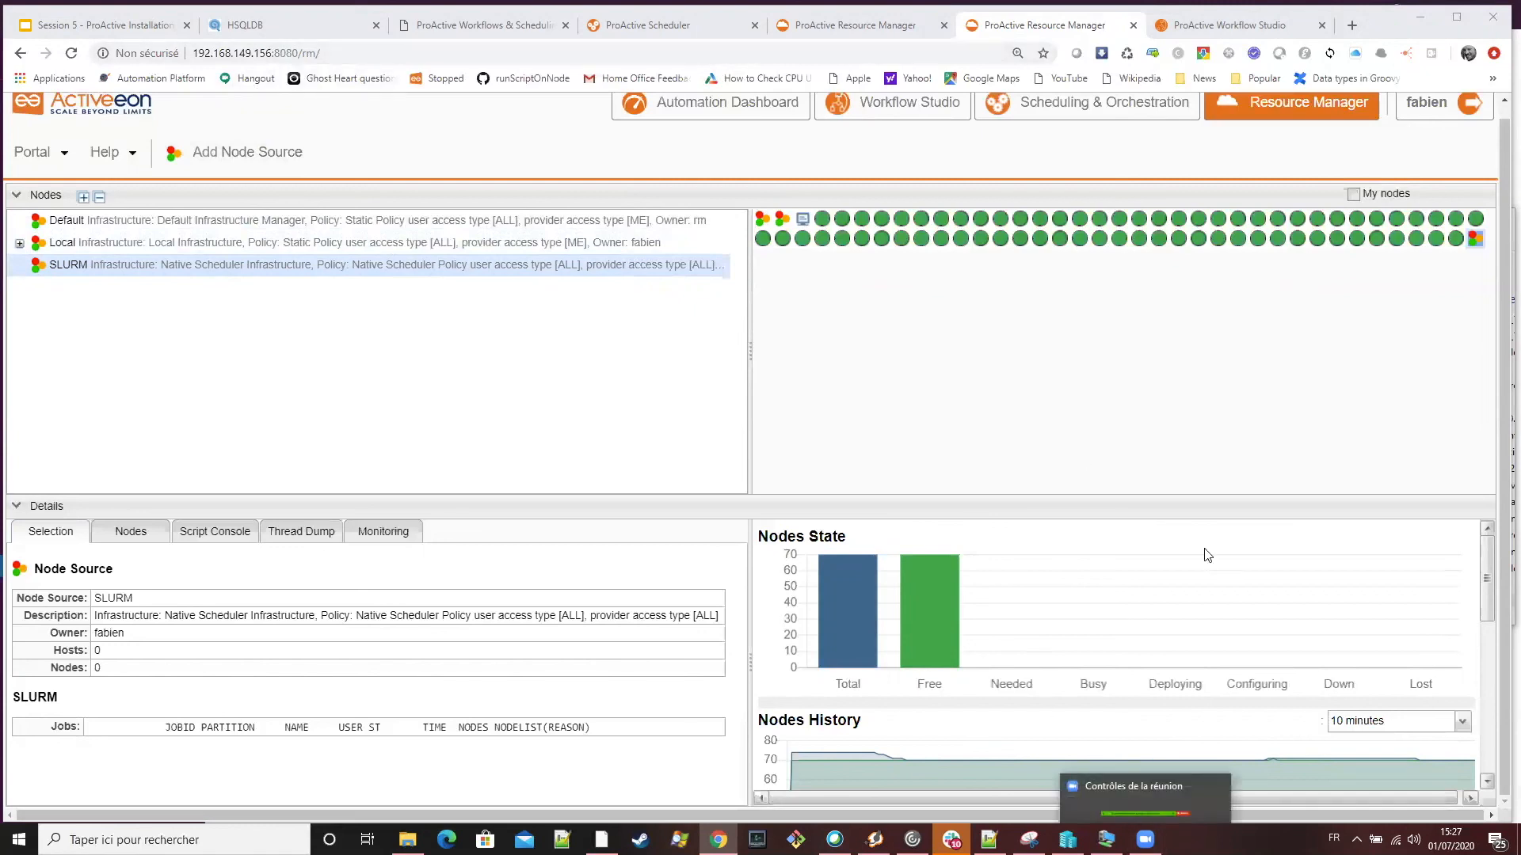
{"action": "left_click", "coordinate": [1141, 800]}
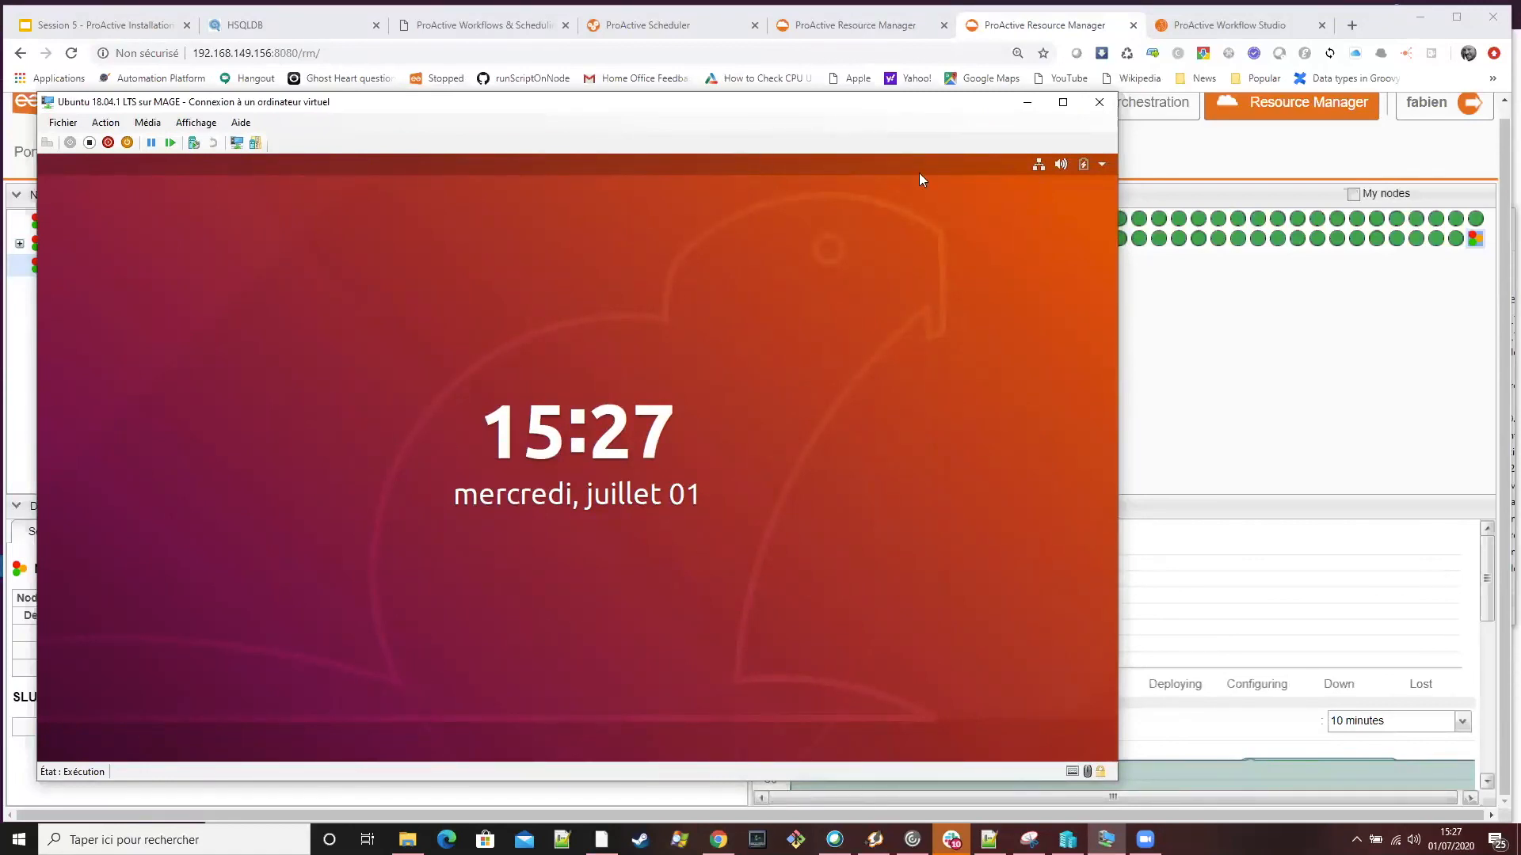
{"action": "left_click_drag", "start_coordinate": [1001, 103], "coordinate": [859, 154]}
{"action": "left_click", "coordinate": [871, 154]}
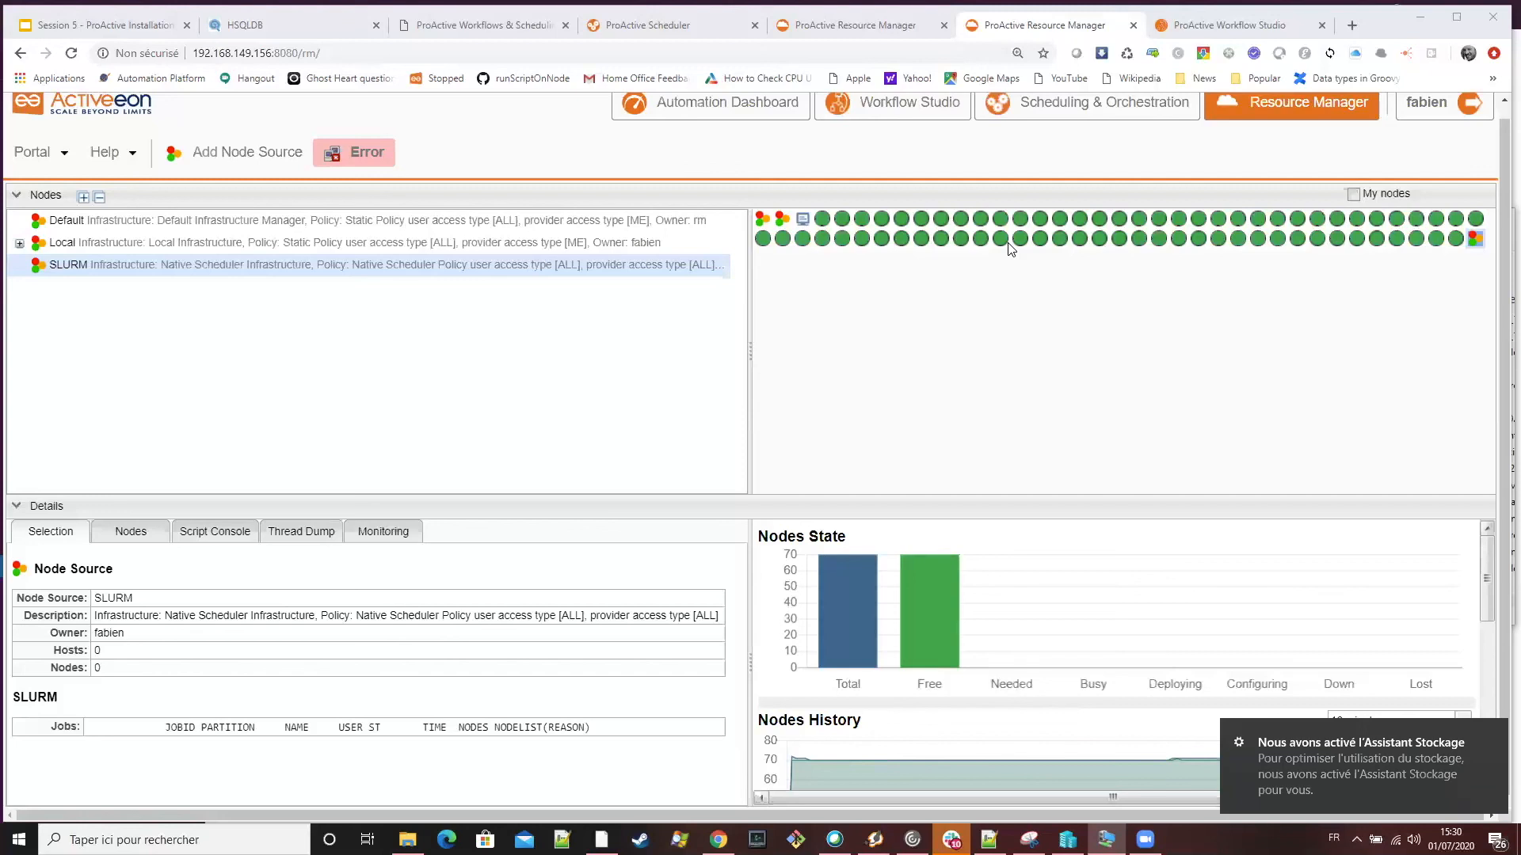
{"action": "left_click", "coordinate": [911, 14]}
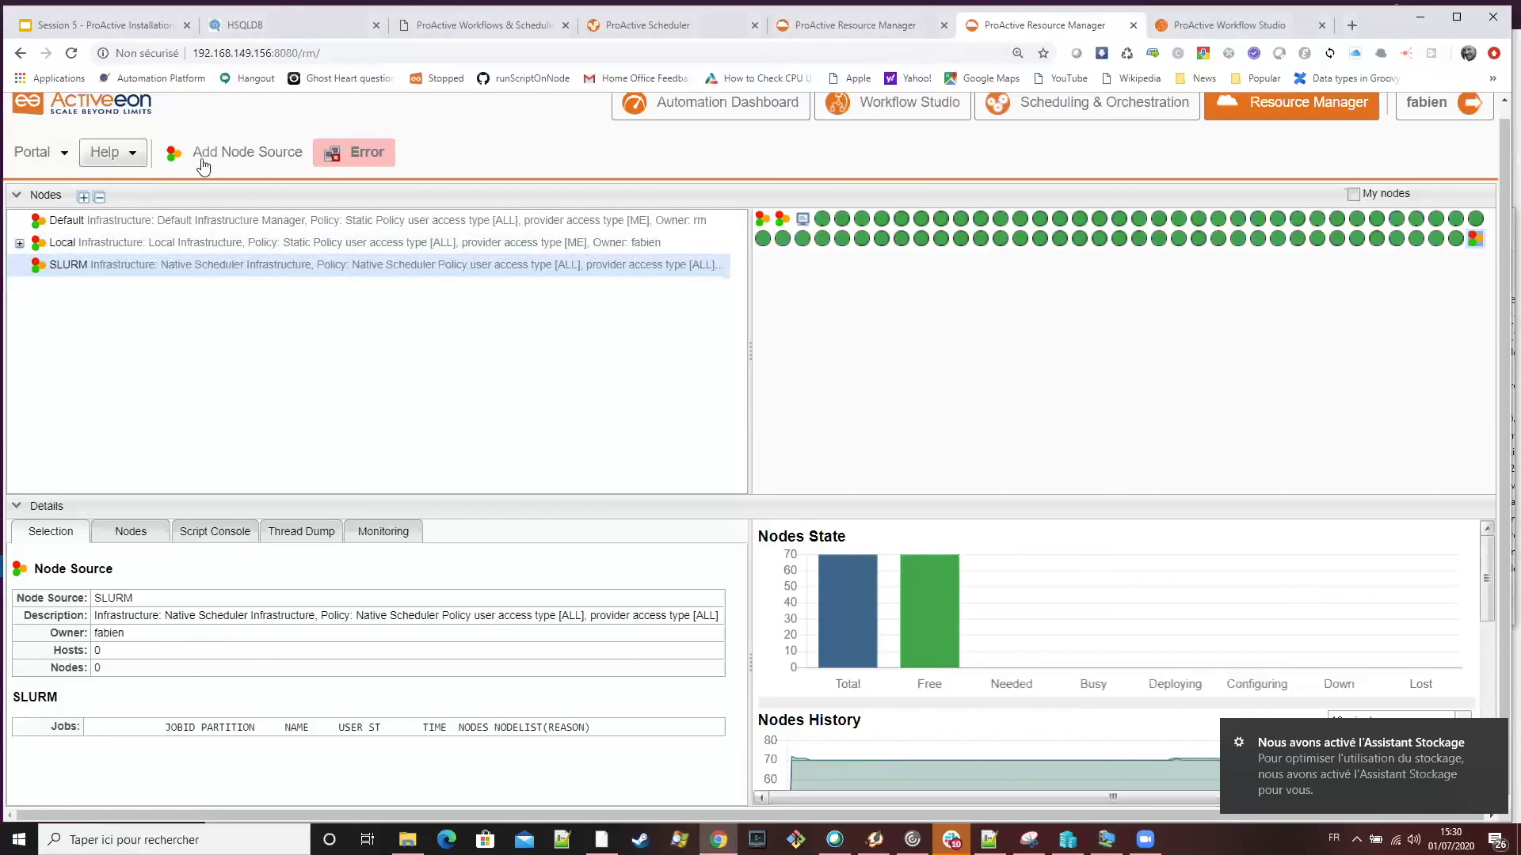
{"action": "right_click", "coordinate": [253, 271]}
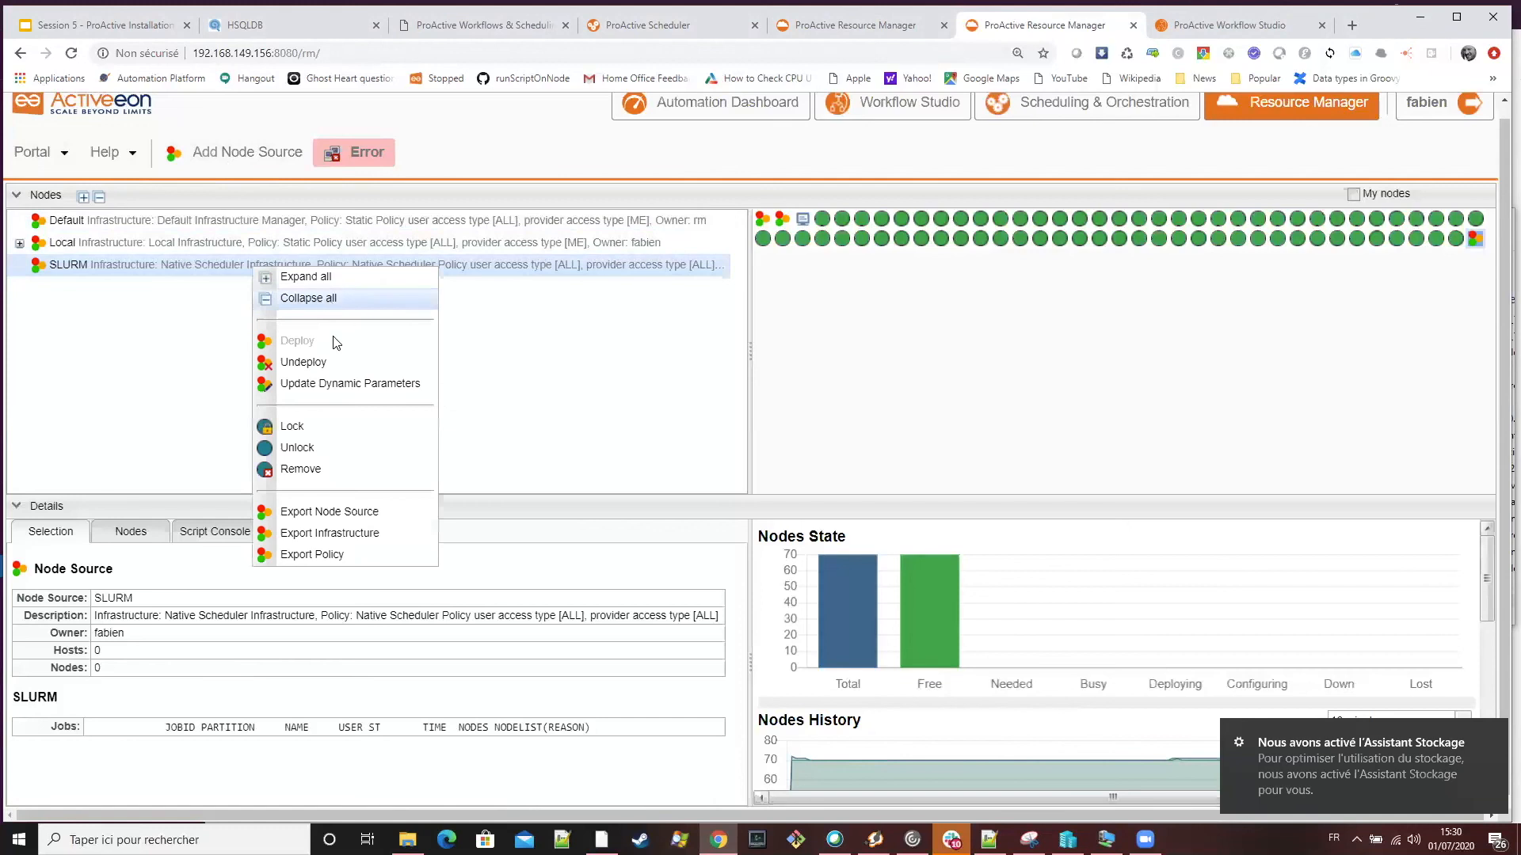
{"action": "left_click", "coordinate": [341, 387]}
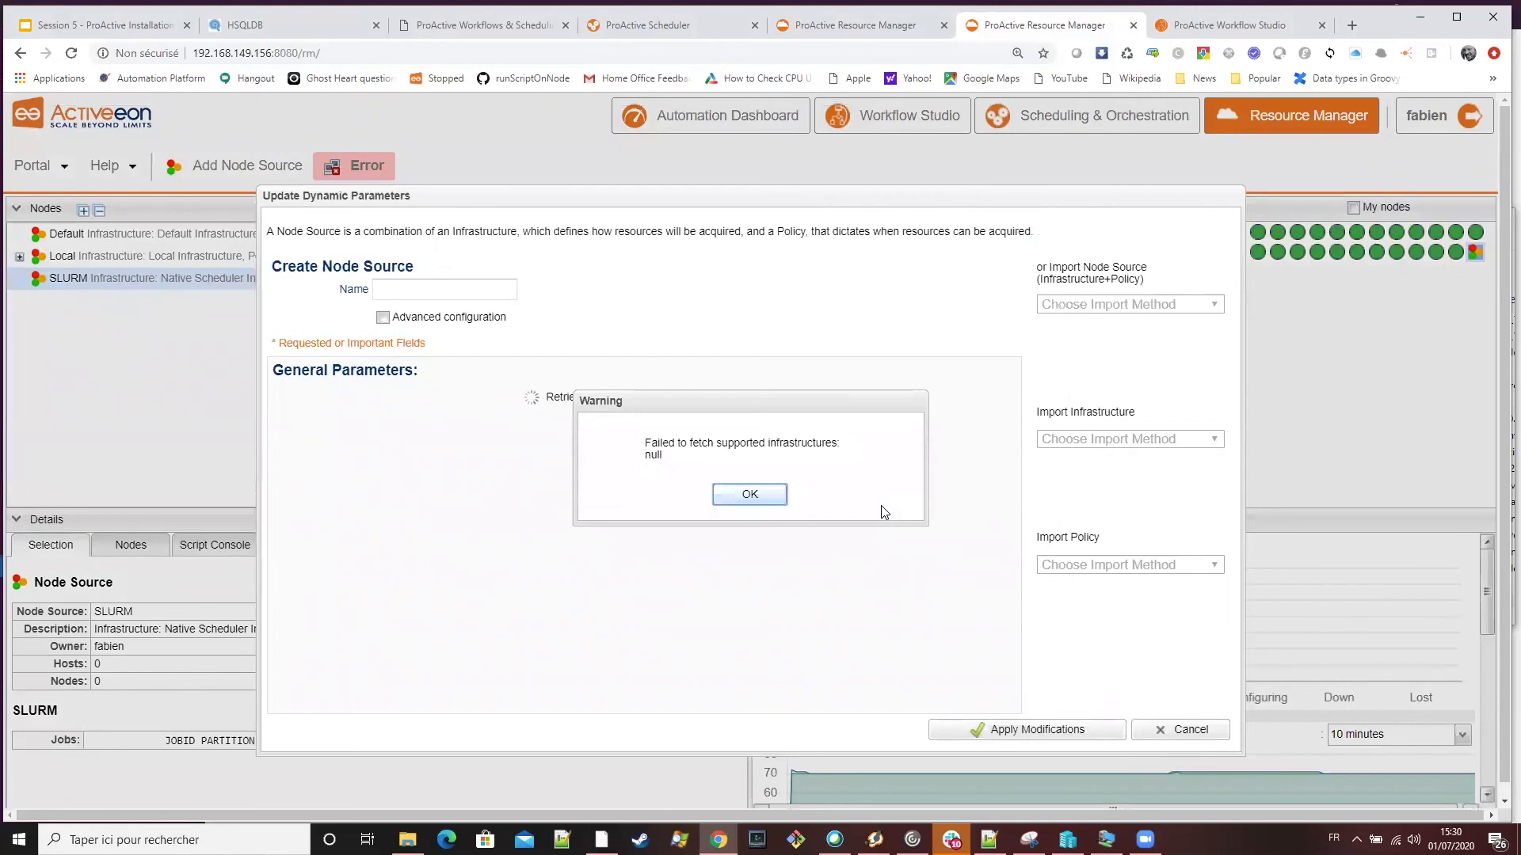
{"action": "left_click", "coordinate": [750, 494]}
{"action": "left_click", "coordinate": [1174, 737]}
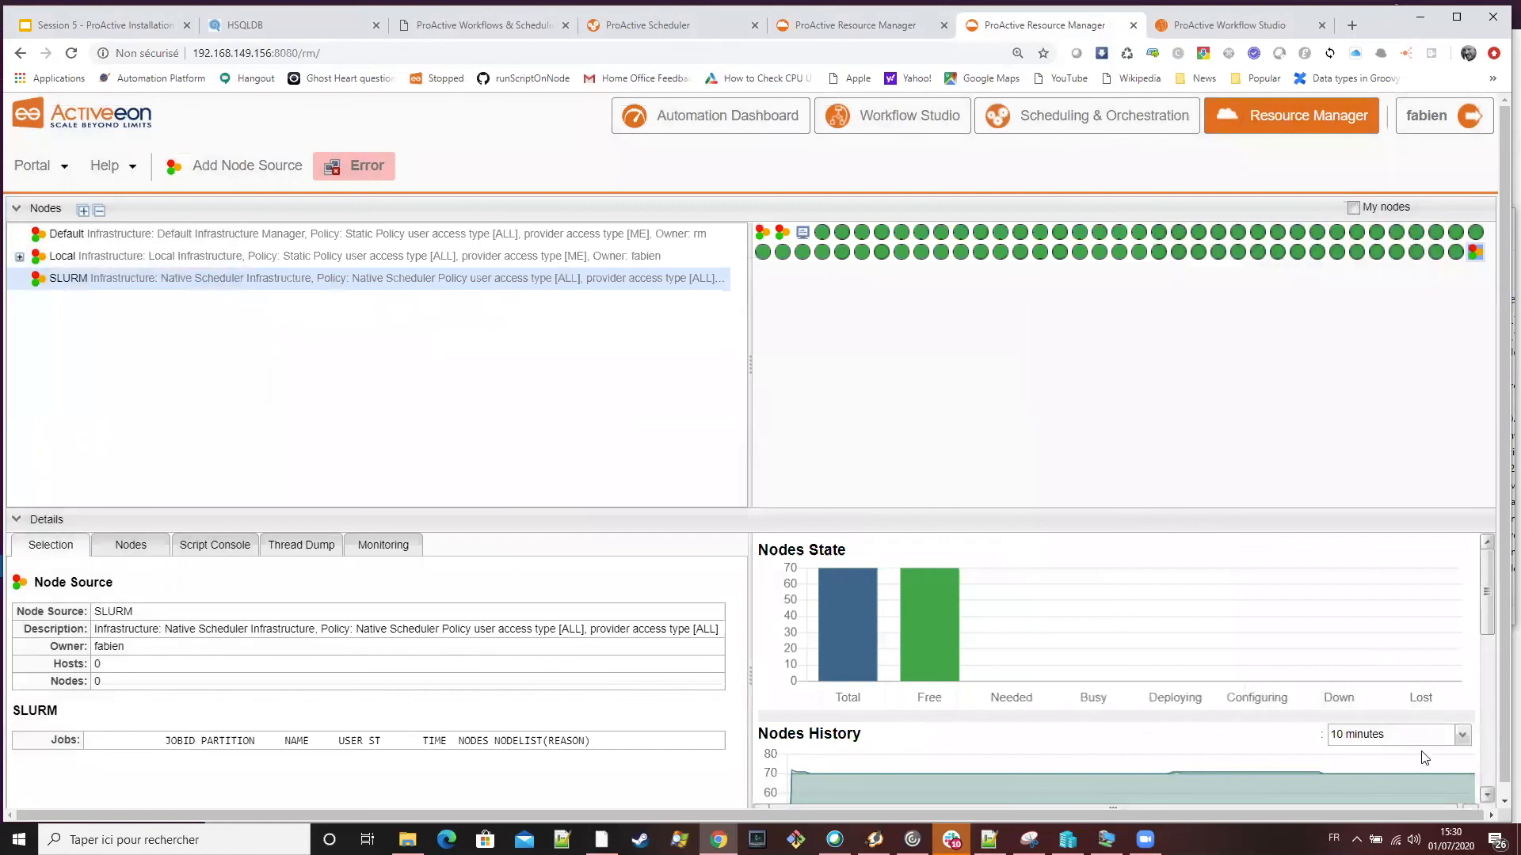
{"action": "left_click", "coordinate": [1357, 840]}
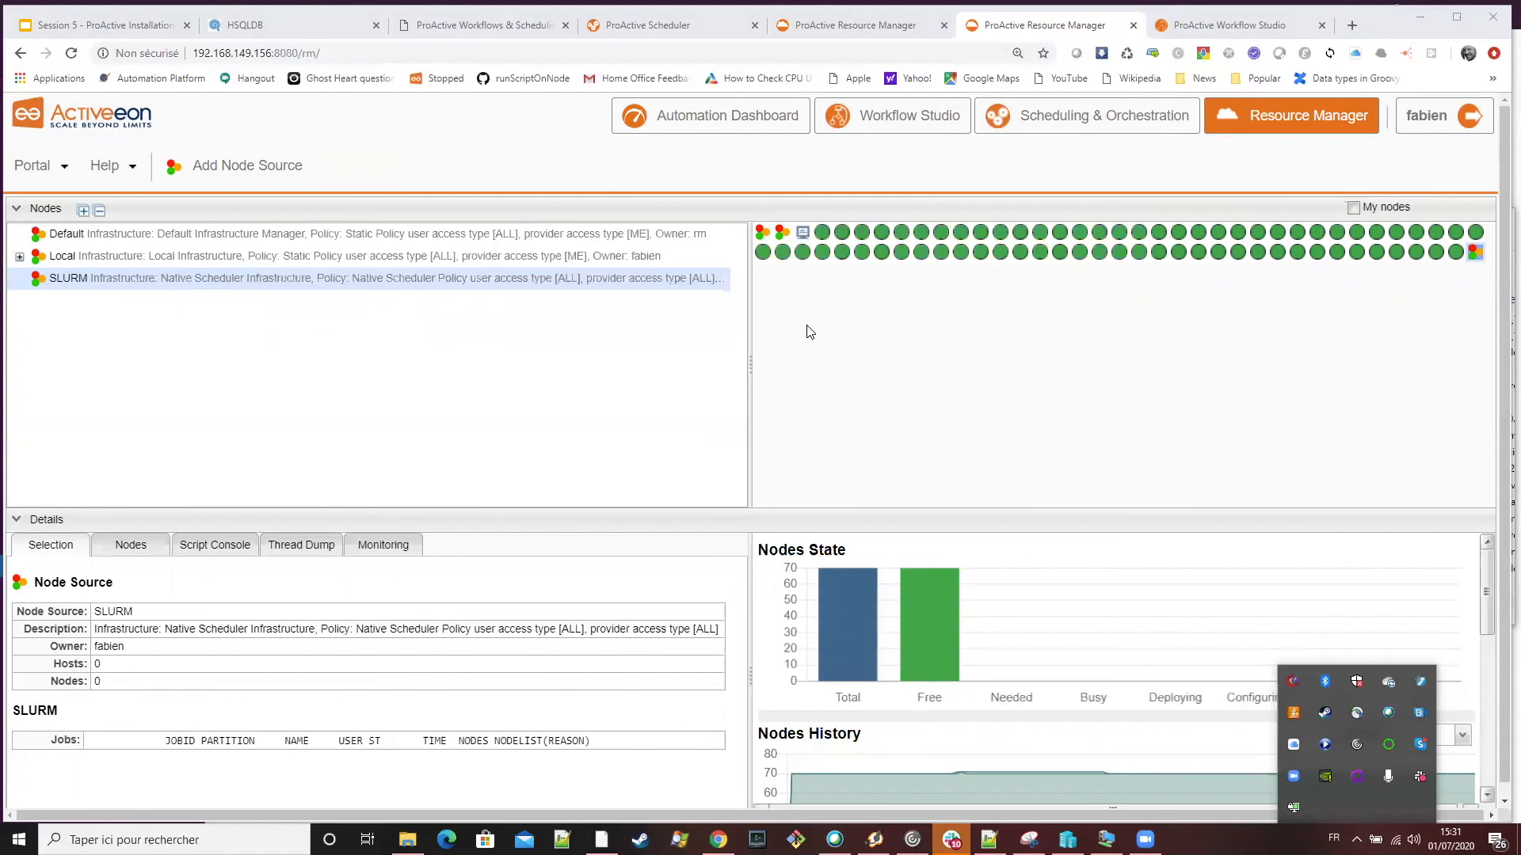
Open the SLURM node source's dynamic parameters with advanced configuration enabled and skim through its infrastructure and policy settings
{"action": "right_click", "coordinate": [506, 282]}
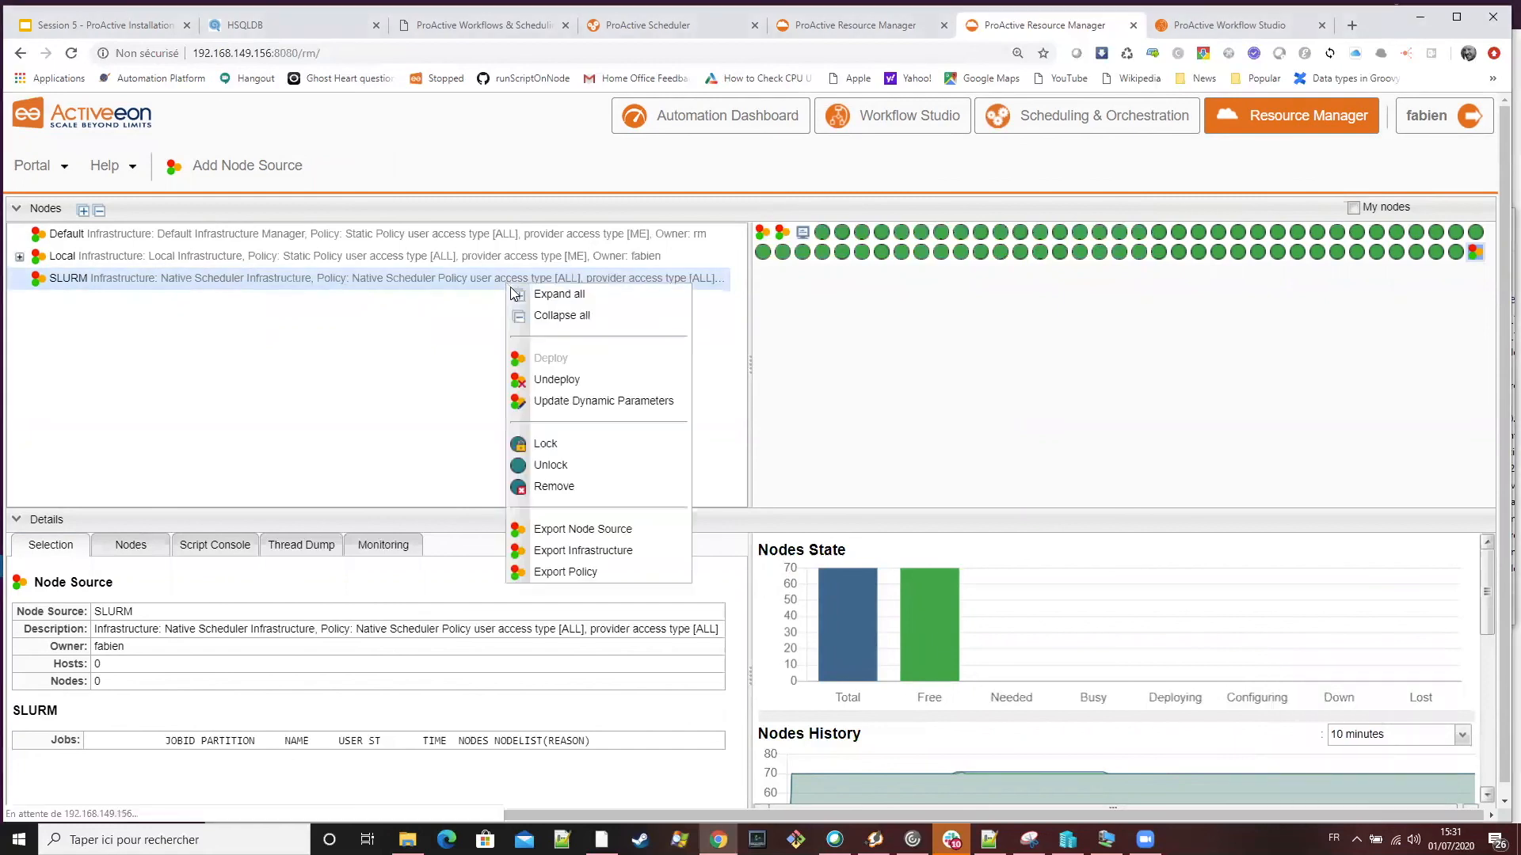
{"action": "left_click", "coordinate": [568, 401]}
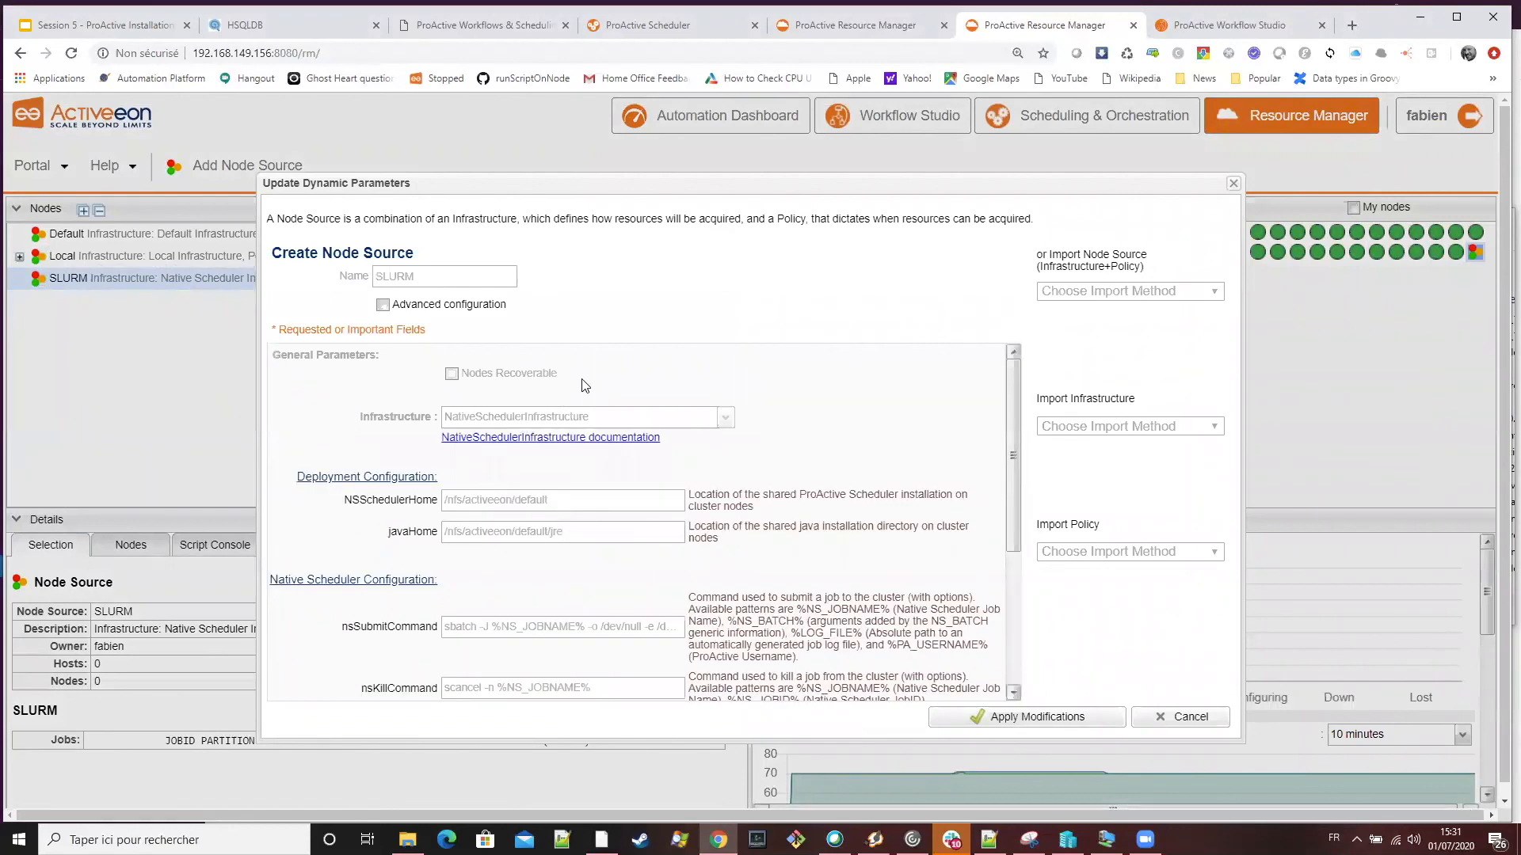
{"action": "left_click", "coordinate": [399, 229]}
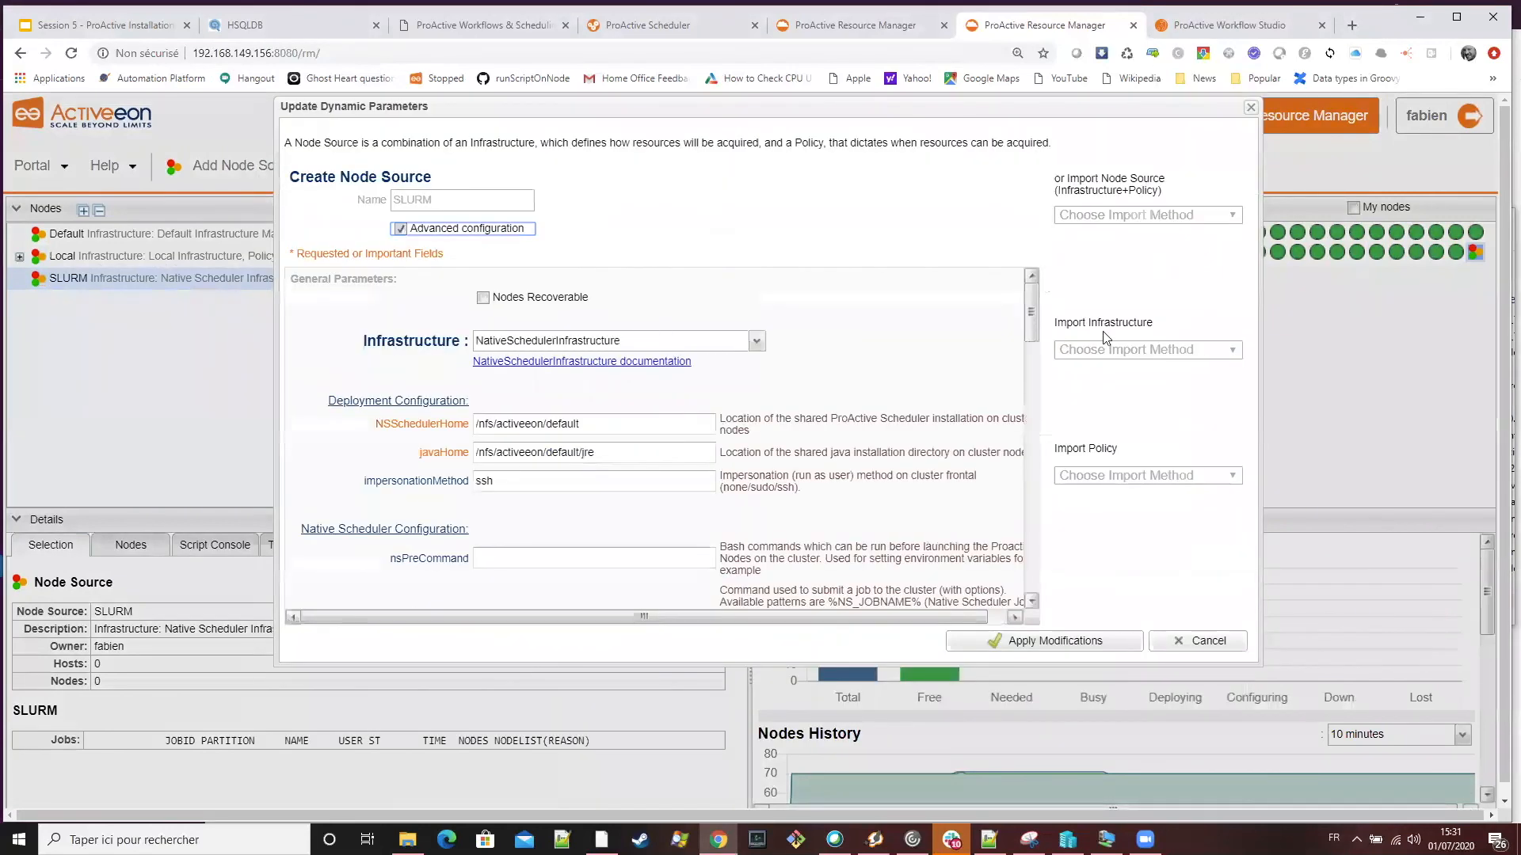
{"action": "scroll", "coordinate": [1026, 366], "scroll_direction": "down", "scroll_amount": 3}
{"action": "scroll", "coordinate": [988, 387], "scroll_direction": "down", "scroll_amount": 10}
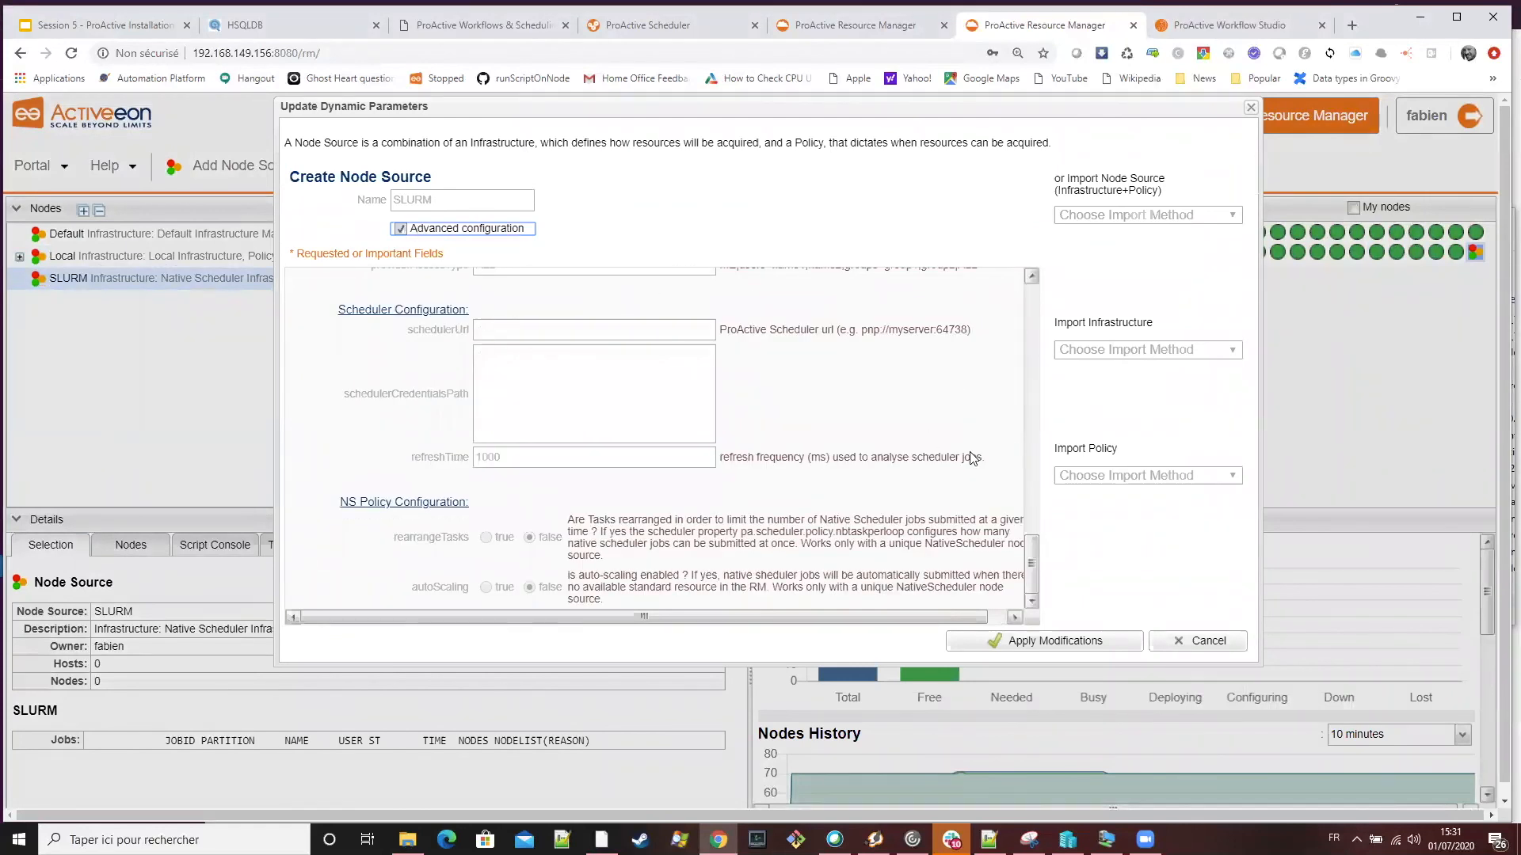
{"action": "scroll", "coordinate": [968, 458], "scroll_direction": "up", "scroll_amount": 10}
{"action": "scroll", "coordinate": [971, 445], "scroll_direction": "up", "scroll_amount": 3}
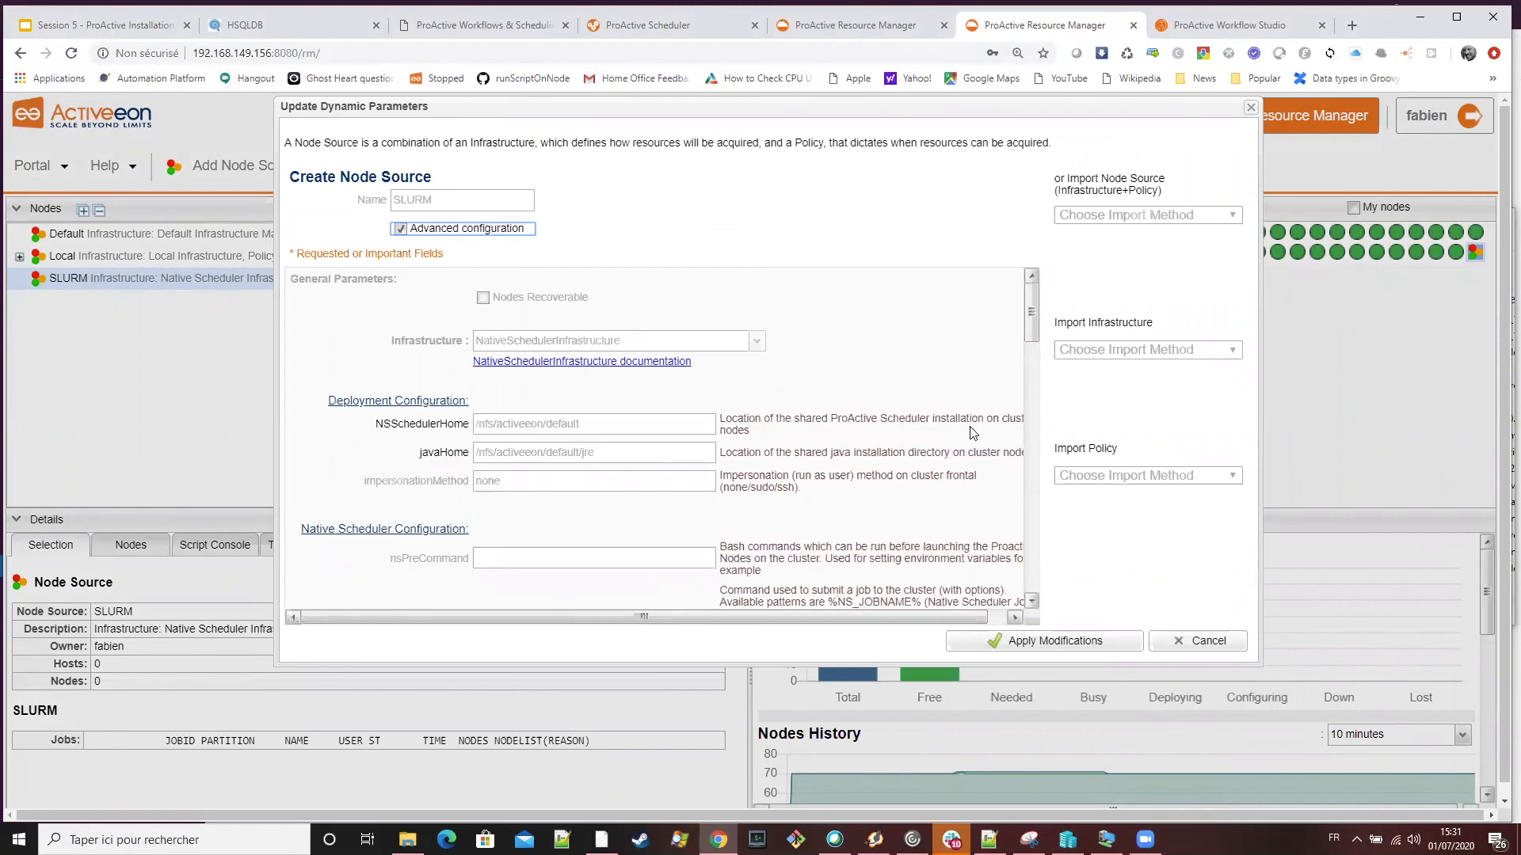
{"action": "scroll", "coordinate": [577, 412], "scroll_direction": "down", "scroll_amount": 1}
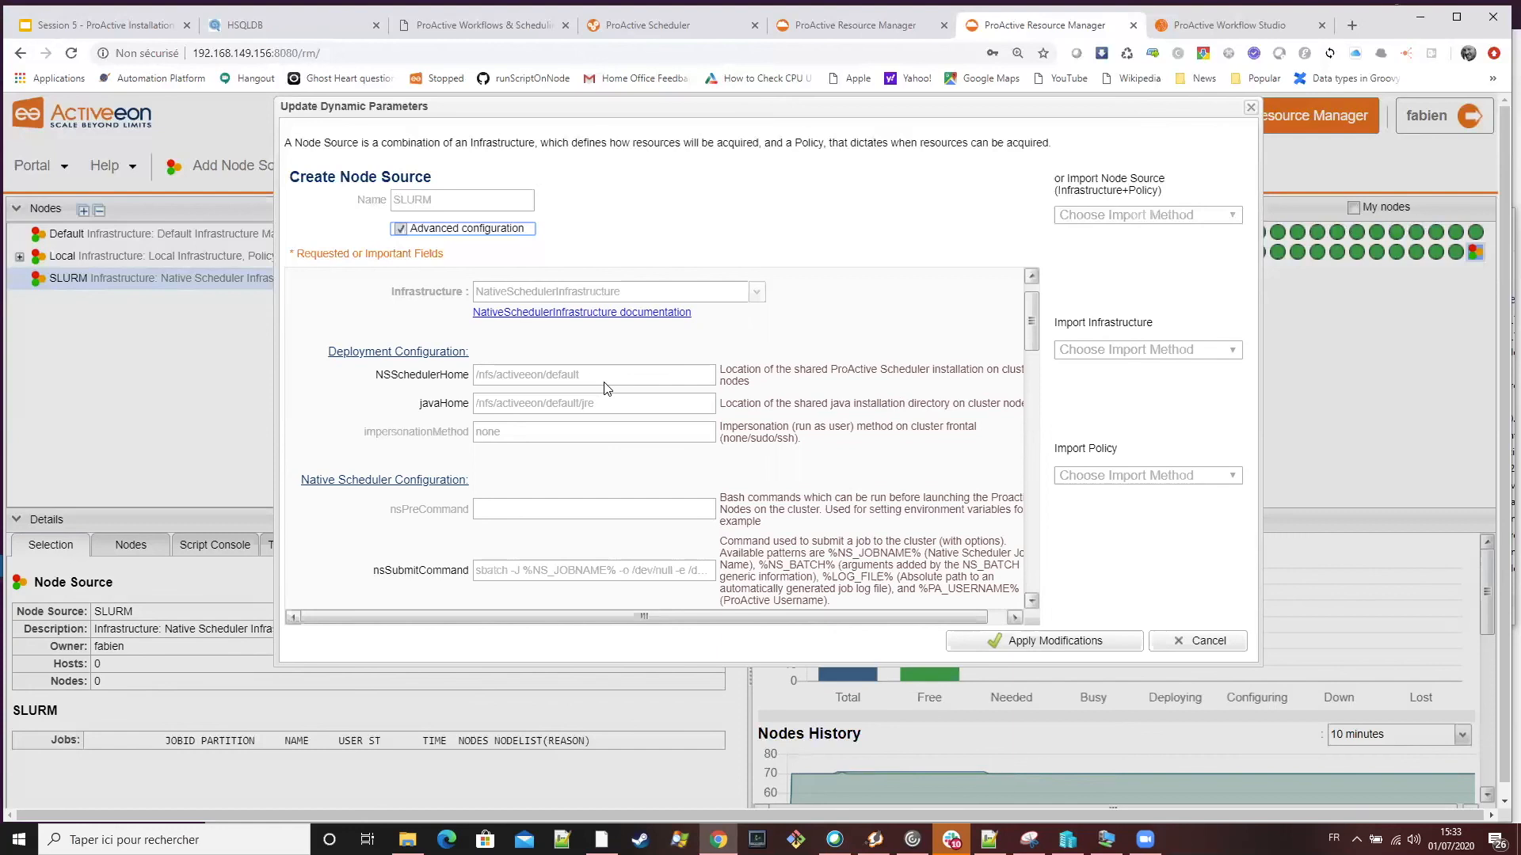
Examine the SLURM node source's deployment configuration, including NSSchedulerHome, javaHome and impersonationMethod, and continue to the NS policy configuration
{"action": "scroll", "coordinate": [749, 376], "scroll_direction": "down", "scroll_amount": 5}
{"action": "scroll", "coordinate": [834, 381], "scroll_direction": "up", "scroll_amount": 6}
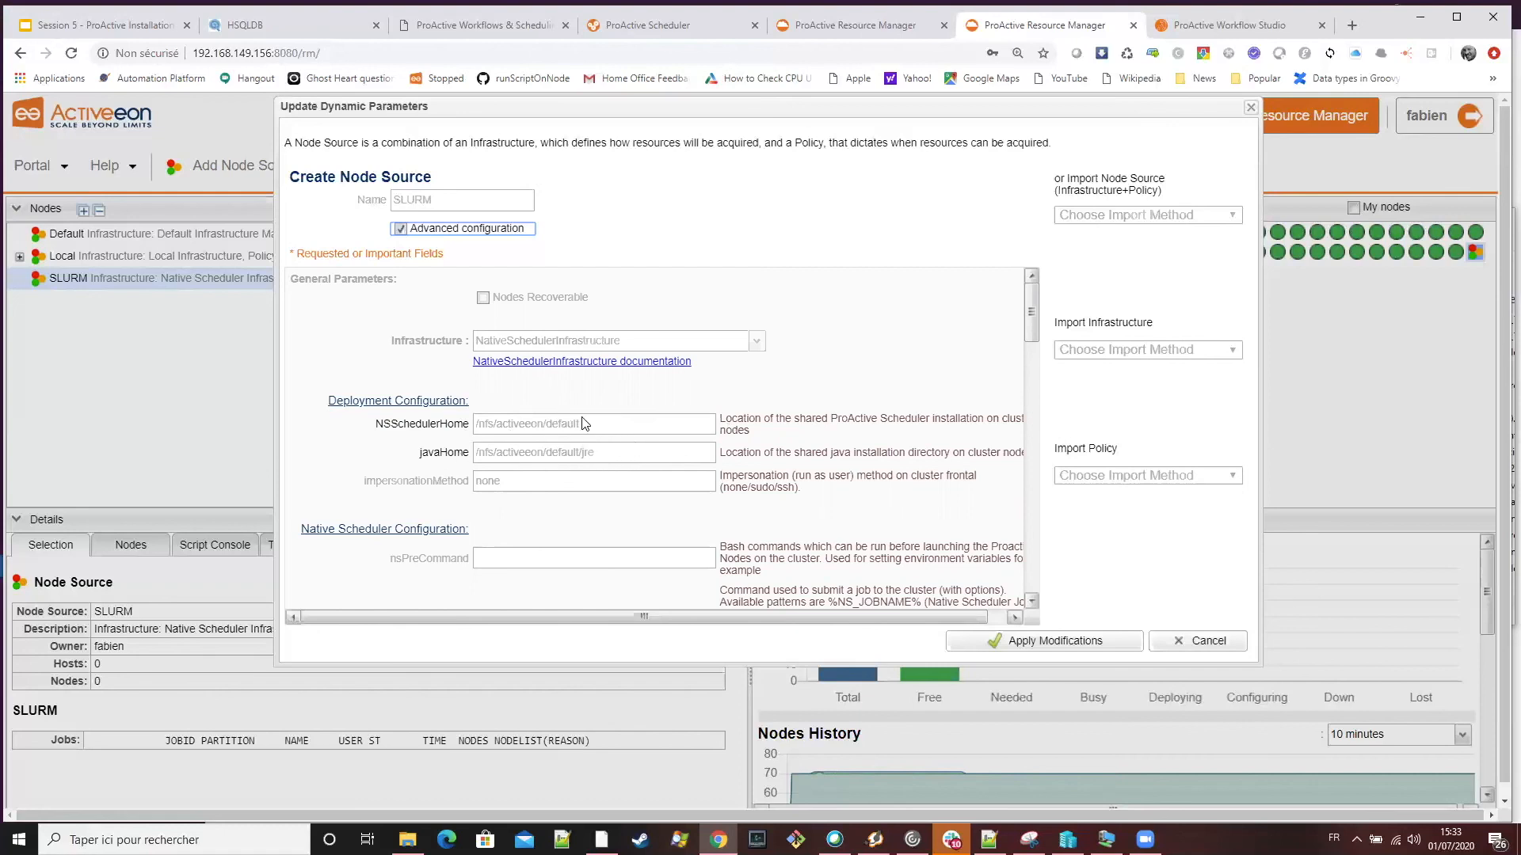
{"action": "scroll", "coordinate": [681, 458], "scroll_direction": "down", "scroll_amount": 1}
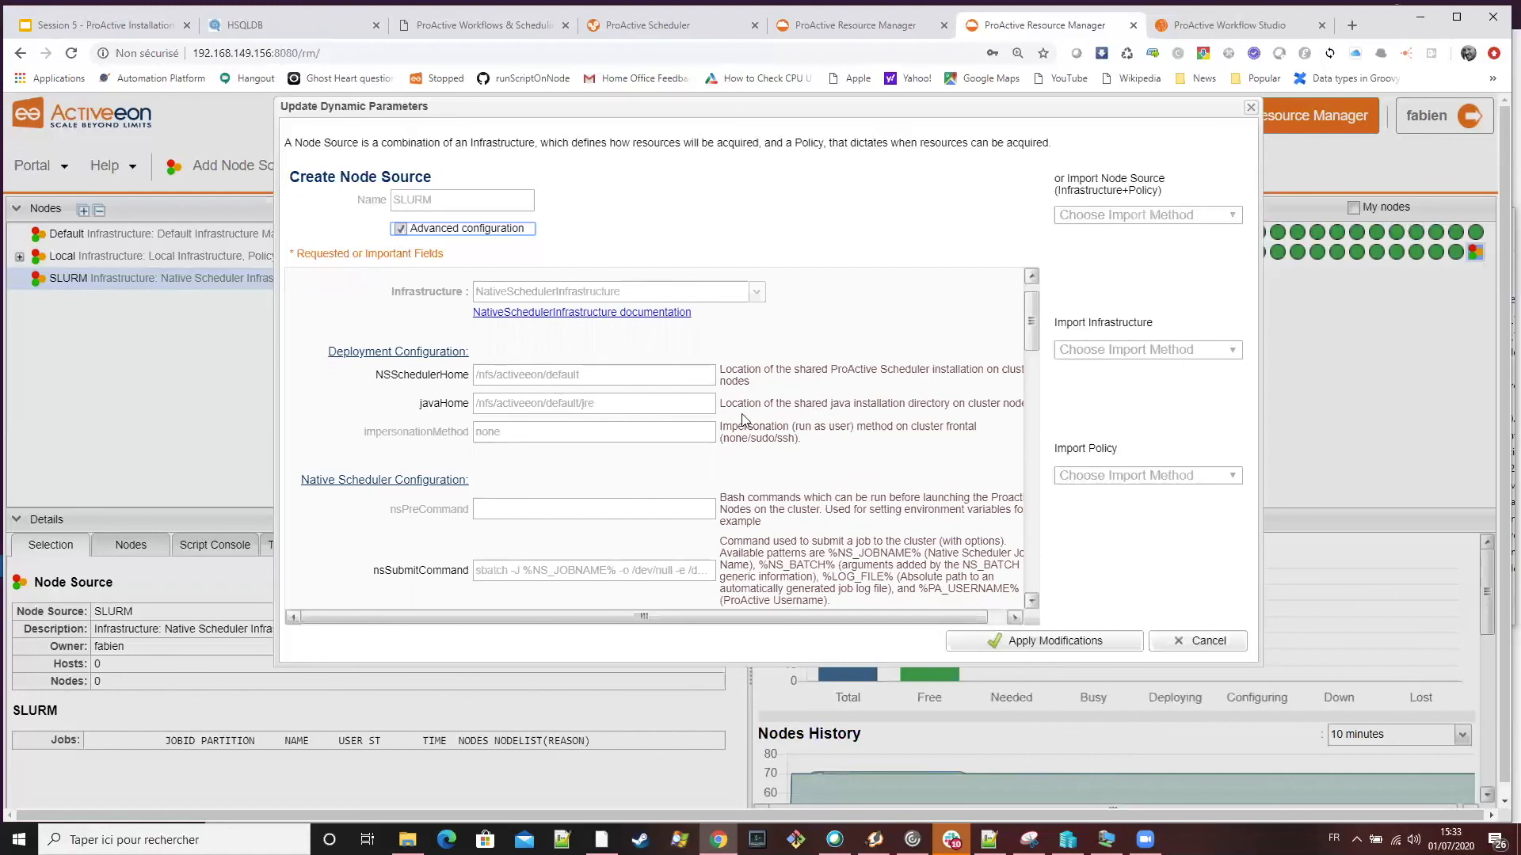
{"action": "scroll", "coordinate": [749, 428], "scroll_direction": "down", "scroll_amount": 1}
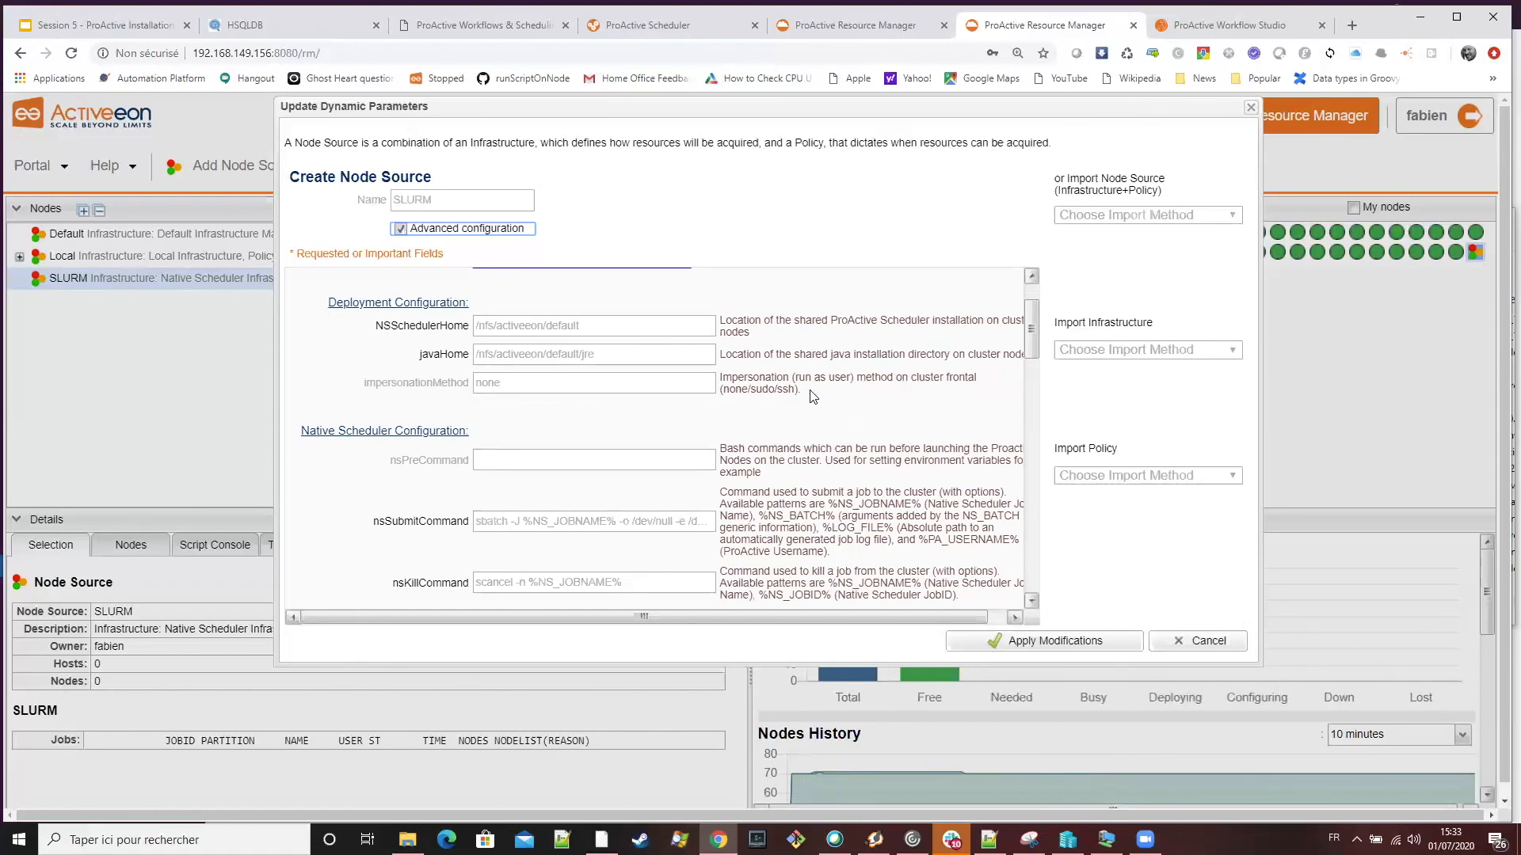
{"action": "scroll", "coordinate": [881, 398], "scroll_direction": "down", "scroll_amount": 10}
{"action": "scroll", "coordinate": [900, 406], "scroll_direction": "up", "scroll_amount": 8}
{"action": "scroll", "coordinate": [917, 430], "scroll_direction": "down", "scroll_amount": 10}
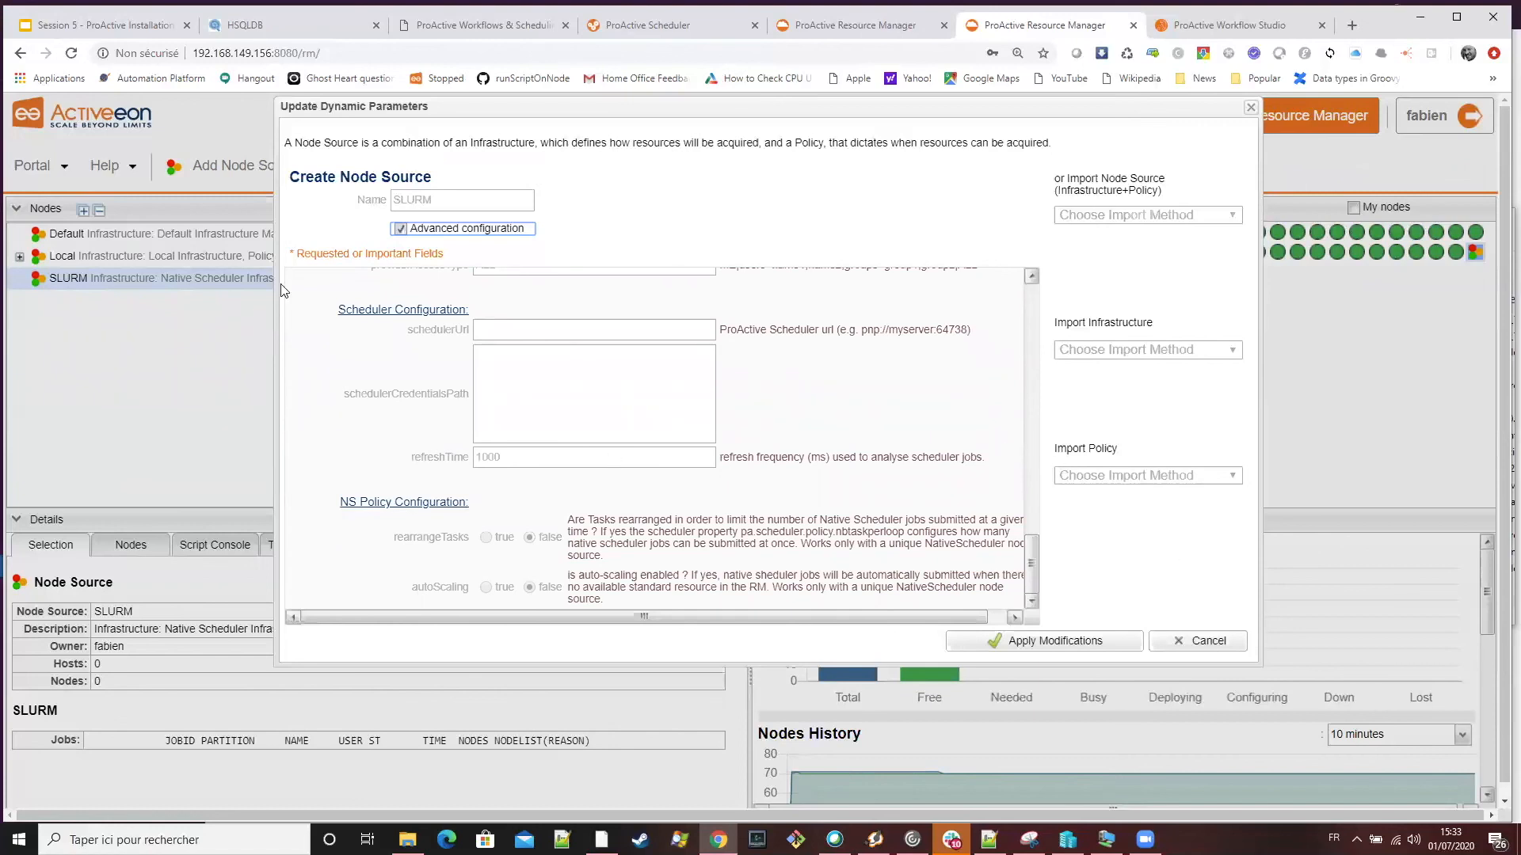
Examine the SSH configuration, single-connection credential fields and impersonation command of the SLURM node source, and return to its general parameters
{"action": "scroll", "coordinate": [857, 493], "scroll_direction": "up", "scroll_amount": 4}
{"action": "scroll", "coordinate": [857, 493], "scroll_direction": "up", "scroll_amount": 3}
{"action": "scroll", "coordinate": [854, 491], "scroll_direction": "down", "scroll_amount": 8}
{"action": "scroll", "coordinate": [848, 486], "scroll_direction": "up", "scroll_amount": 8}
{"action": "scroll", "coordinate": [832, 485], "scroll_direction": "down", "scroll_amount": 3}
{"action": "scroll", "coordinate": [833, 485], "scroll_direction": "down", "scroll_amount": 6}
{"action": "scroll", "coordinate": [817, 488], "scroll_direction": "up", "scroll_amount": 5}
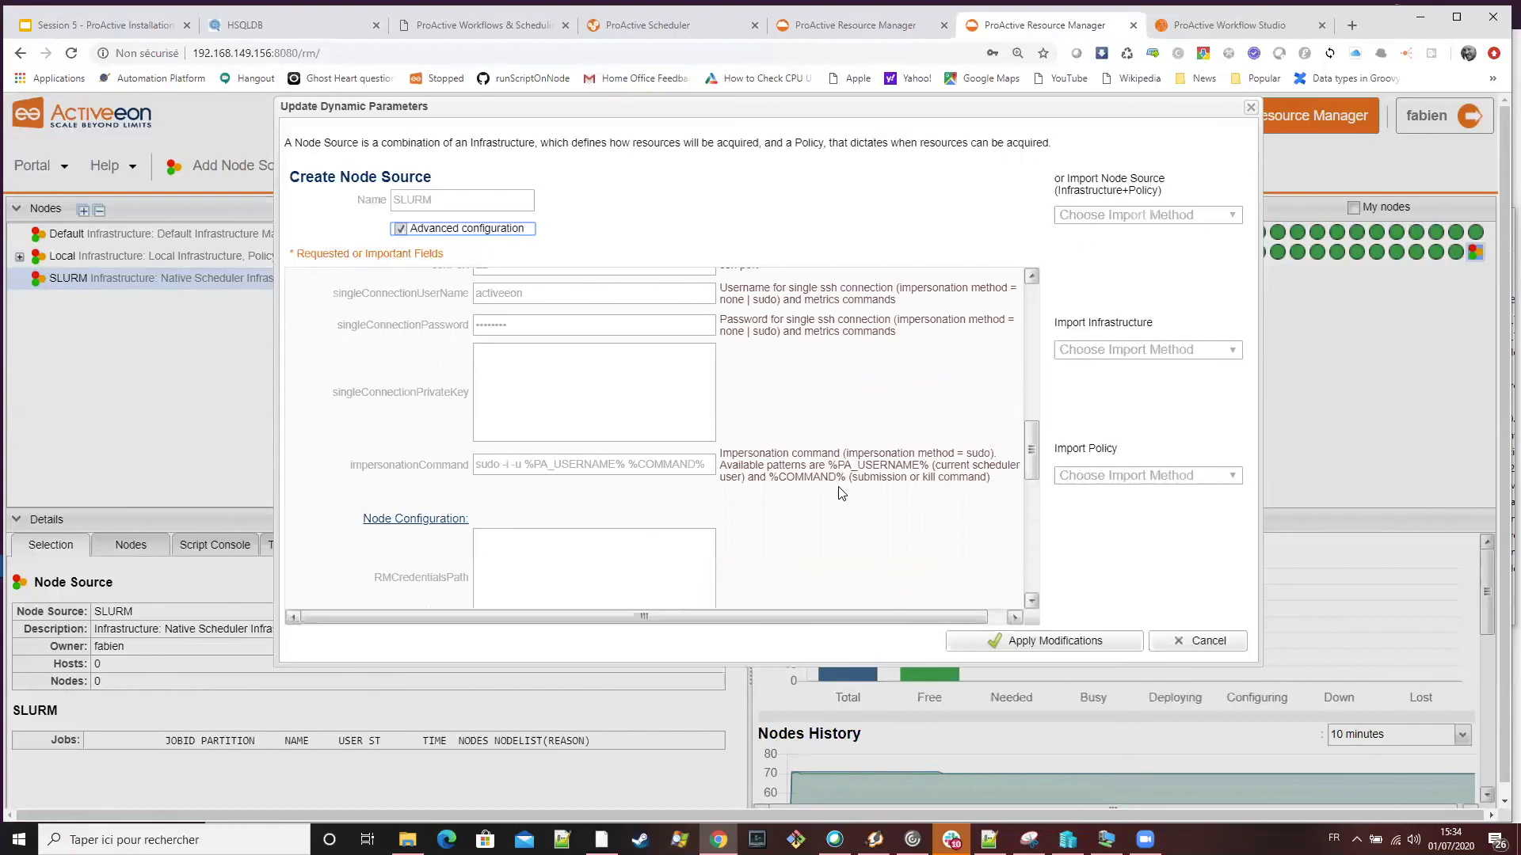
{"action": "scroll", "coordinate": [841, 493], "scroll_direction": "up", "scroll_amount": 3}
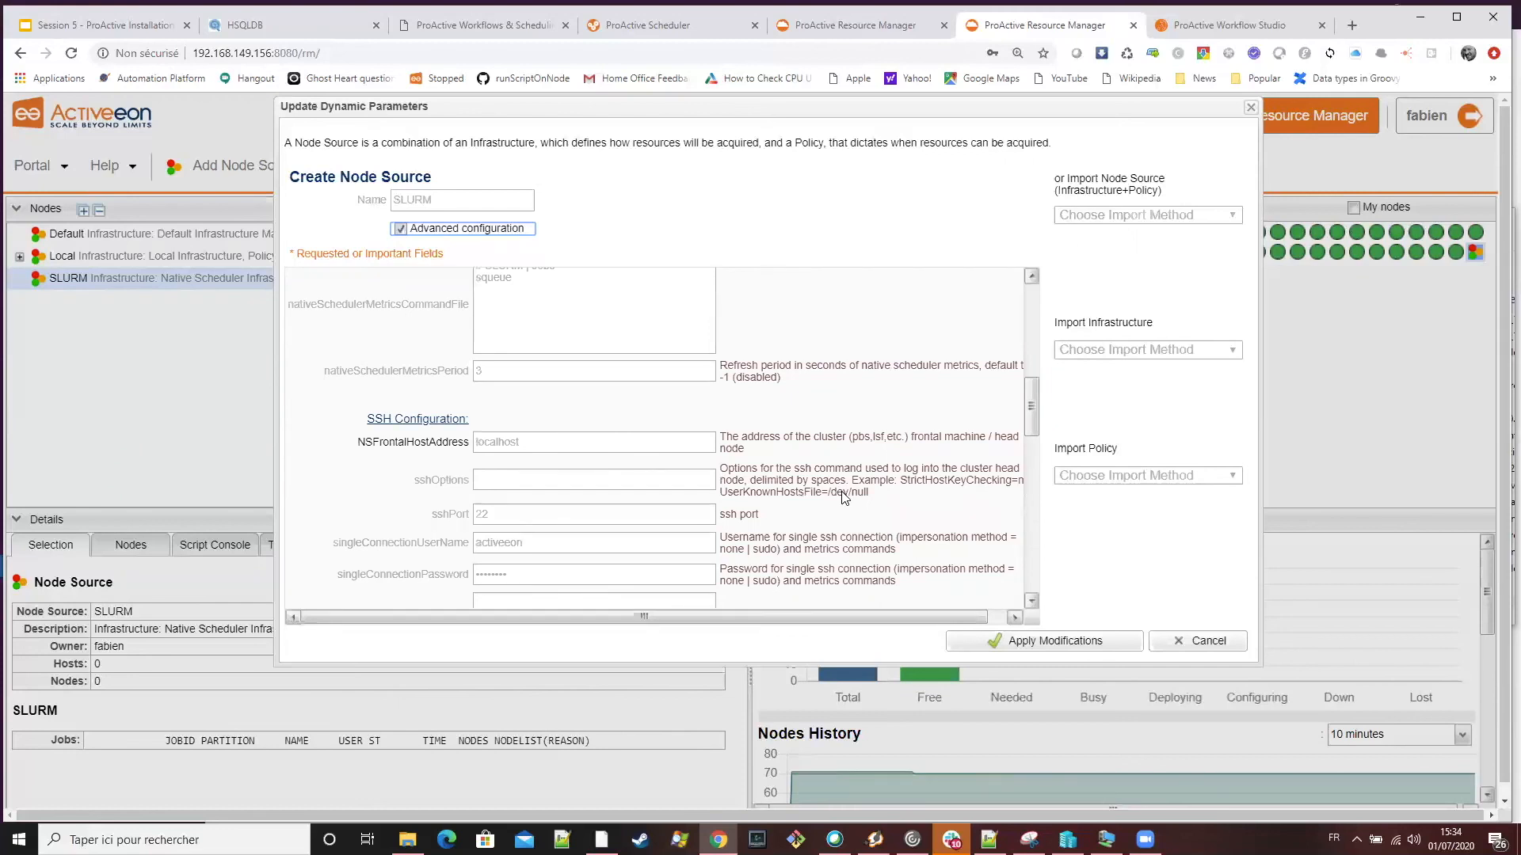
{"action": "scroll", "coordinate": [843, 494], "scroll_direction": "down", "scroll_amount": 5}
{"action": "scroll", "coordinate": [841, 491], "scroll_direction": "up", "scroll_amount": 4}
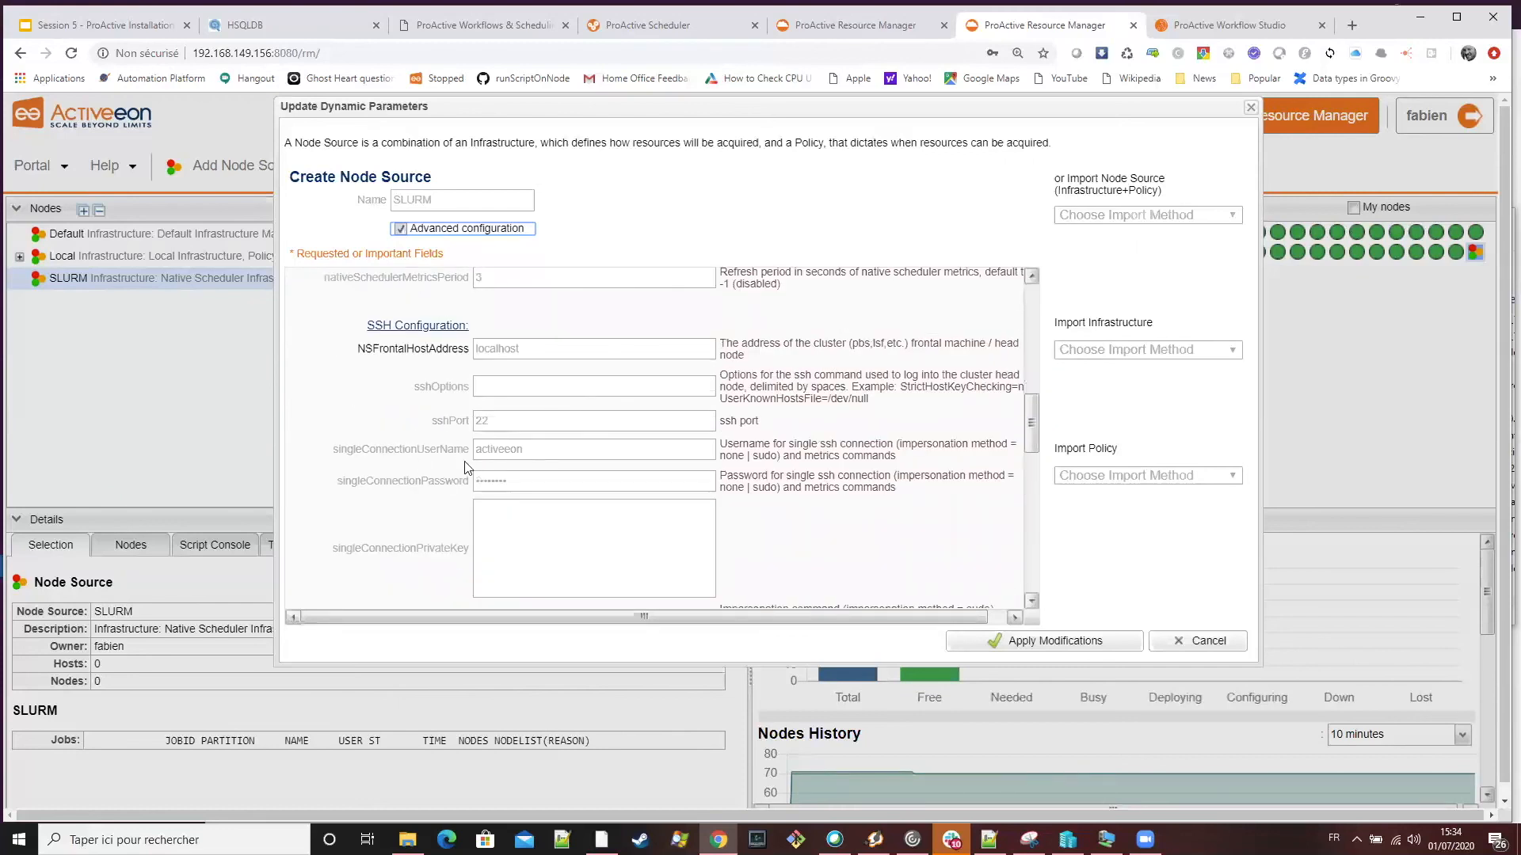
{"action": "scroll", "coordinate": [621, 486], "scroll_direction": "up", "scroll_amount": 3}
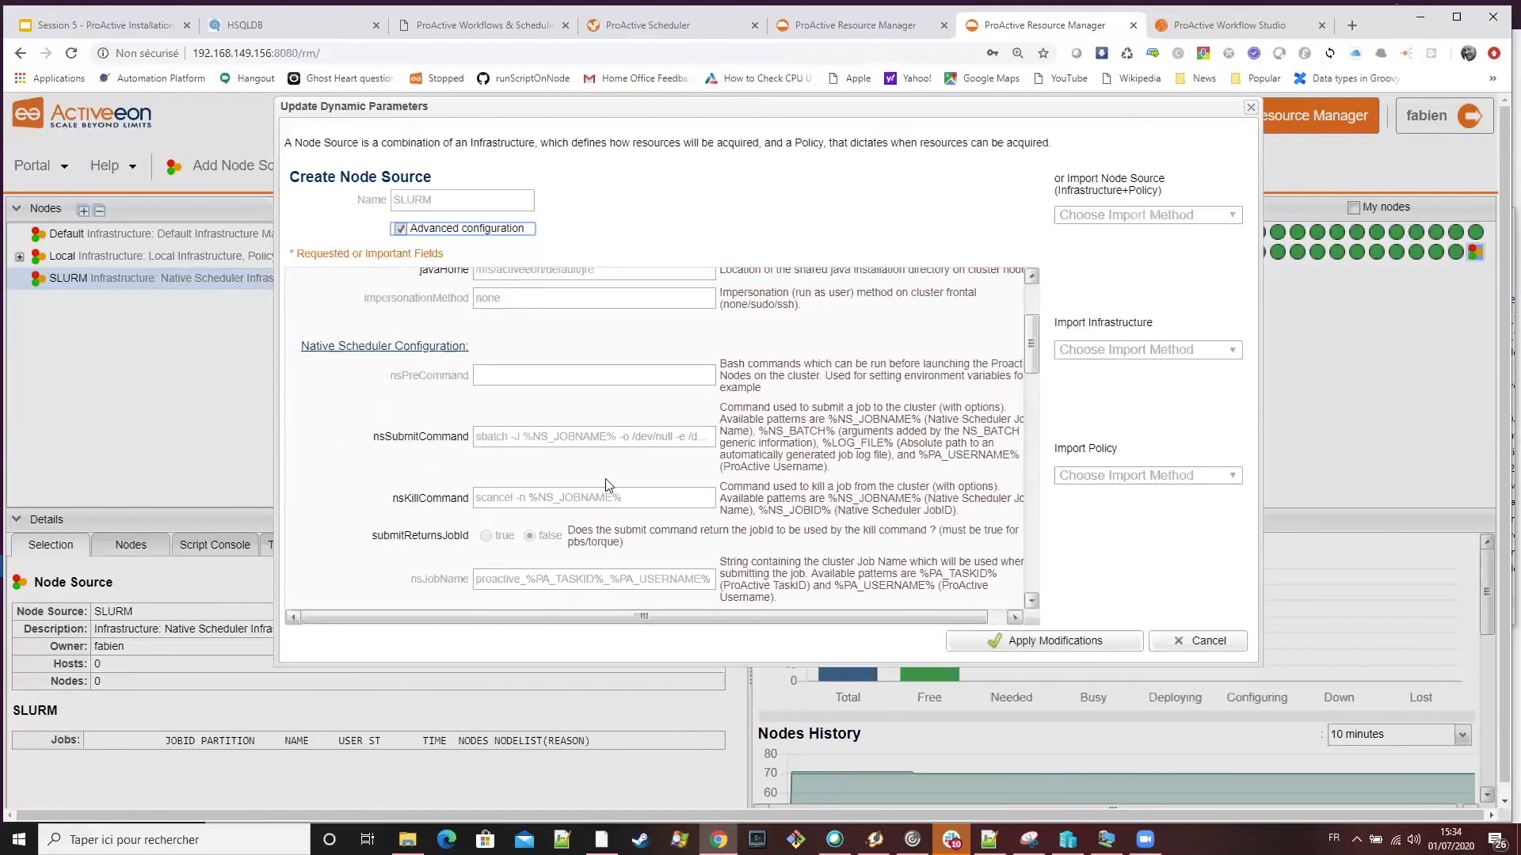
{"action": "scroll", "coordinate": [622, 486], "scroll_direction": "up", "scroll_amount": 2}
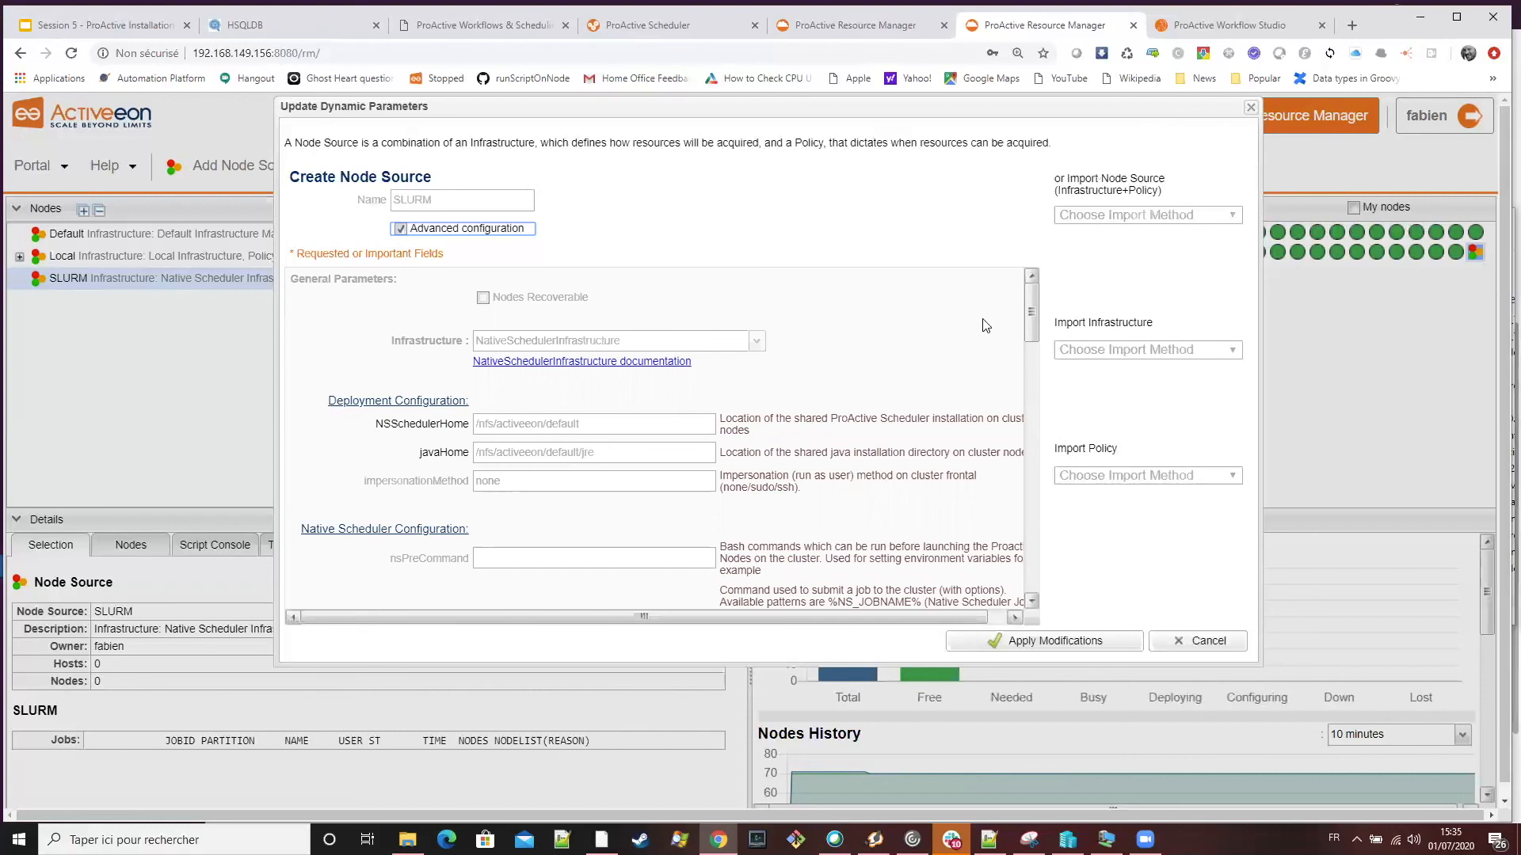
Review the native scheduler's submit and kill commands, job name pattern, metrics command file and metrics refresh period
{"action": "scroll", "coordinate": [968, 354], "scroll_direction": "down", "scroll_amount": 1}
{"action": "scroll", "coordinate": [968, 354], "scroll_direction": "down", "scroll_amount": 1}
{"action": "scroll", "coordinate": [967, 356], "scroll_direction": "up", "scroll_amount": 2}
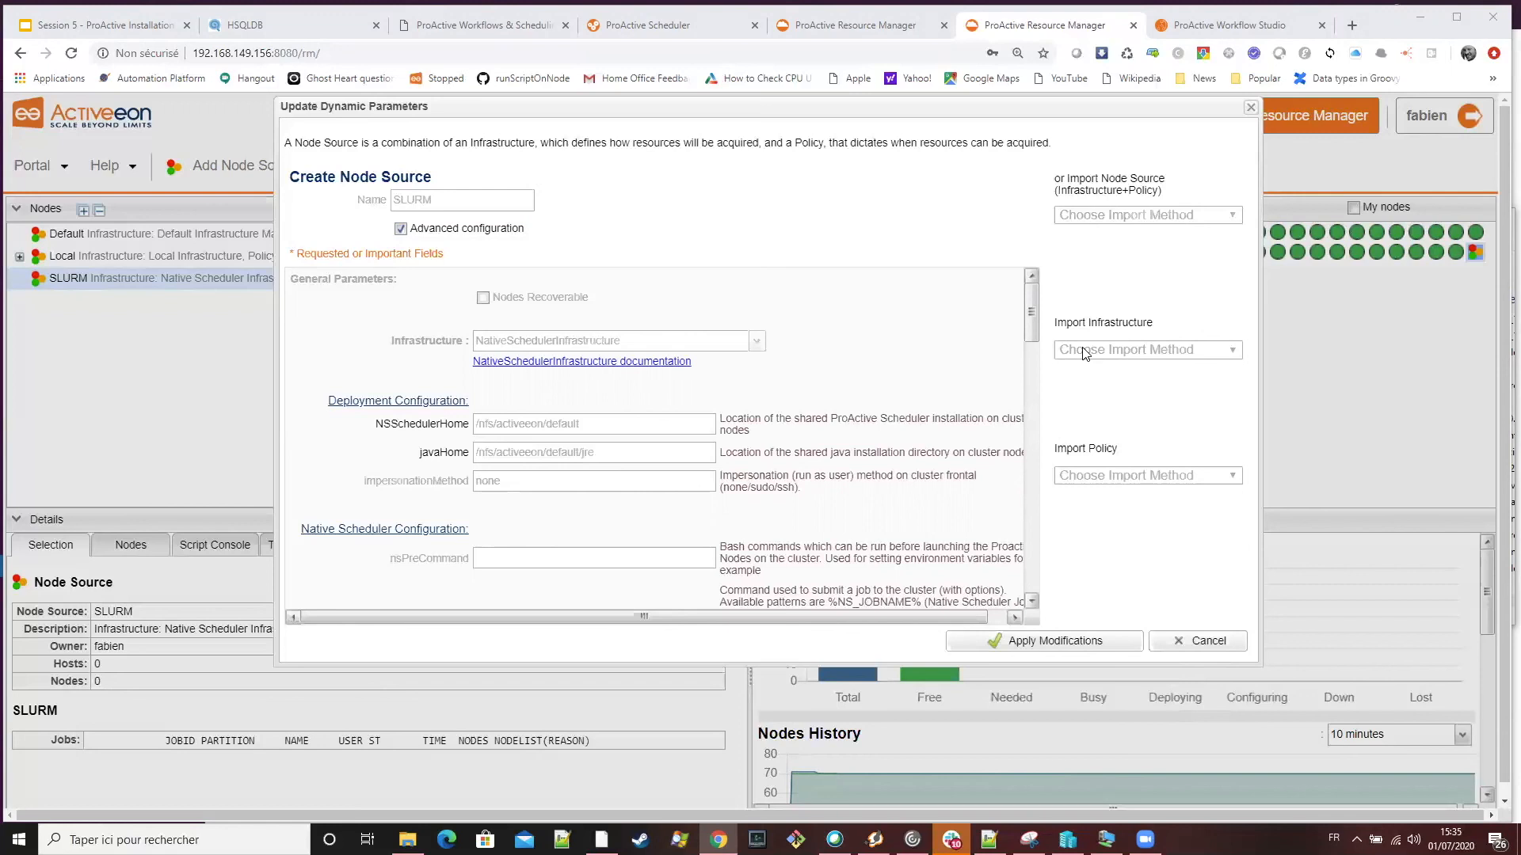
{"action": "scroll", "coordinate": [792, 444], "scroll_direction": "down", "scroll_amount": 4}
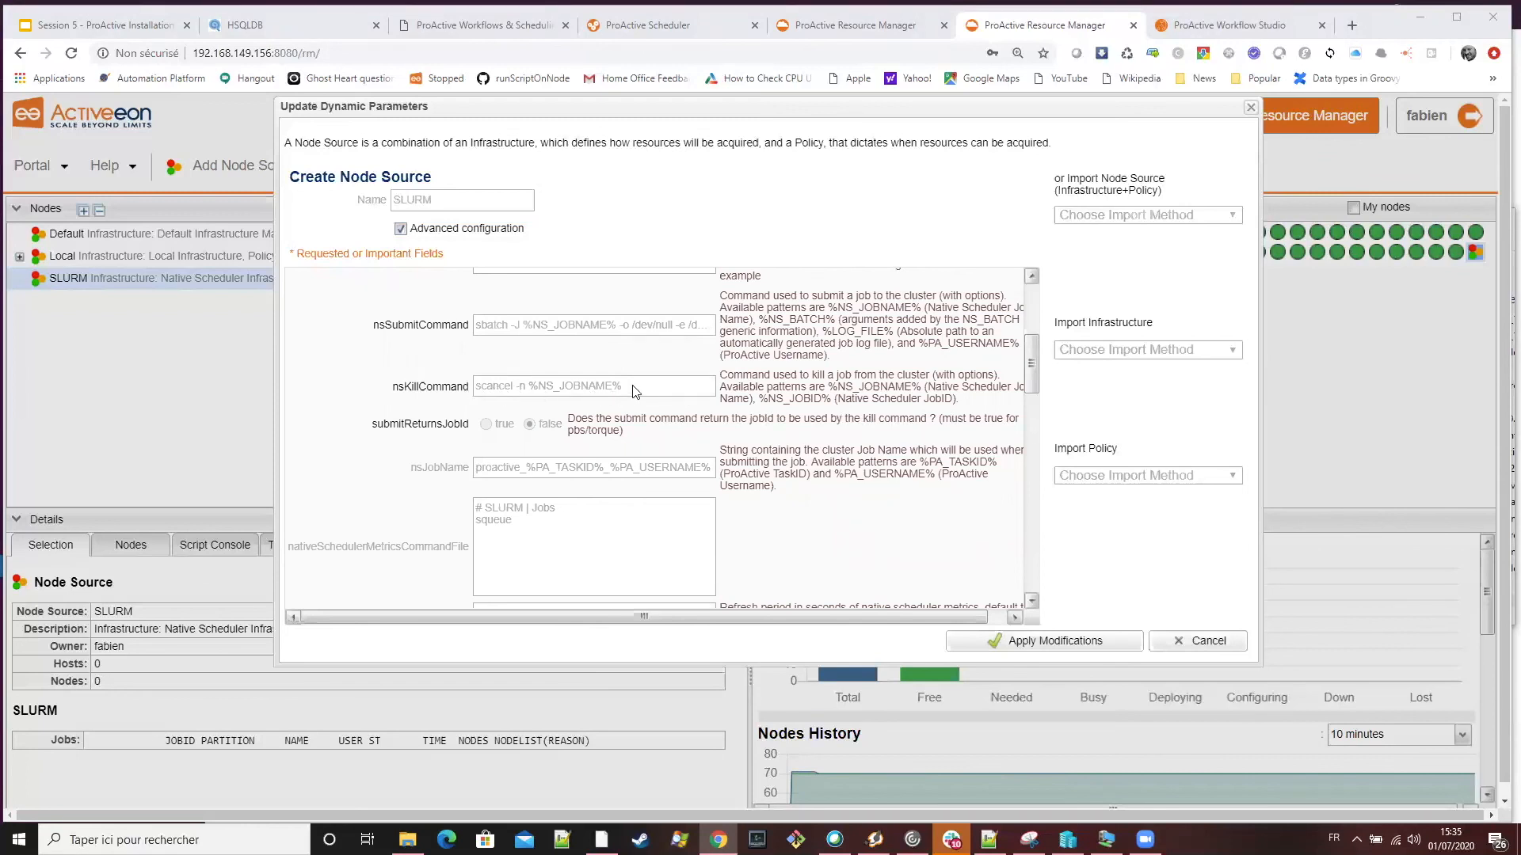
{"action": "scroll", "coordinate": [819, 429], "scroll_direction": "down", "scroll_amount": 1}
{"action": "scroll", "coordinate": [822, 433], "scroll_direction": "down", "scroll_amount": 2}
{"action": "scroll", "coordinate": [615, 445], "scroll_direction": "up", "scroll_amount": 2}
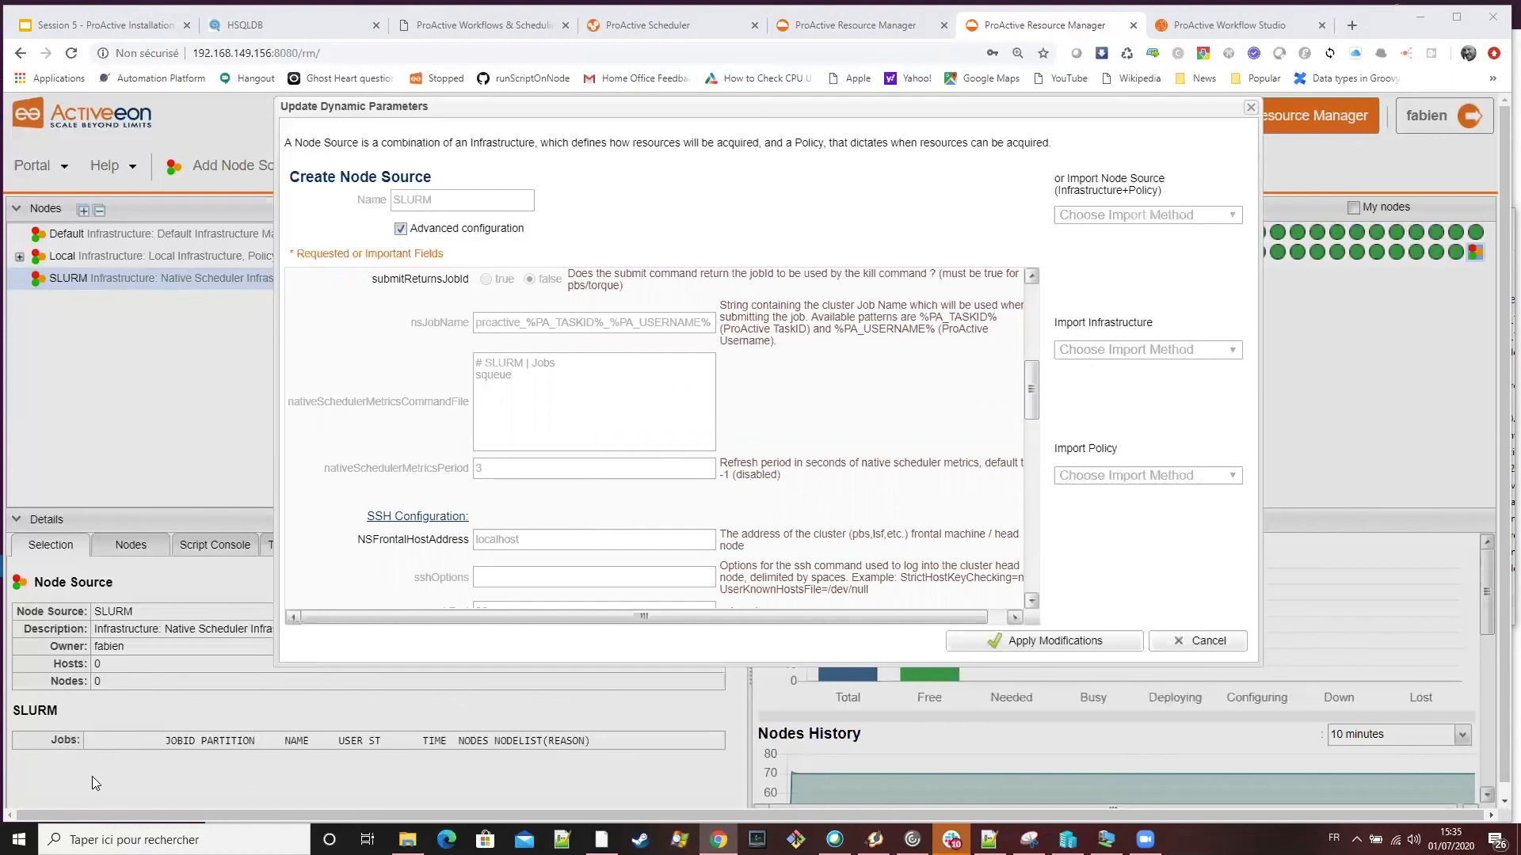
Review the SSH settings, JVM parameters, node timeout and policy authorizations, and close the dynamic parameters dialog
{"action": "scroll", "coordinate": [753, 437], "scroll_direction": "down", "scroll_amount": 3}
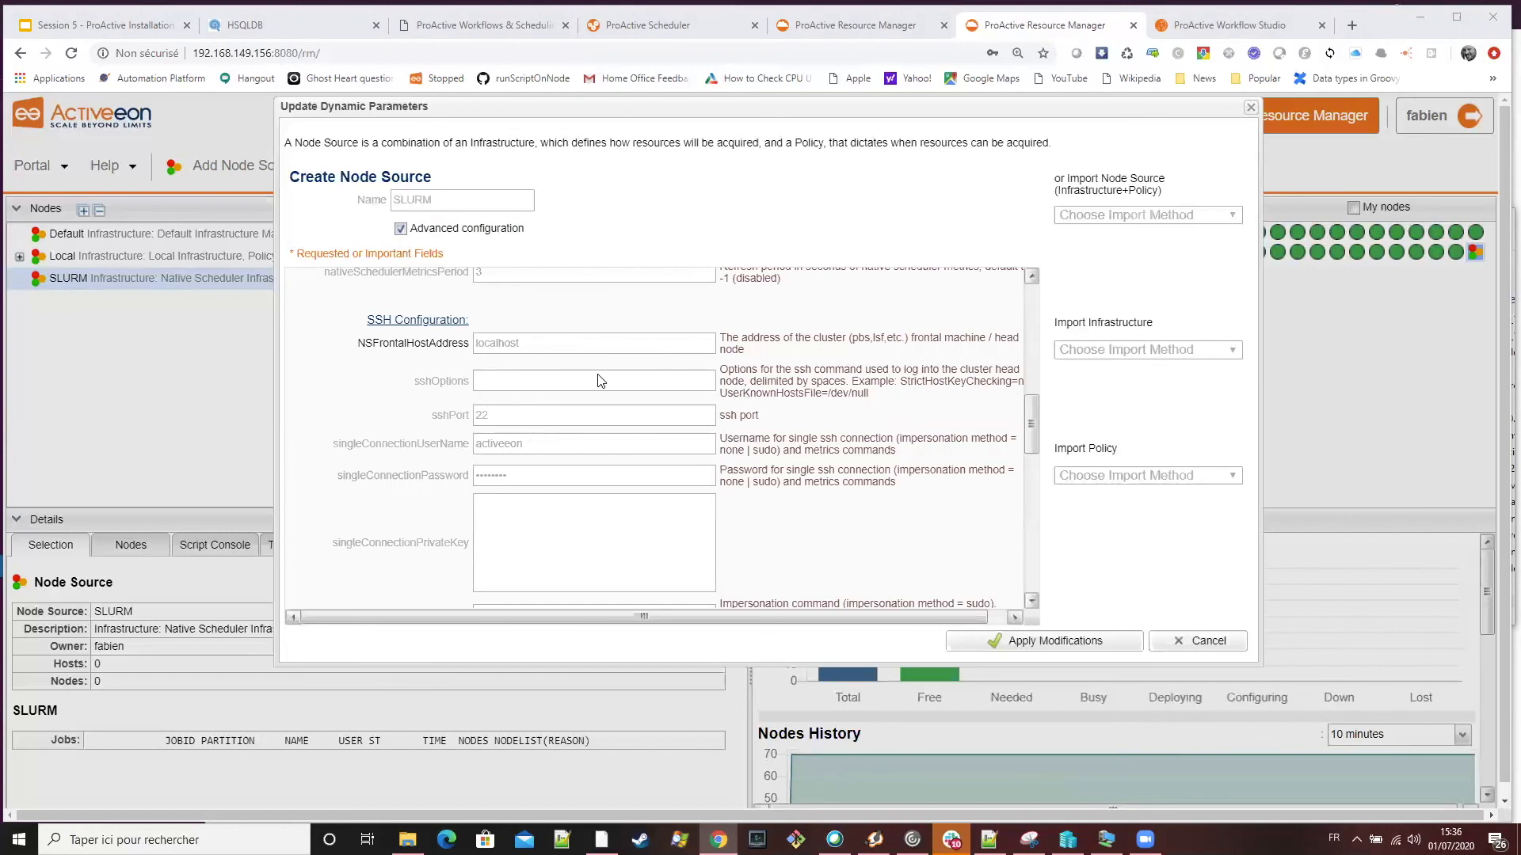
{"action": "scroll", "coordinate": [571, 378], "scroll_direction": "down", "scroll_amount": 1}
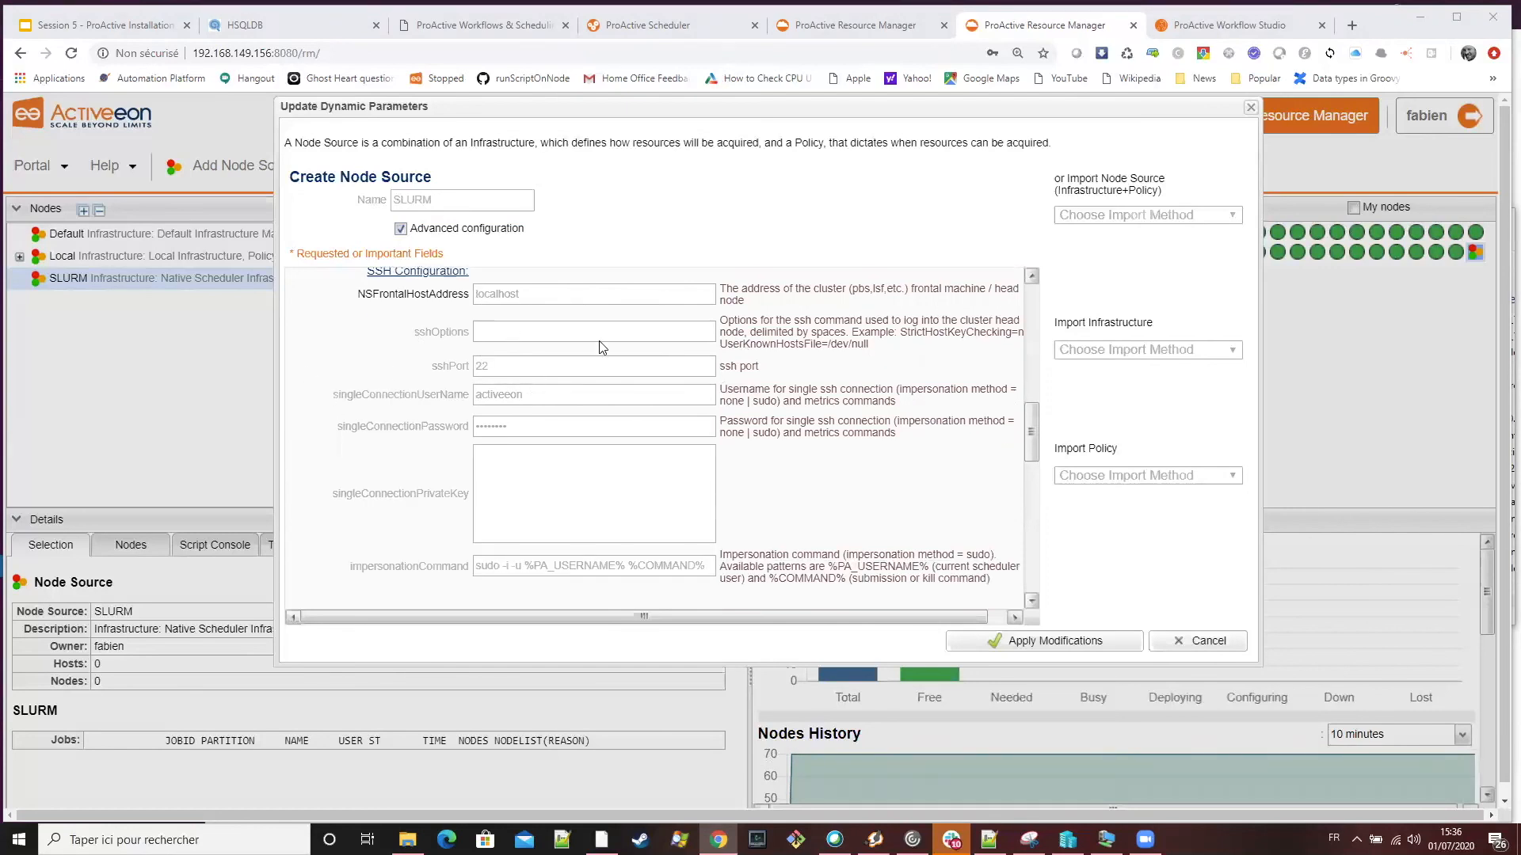
{"action": "scroll", "coordinate": [931, 447], "scroll_direction": "down", "scroll_amount": 4}
{"action": "scroll", "coordinate": [932, 452], "scroll_direction": "down", "scroll_amount": 5}
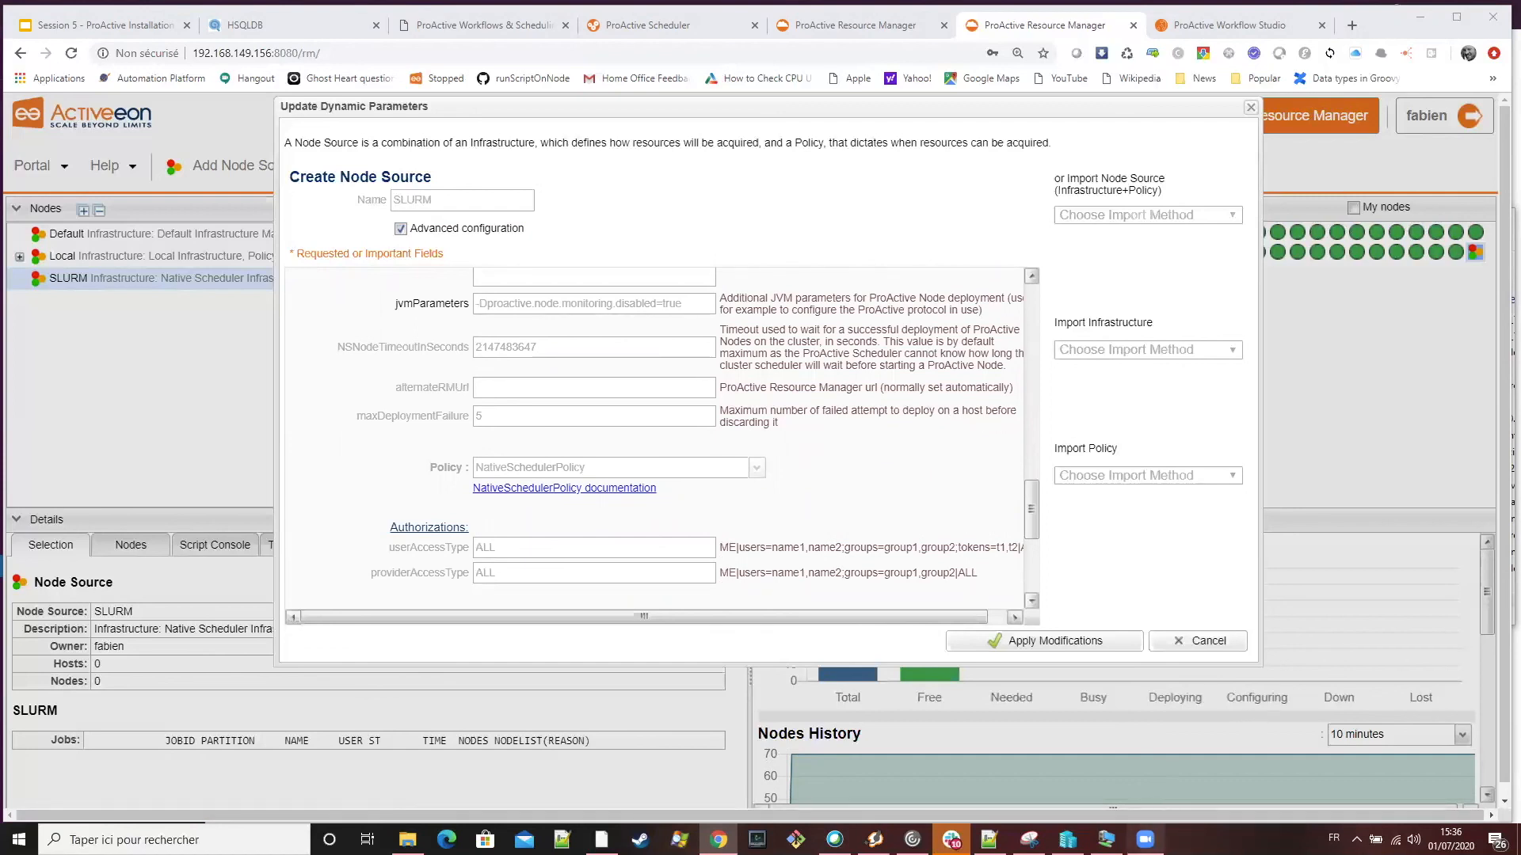
{"action": "left_click_drag", "start_coordinate": [757, 110], "coordinate": [654, 240]}
{"action": "left_click", "coordinate": [986, 773]}
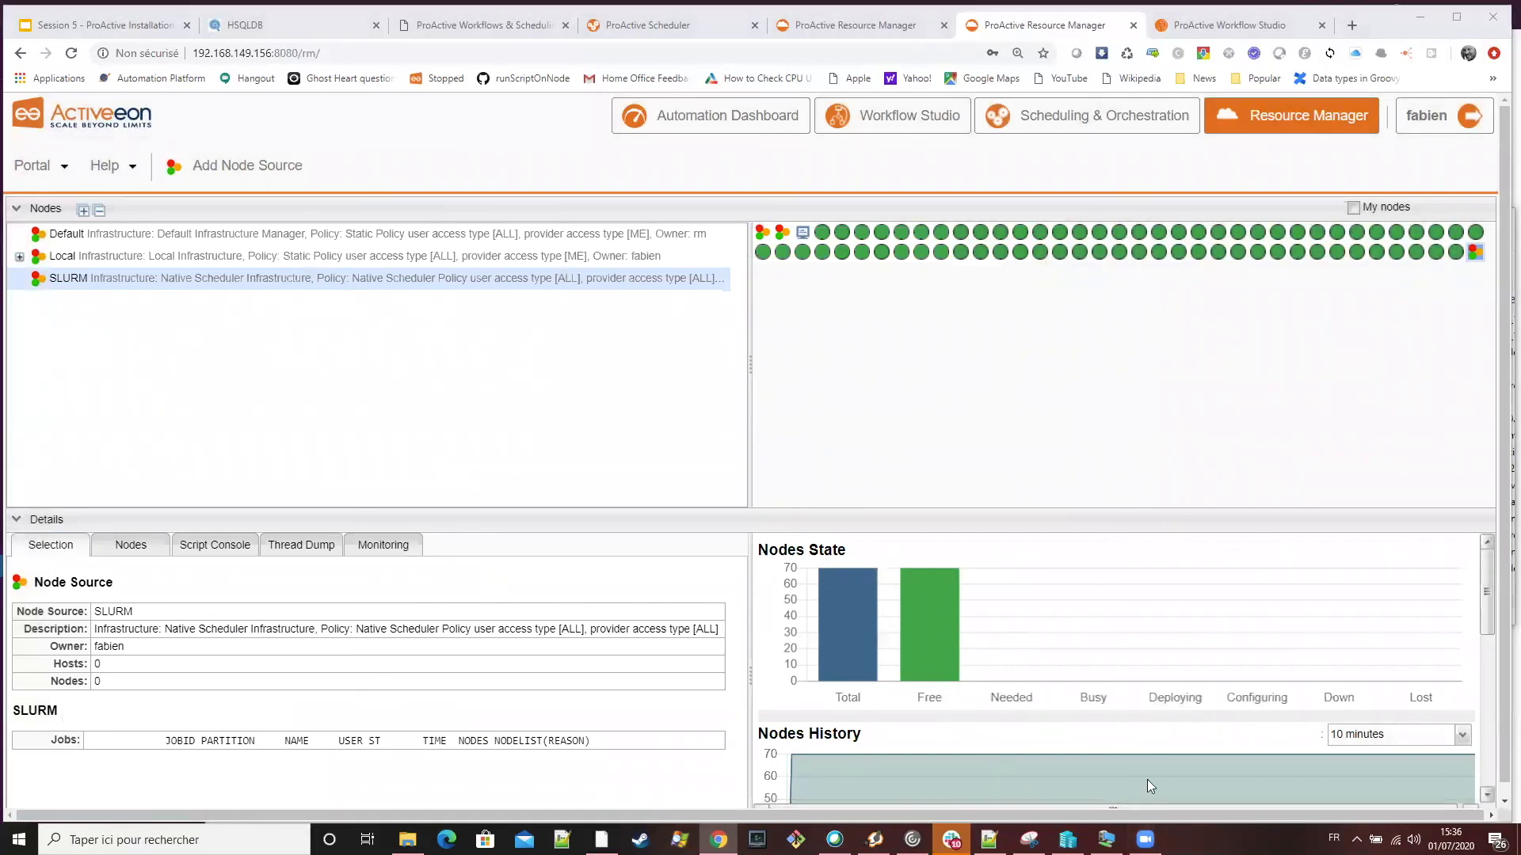
{"action": "right_click", "coordinate": [1146, 840]}
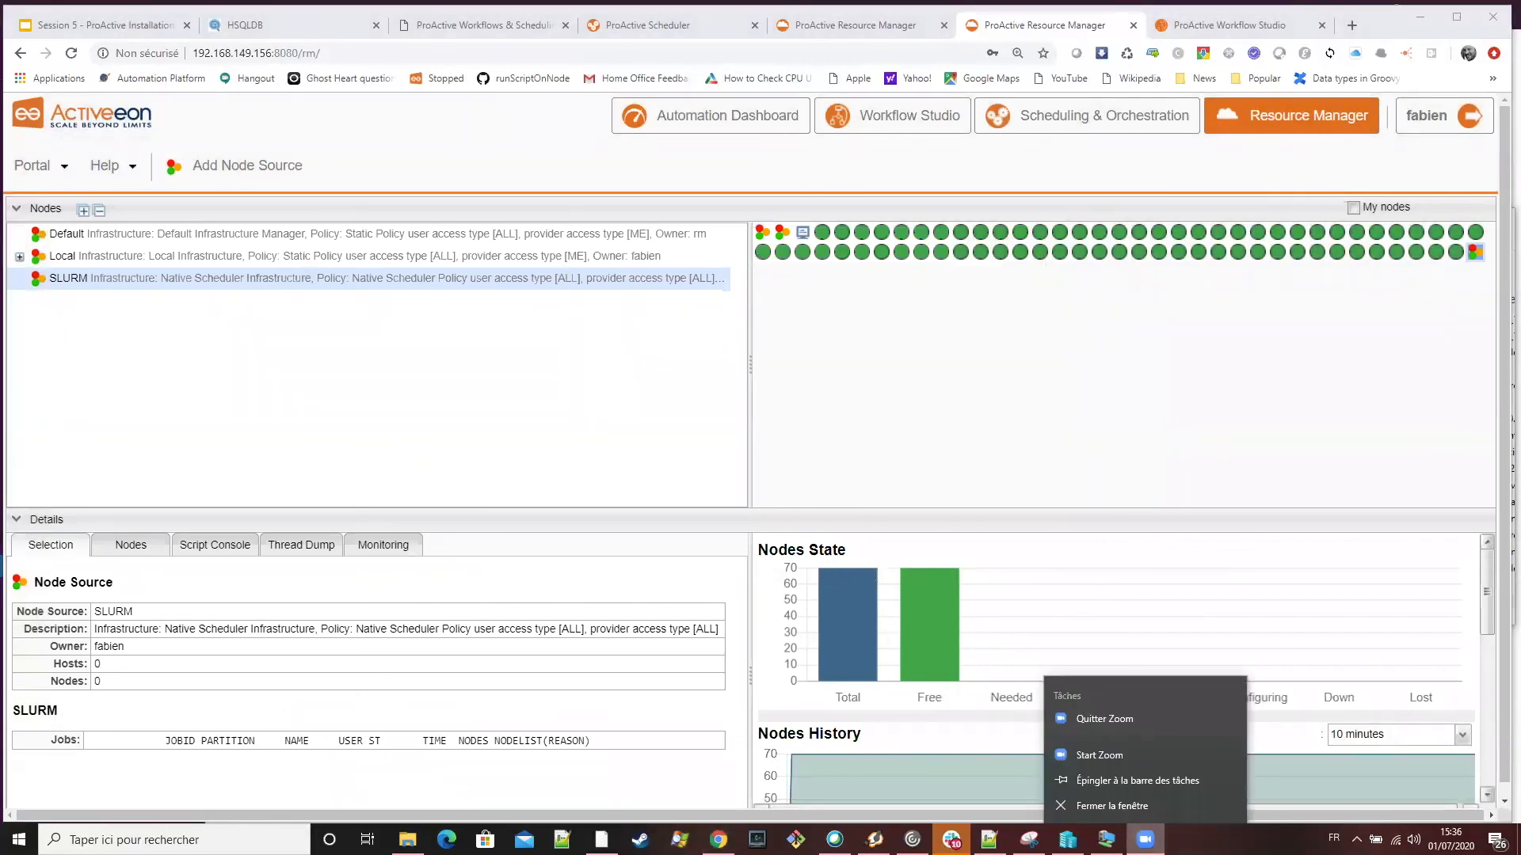
{"action": "left_click", "coordinate": [1129, 131]}
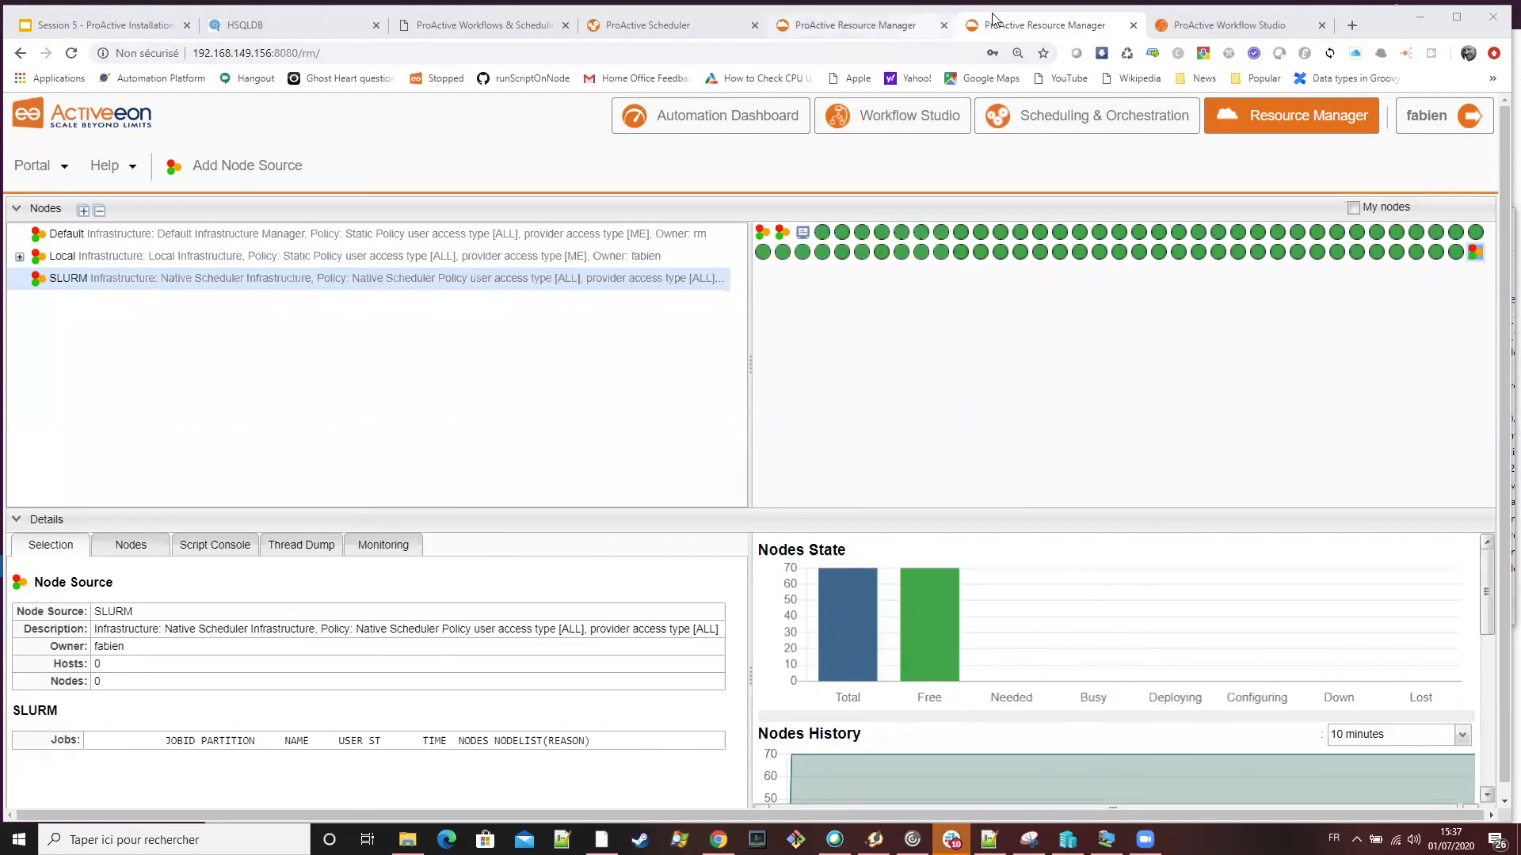
Return to the Script_Bash workflow in Workflow Studio and open the implementation of Linux_Bash_Task
{"action": "left_click", "coordinate": [1263, 31]}
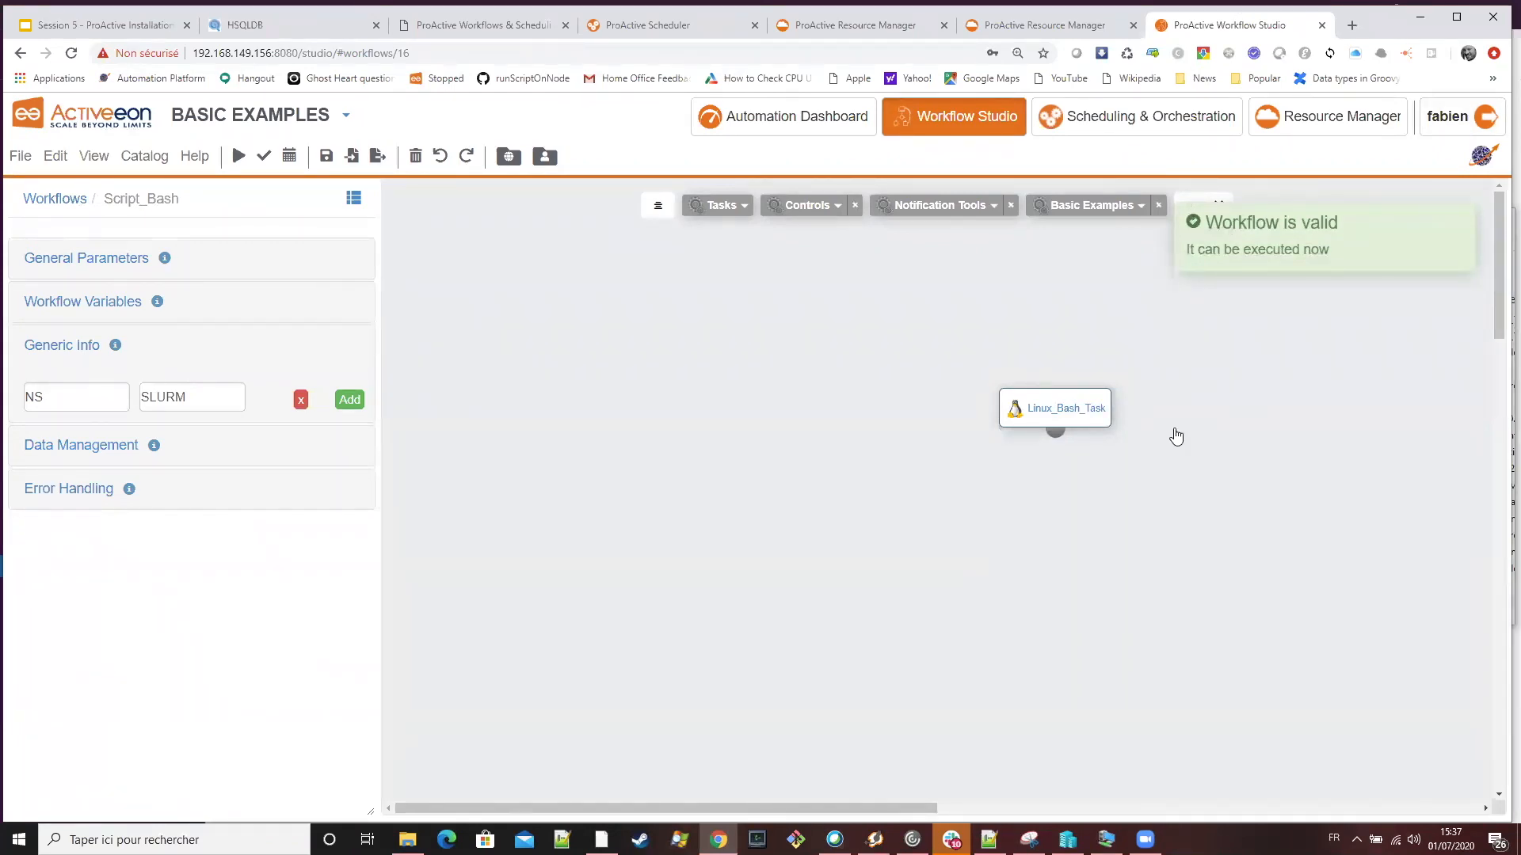
{"action": "left_click", "coordinate": [1057, 409]}
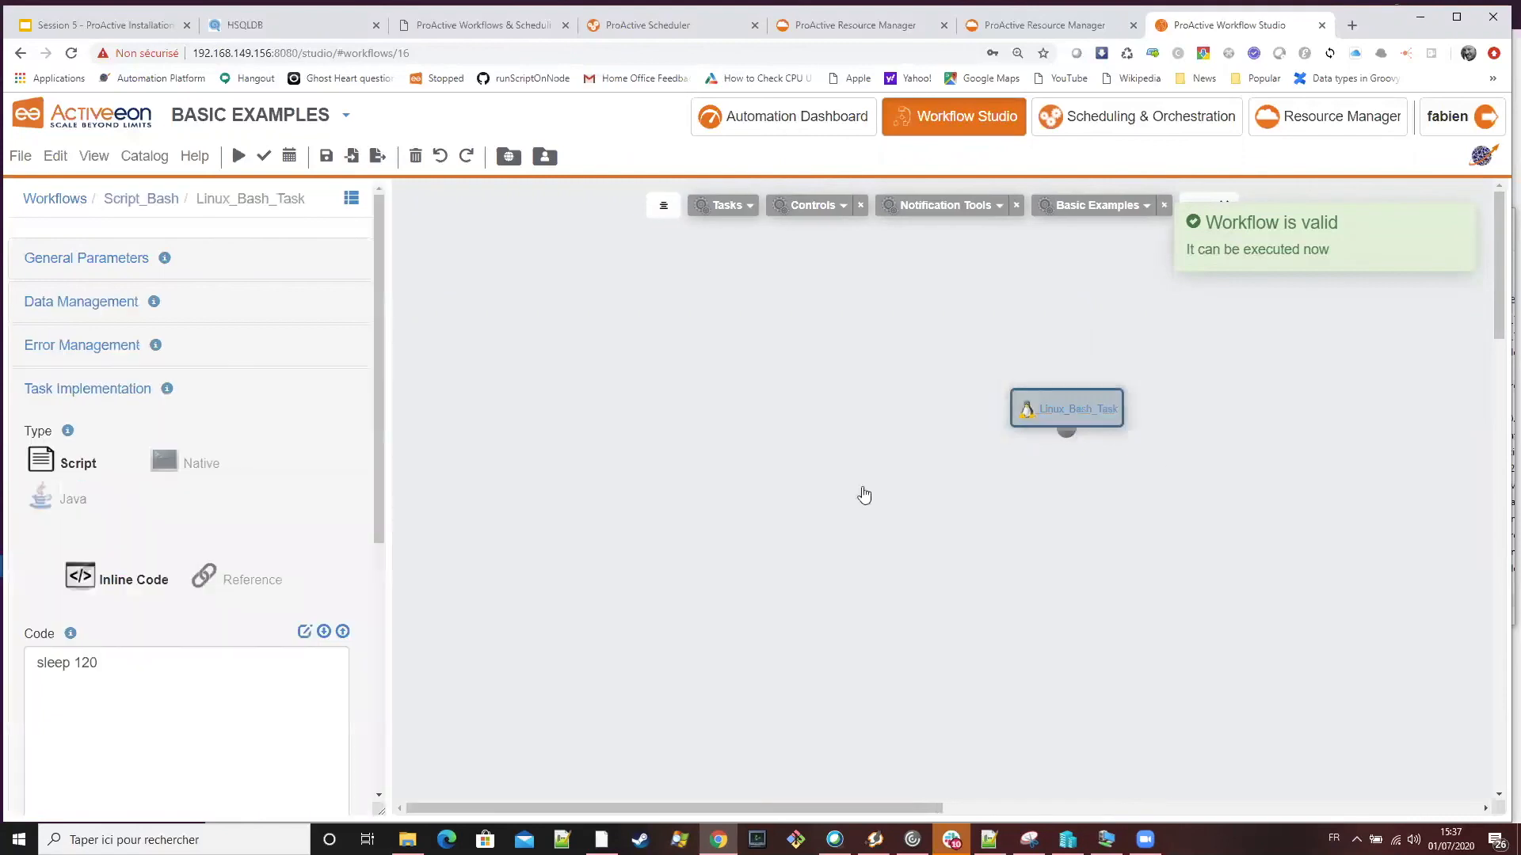
Close the stale virtual-machine Scheduler page and open Scheduling & Orchestration from Workflow Studio to show the executions list
{"action": "scroll", "coordinate": [299, 367], "scroll_direction": "down", "scroll_amount": 6}
{"action": "scroll", "coordinate": [285, 361], "scroll_direction": "up", "scroll_amount": 6}
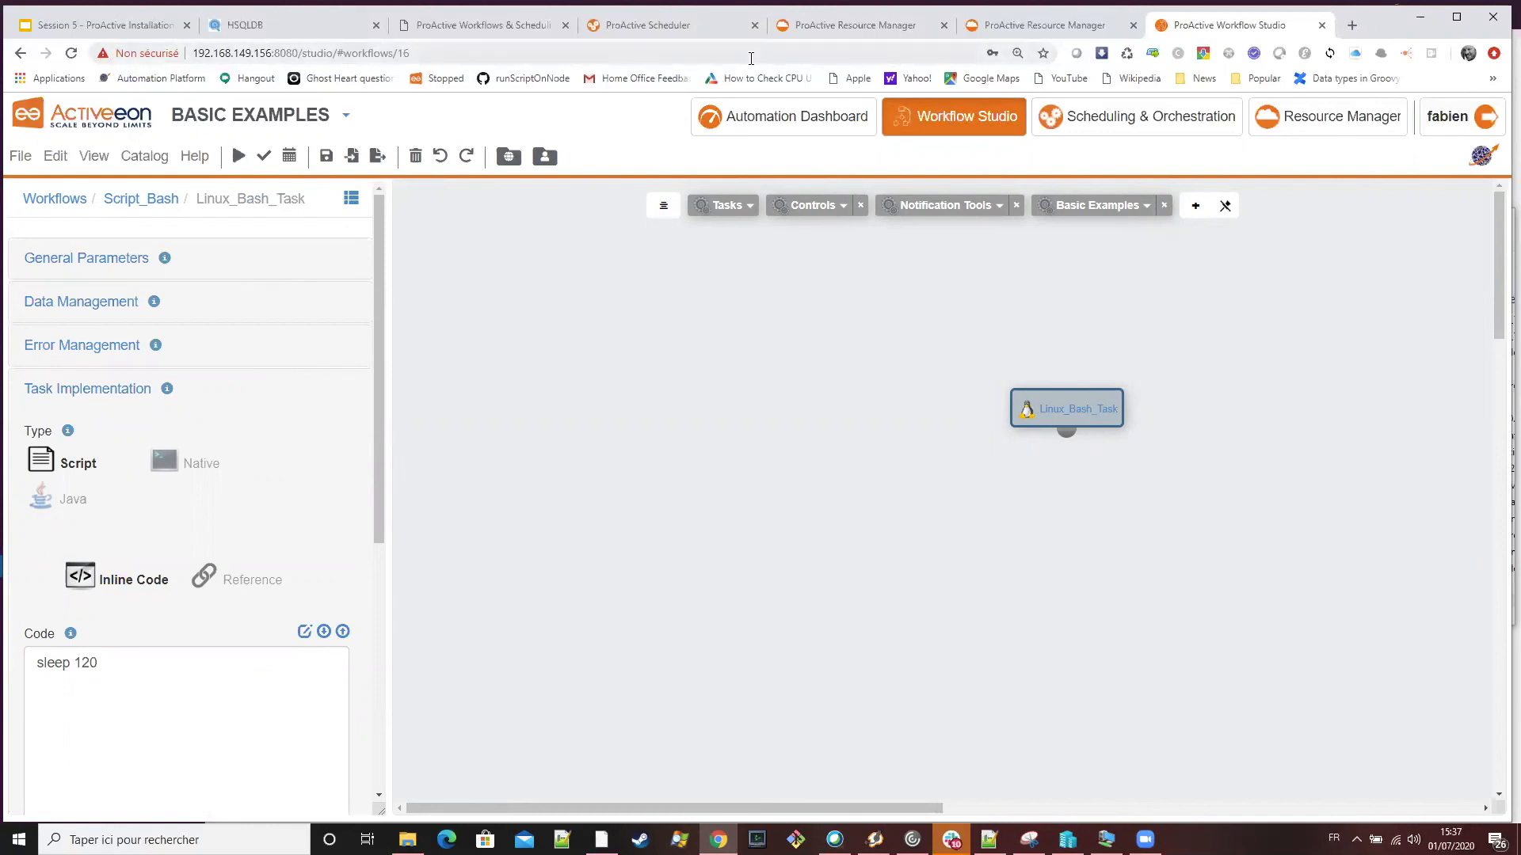
{"action": "left_click", "coordinate": [686, 26]}
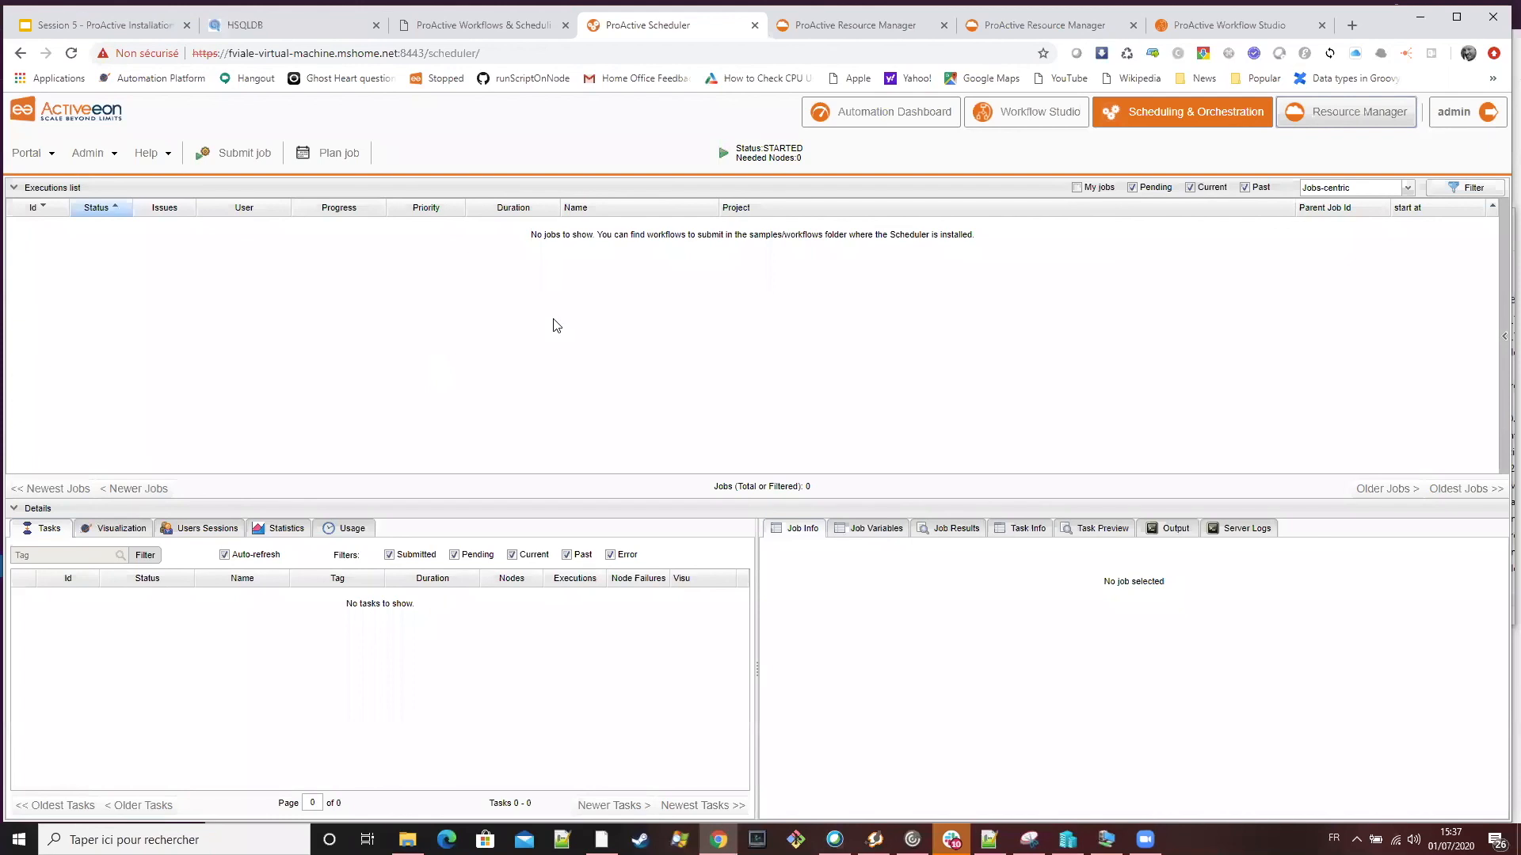
{"action": "left_click", "coordinate": [756, 26]}
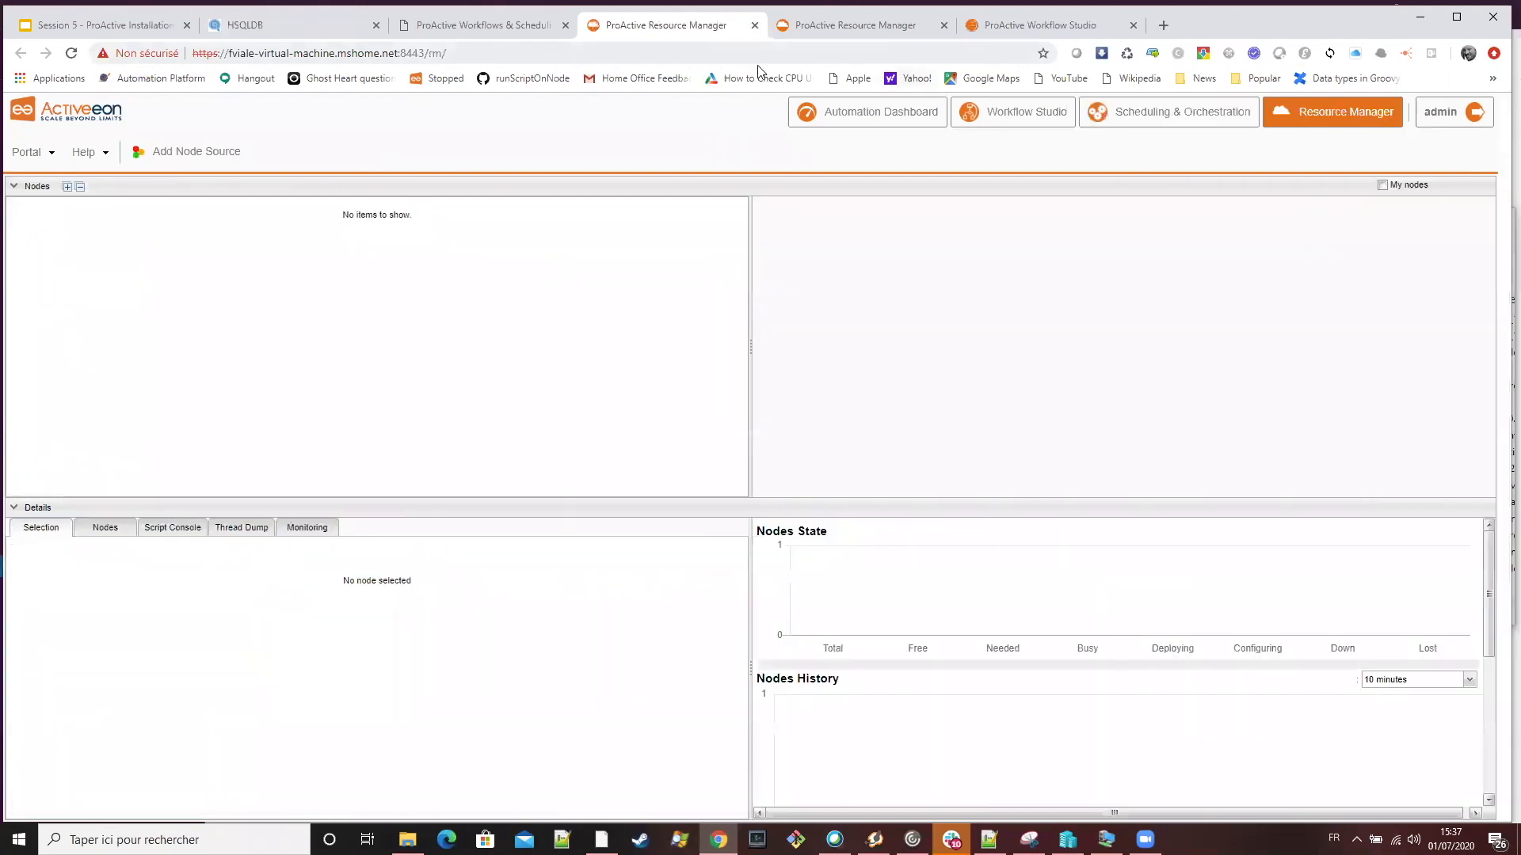
{"action": "left_click", "coordinate": [1031, 30]}
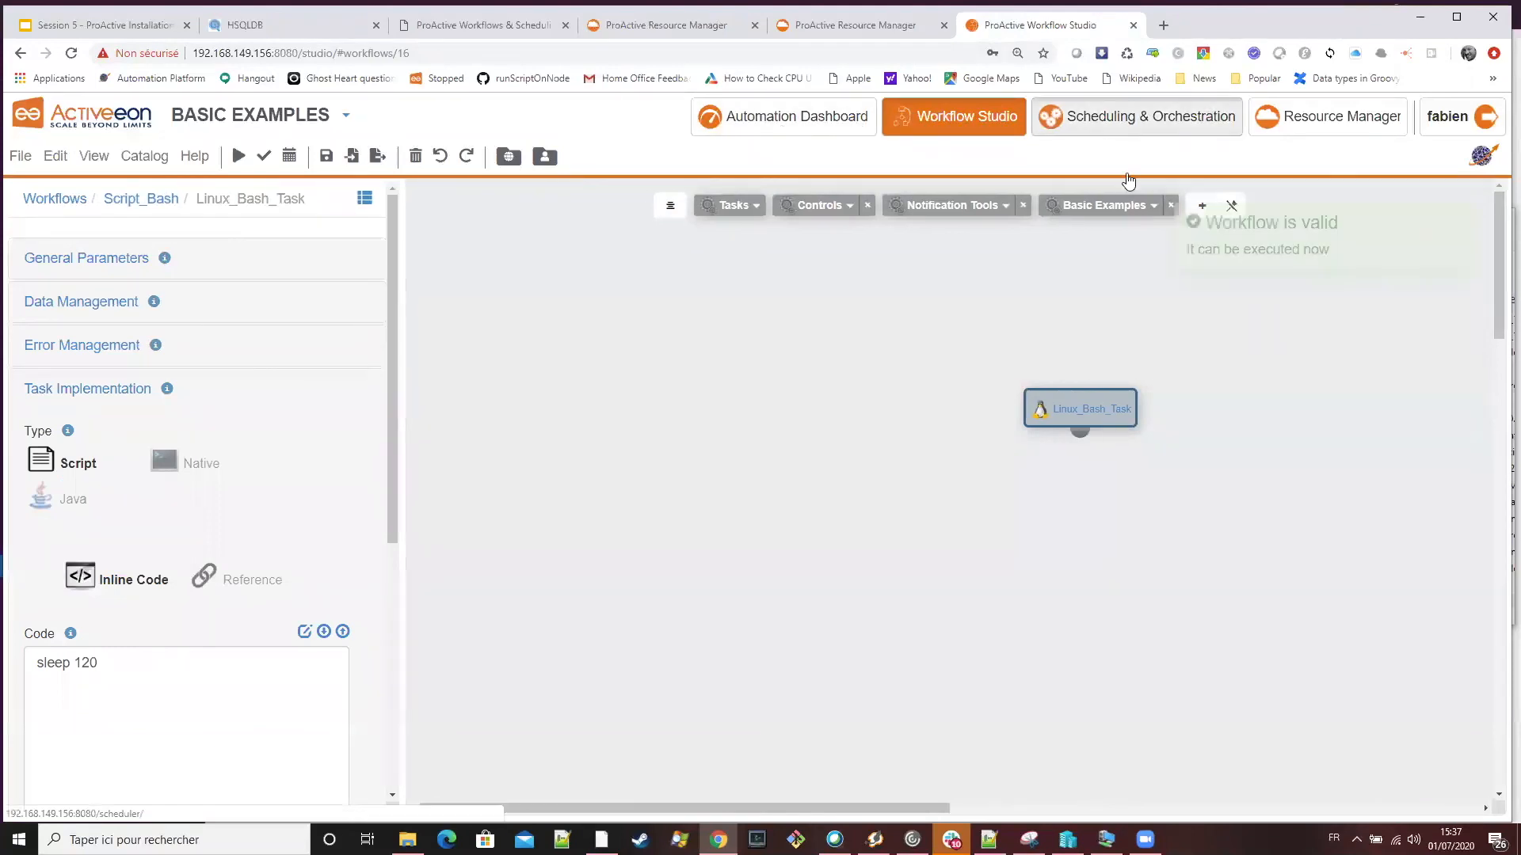
{"action": "left_click", "coordinate": [1144, 133]}
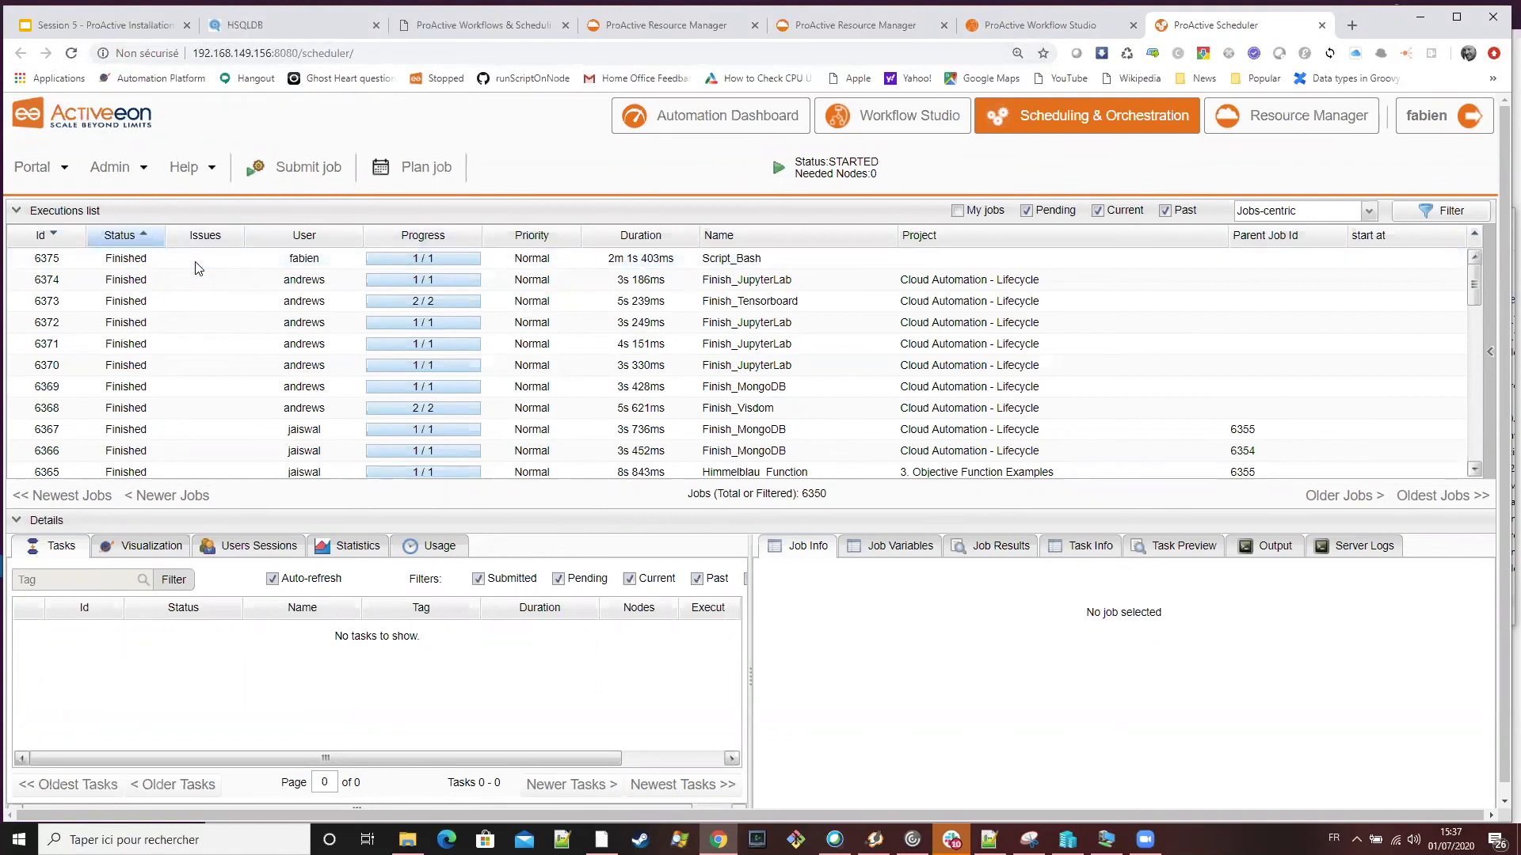
Check the SLURM node source's jobs and nodes in the Resource Manager and compare with the Scheduler's executions list
{"action": "left_click", "coordinate": [833, 30]}
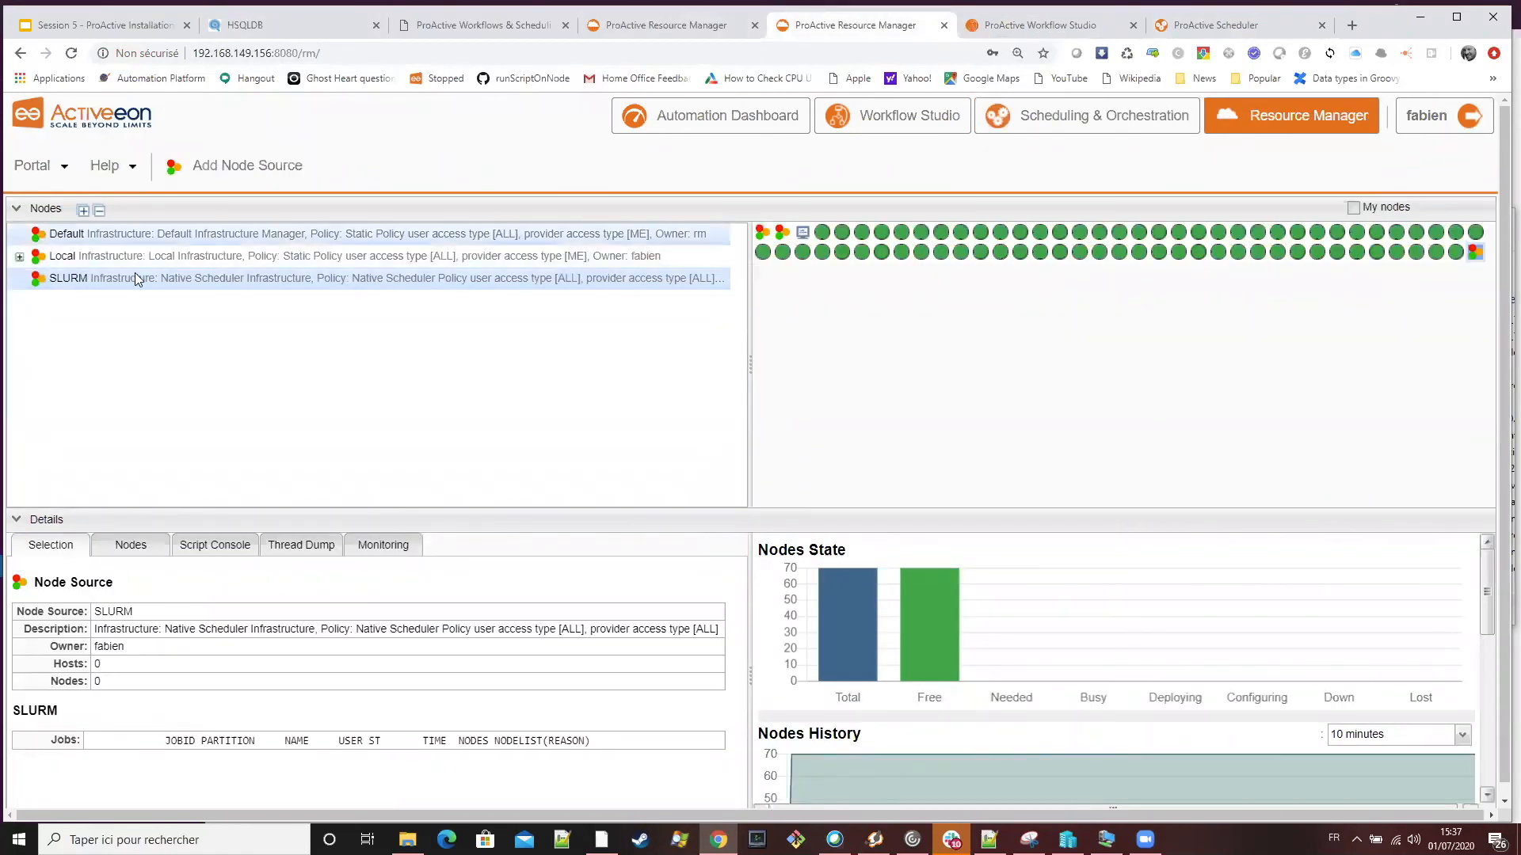
{"action": "left_click", "coordinate": [1082, 29]}
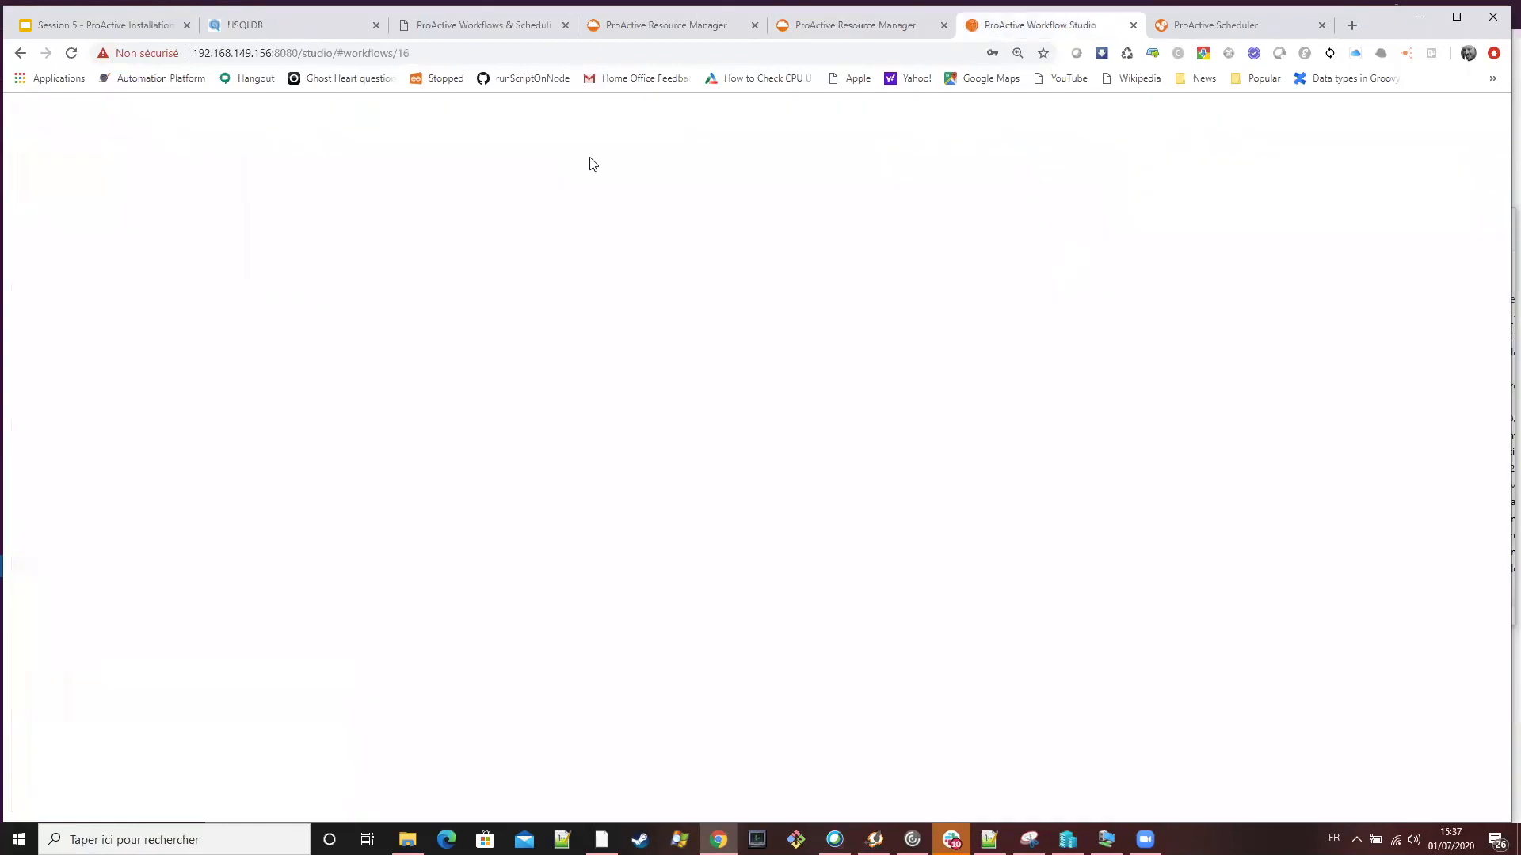
{"action": "left_click", "coordinate": [1205, 31]}
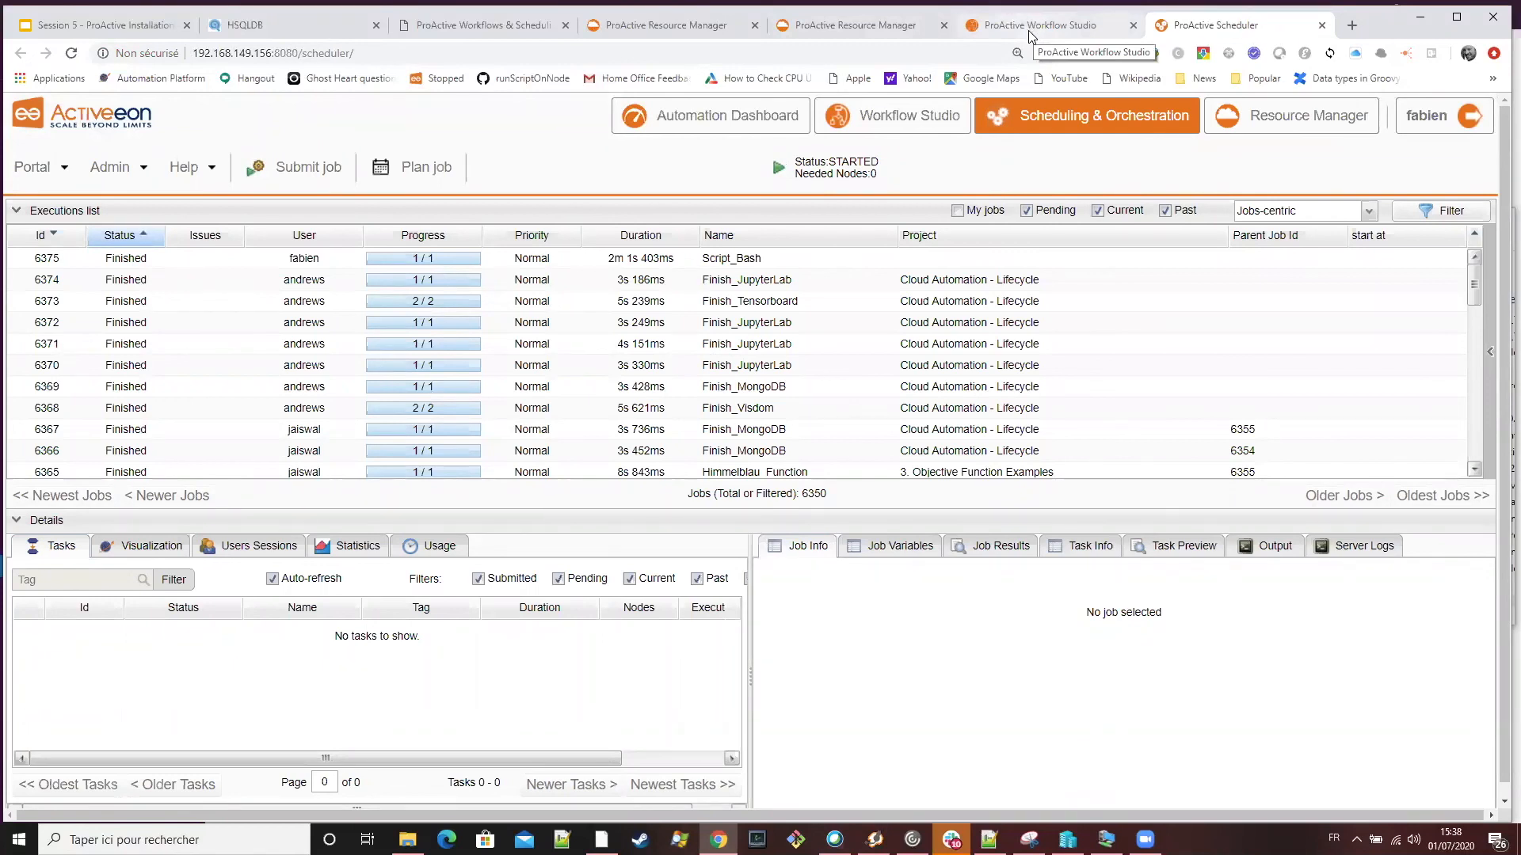
{"action": "left_click", "coordinate": [860, 33]}
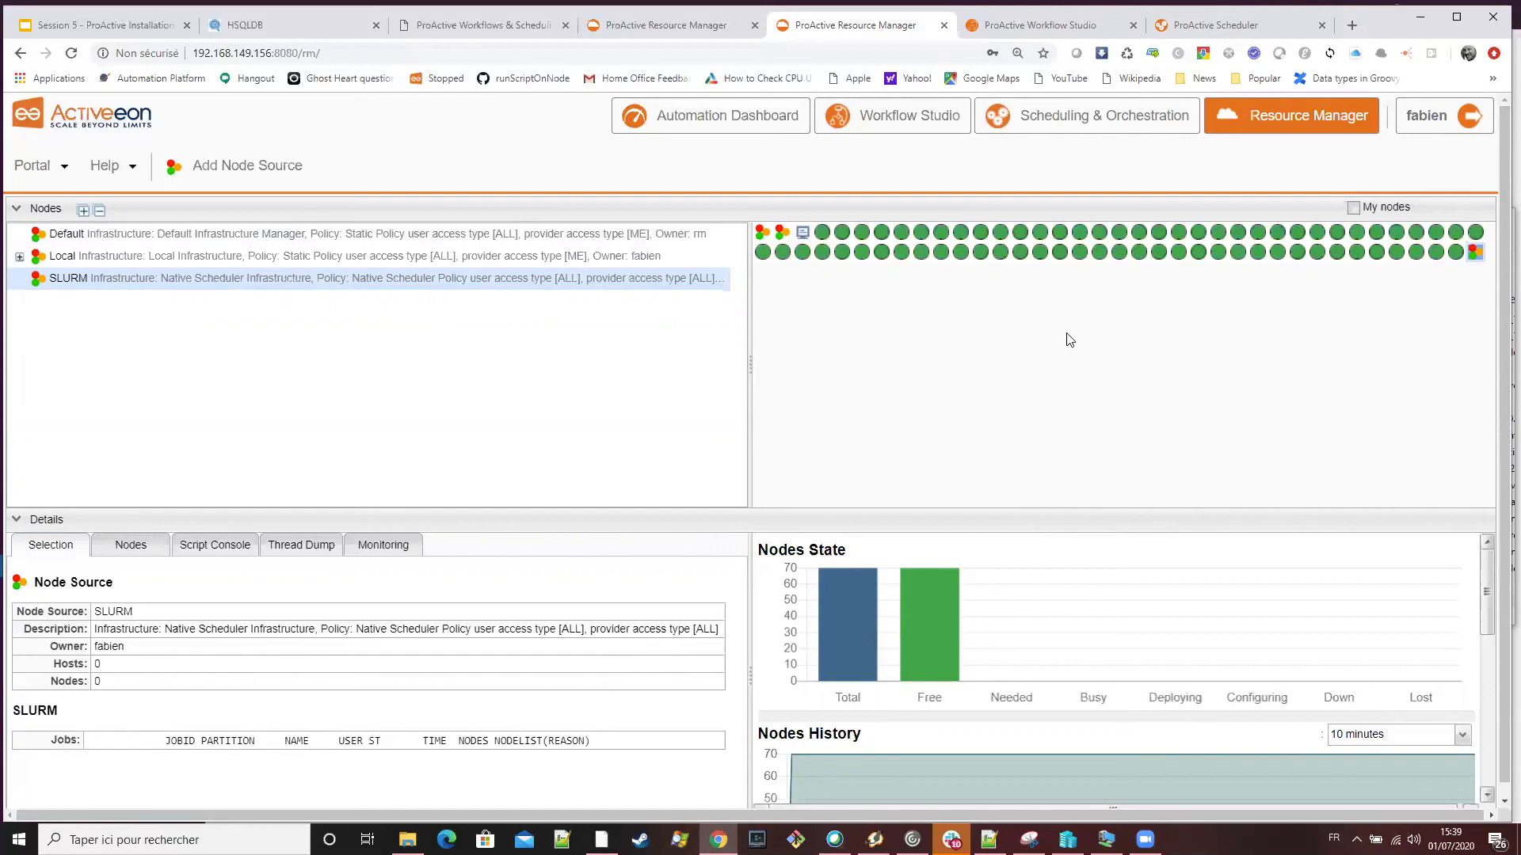
Show the ProActive Protocols Configuration slide and highlight the SCHEDULER_HOME/config/network/server.ini path and its server file name
{"action": "mouse_move", "coordinate": [1125, 257]}
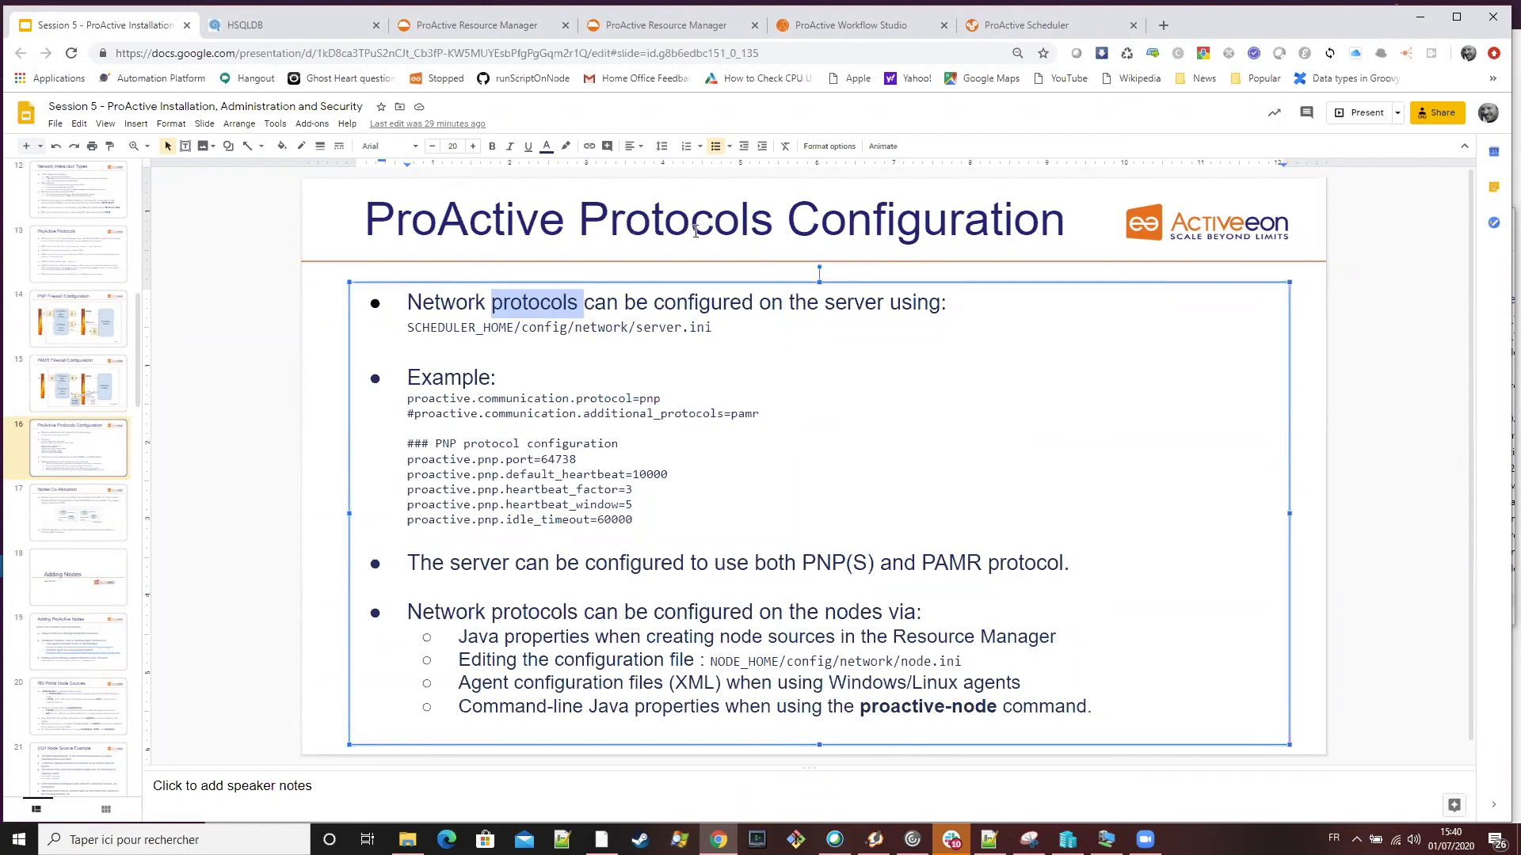
{"action": "left_click", "coordinate": [577, 328]}
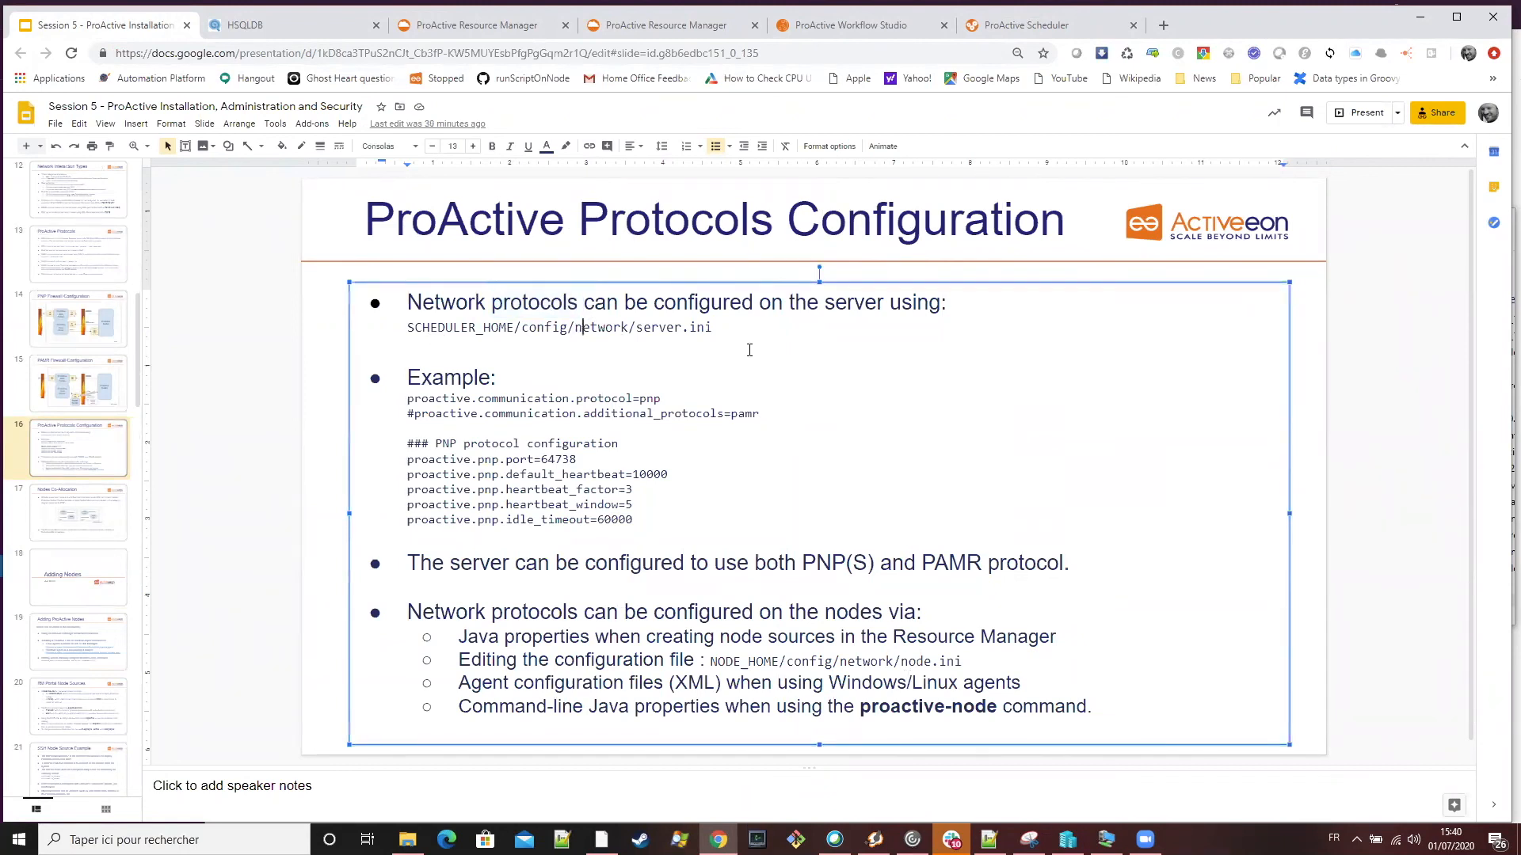
{"action": "left_click_drag", "start_coordinate": [740, 327], "coordinate": [407, 328]}
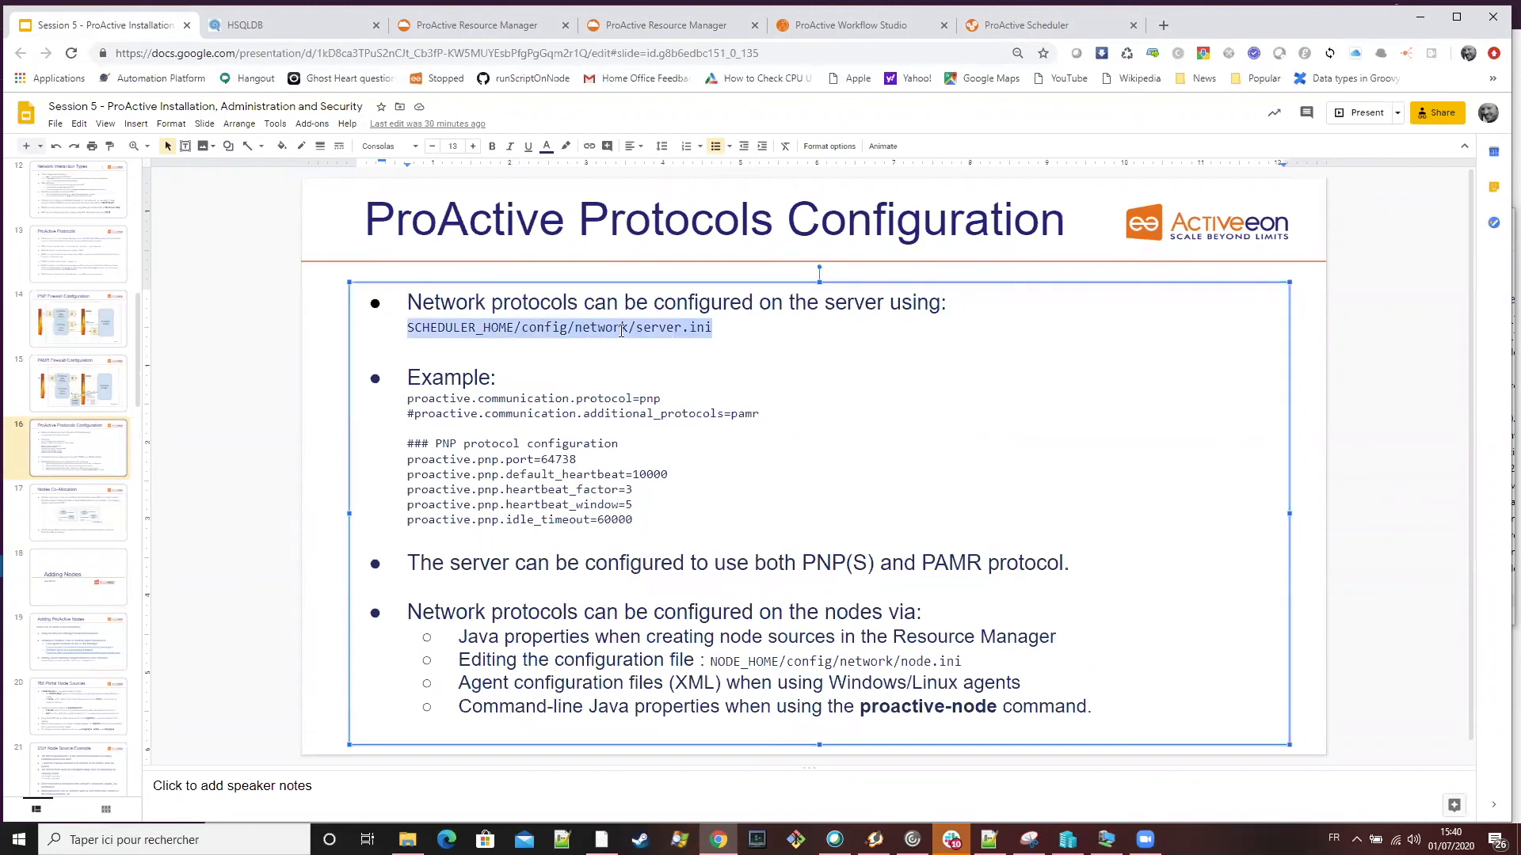
{"action": "double_click", "coordinate": [657, 328]}
{"action": "triple_click", "coordinate": [670, 327]}
{"action": "double_click", "coordinate": [669, 326]}
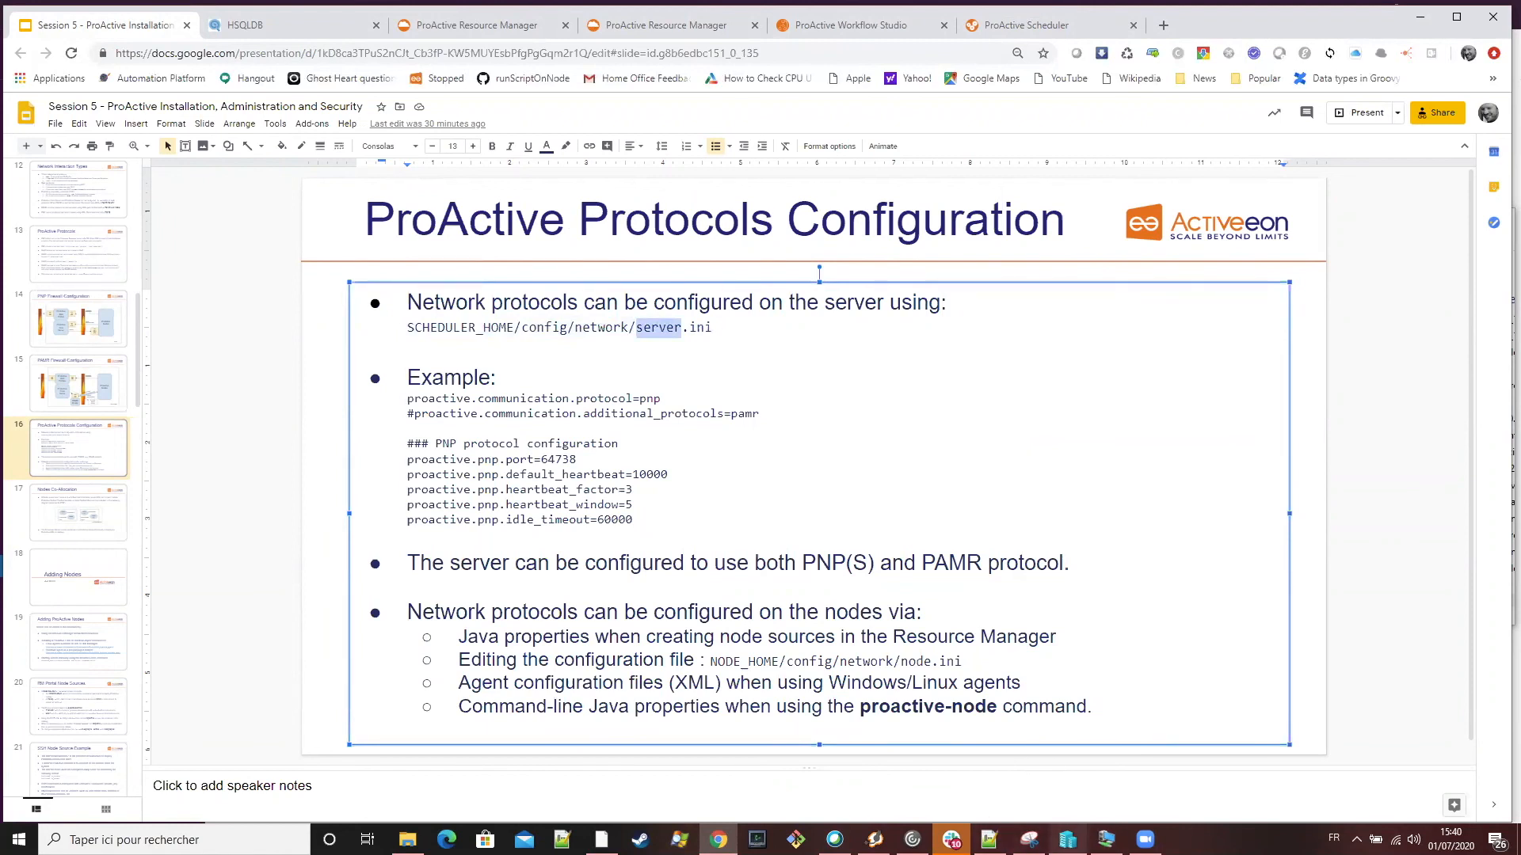
Switch to the Ubuntu virtual machine and unlock its session with the account password
{"action": "left_click", "coordinate": [1106, 839]}
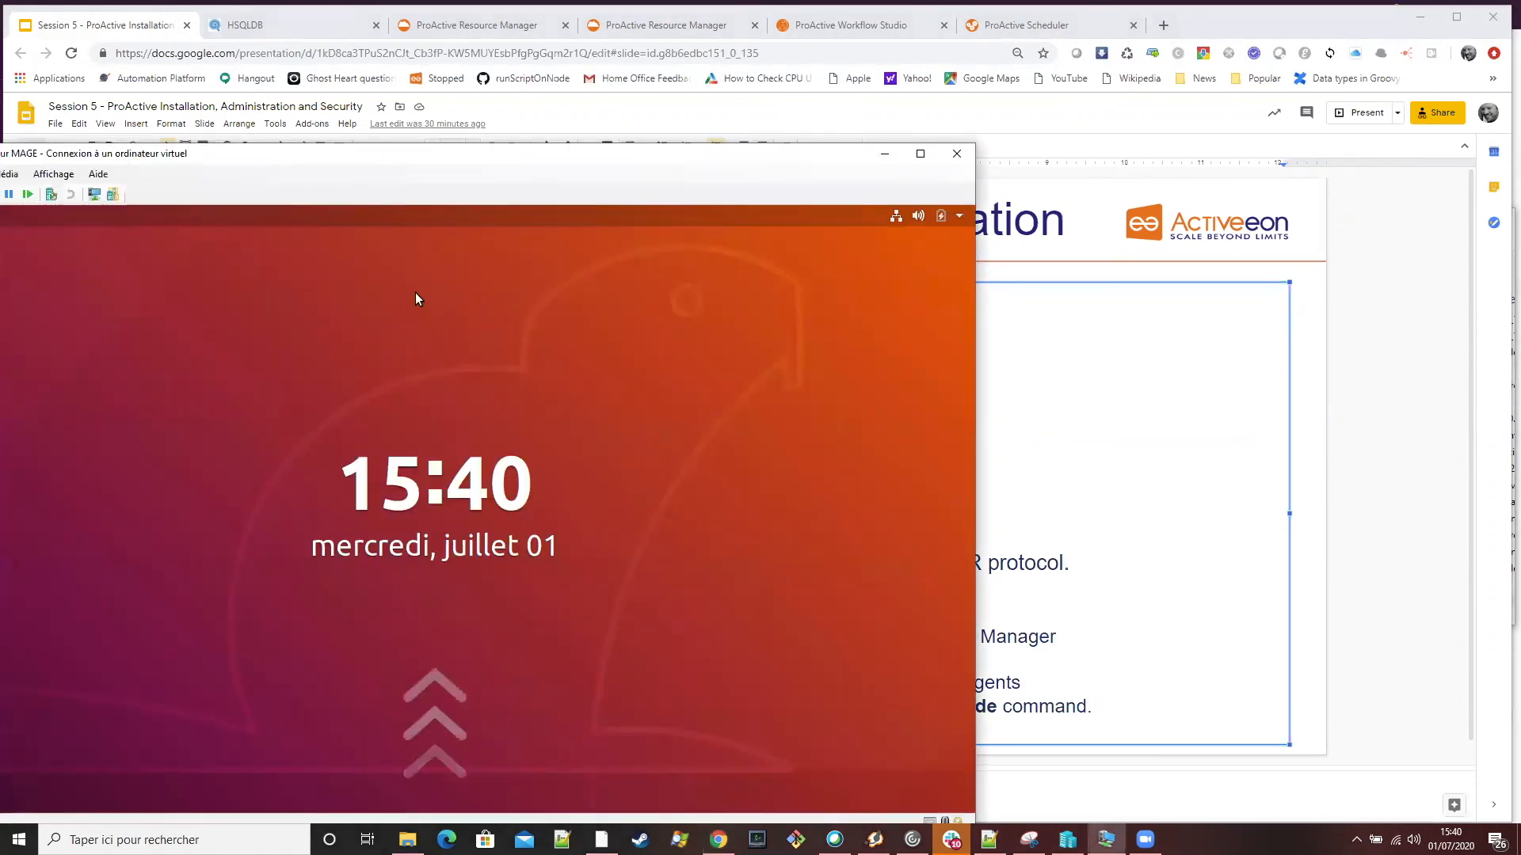
{"action": "left_click", "coordinate": [415, 306]}
{"action": "type", "text": "********"}
{"action": "key", "text": "Return"}
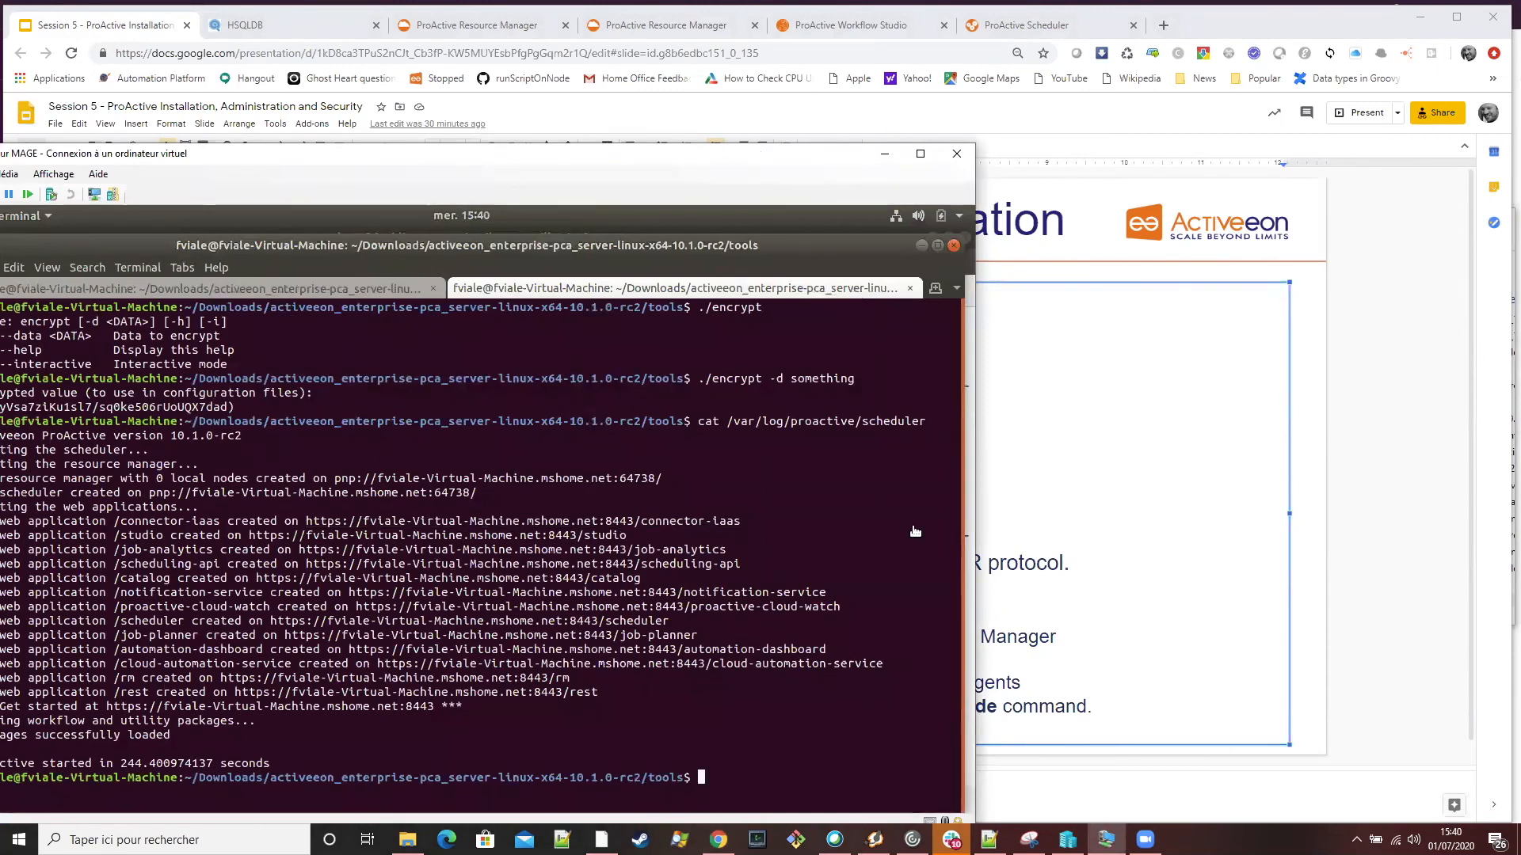
Change to /opt/proactive/default, list its contents and try to enter the config directory
{"action": "type", "text": "cd .."}
{"action": "key", "text": "Return"}
{"action": "type", "text": "cd /opt/proactive/default"}
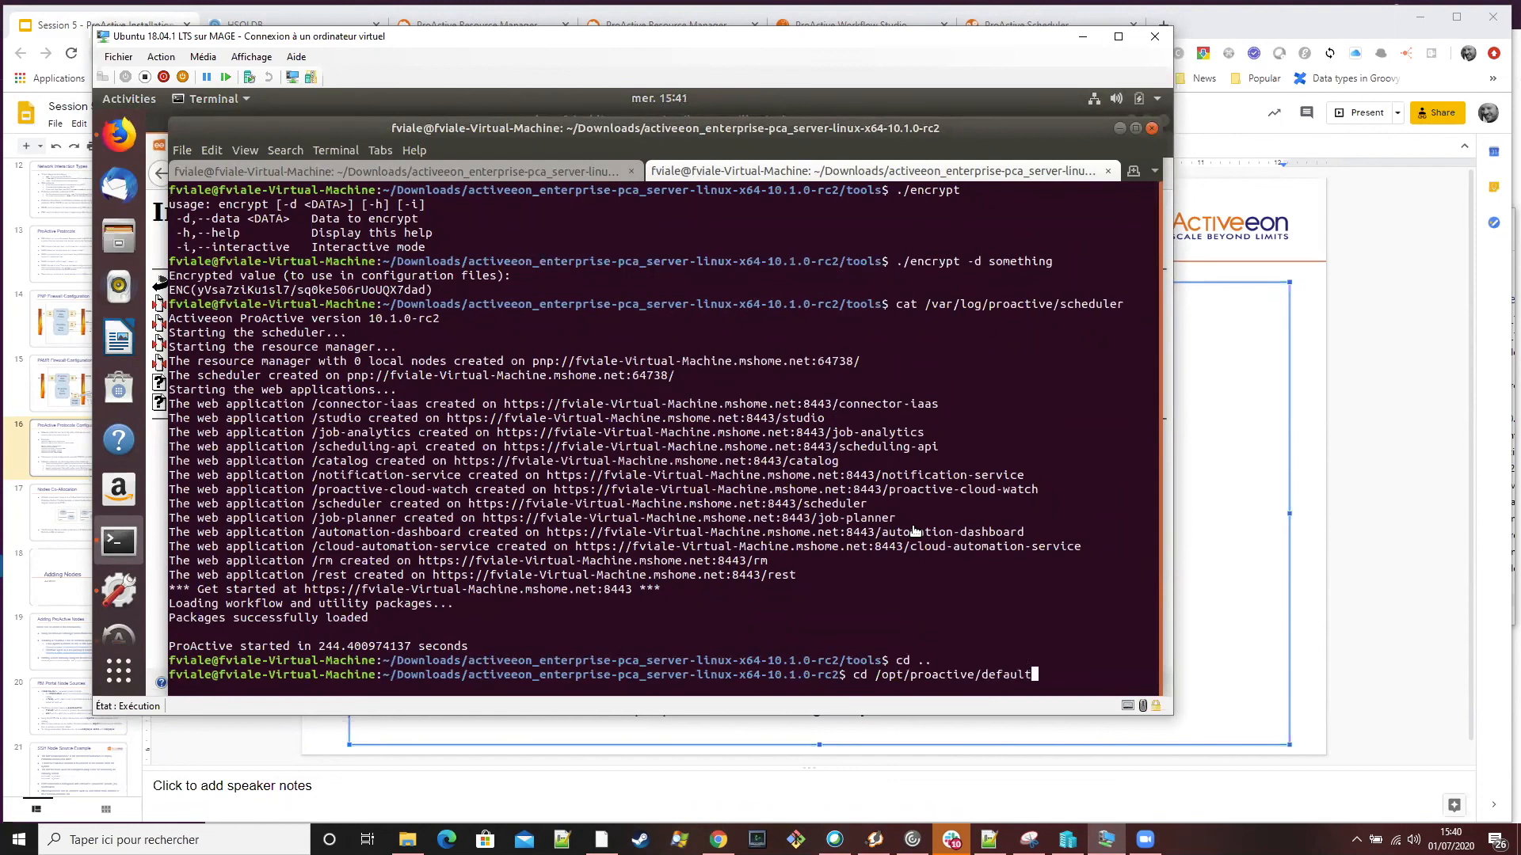
{"action": "key", "text": "Return"}
{"action": "type", "text": "ls"}
{"action": "key", "text": "Return"}
{"action": "type", "text": "cd config/"}
{"action": "key", "text": "Return"}
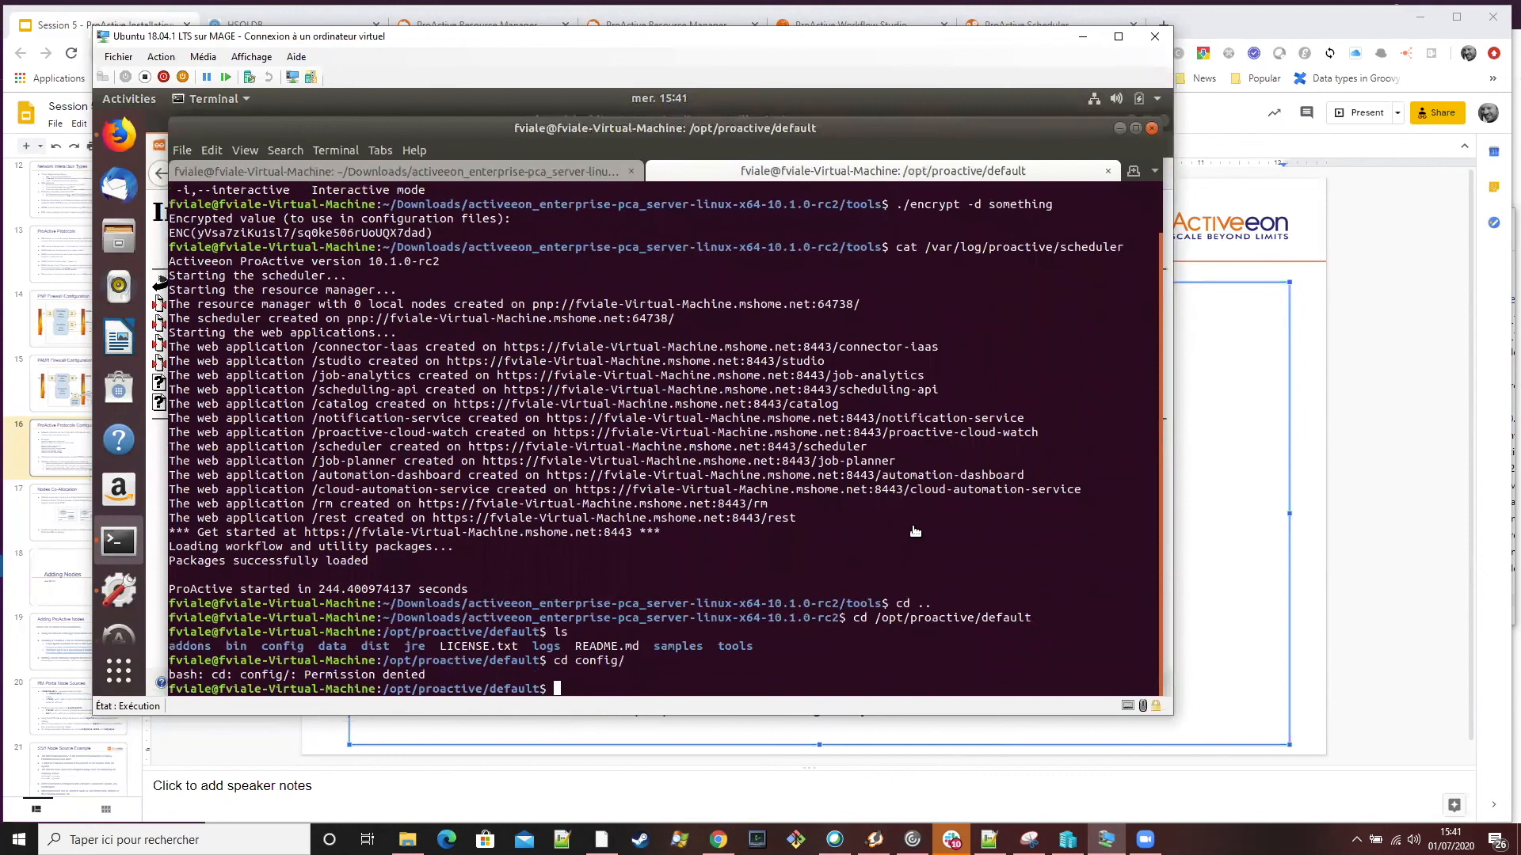
Open a root login shell with sudo su -, authenticating with the account password
{"action": "type", "text": "sudo su -"}
{"action": "key", "text": "Return"}
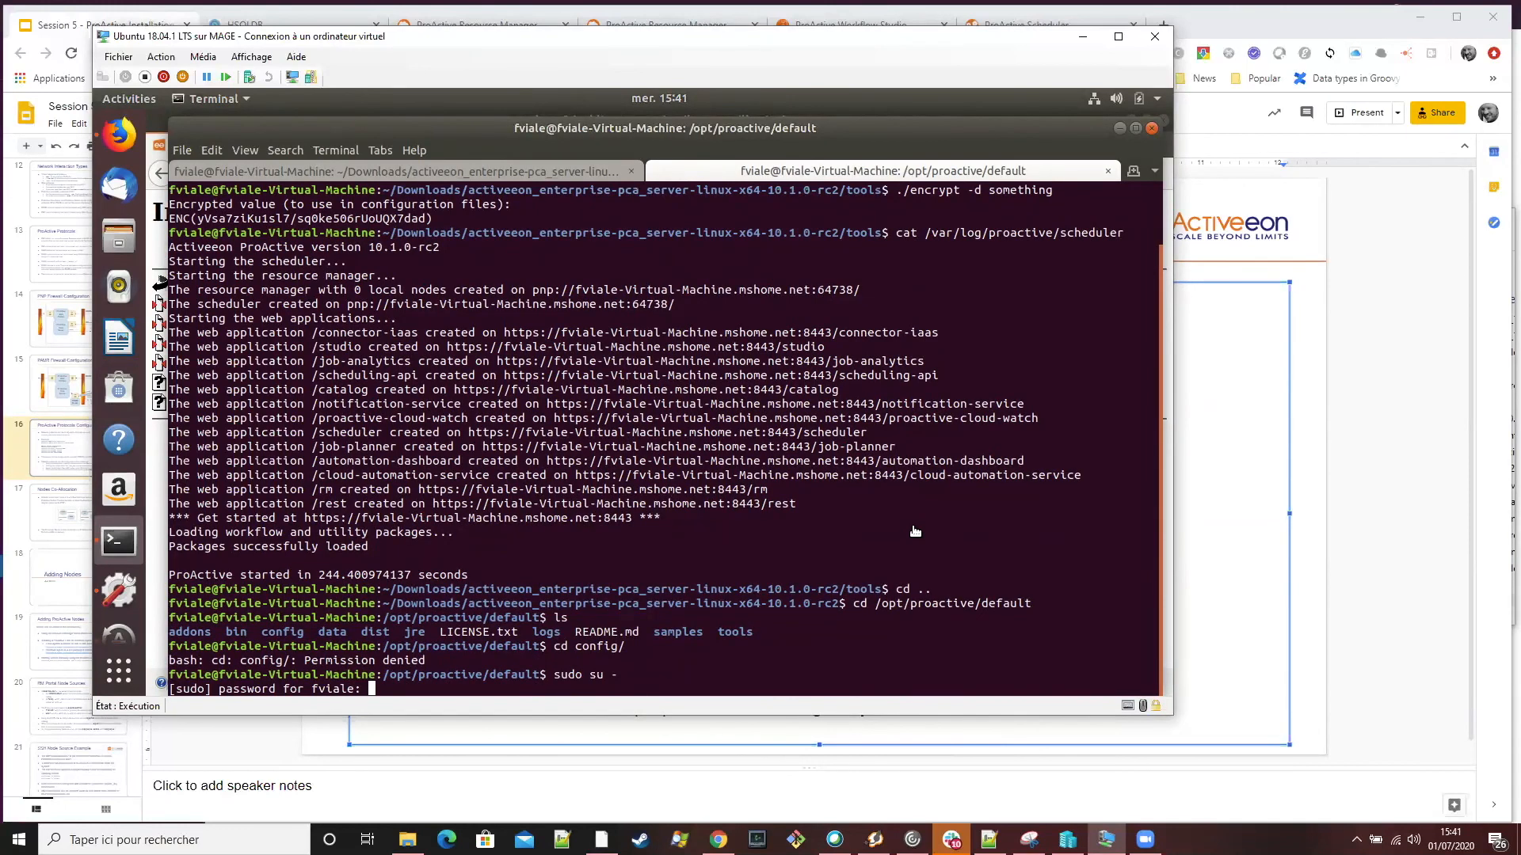
{"action": "key", "text": "Return"}
Change to /opt/proactive/default in the root shell and list its contents
{"action": "type", "text": "cd /opt/proactive/d"}
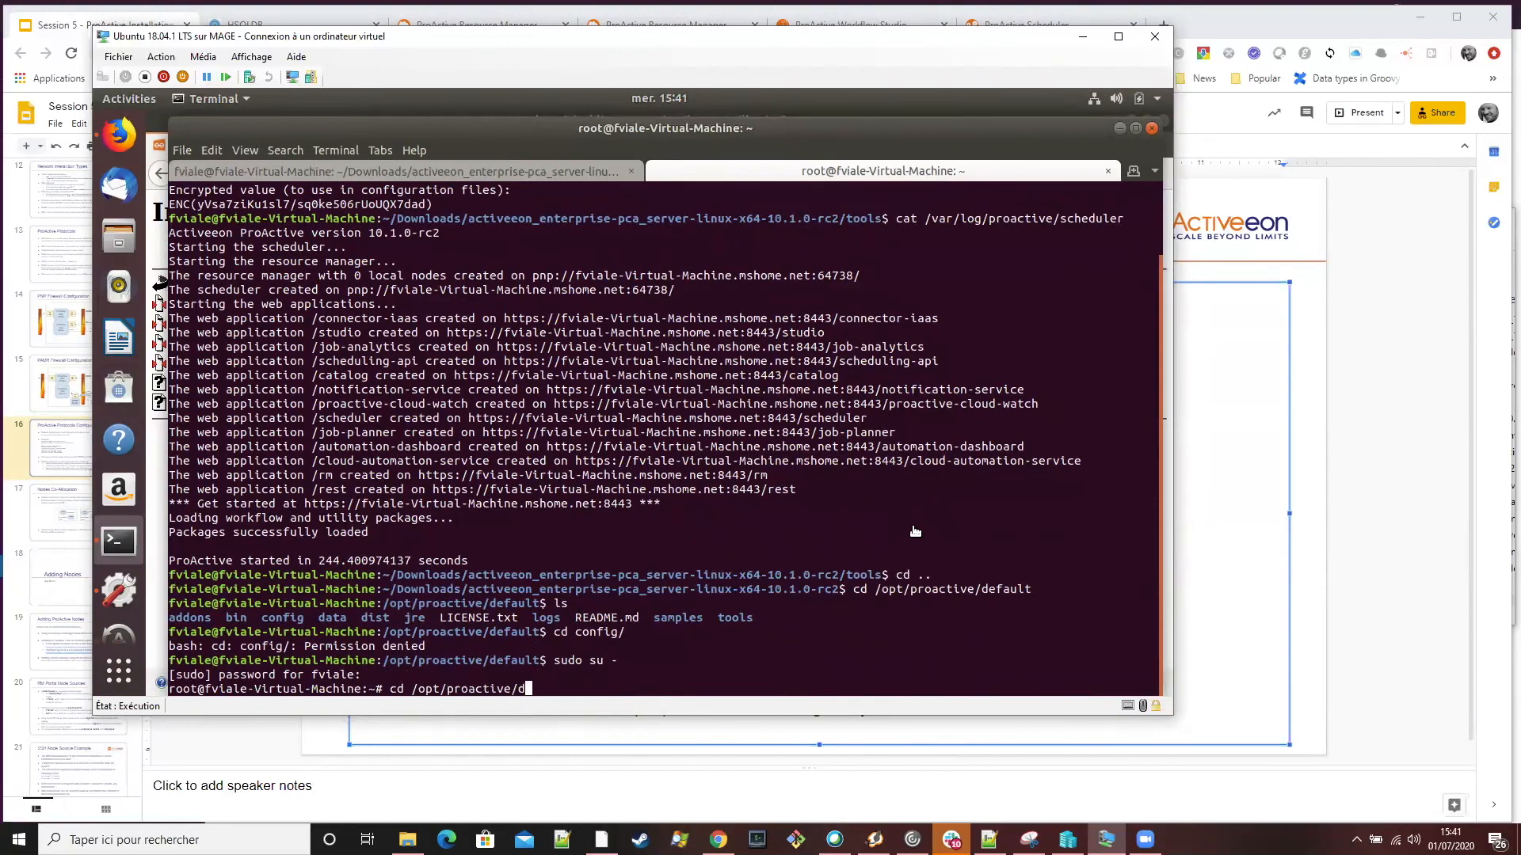
{"action": "type", "text": "efault"}
{"action": "key", "text": "Return"}
{"action": "type", "text": "ls"}
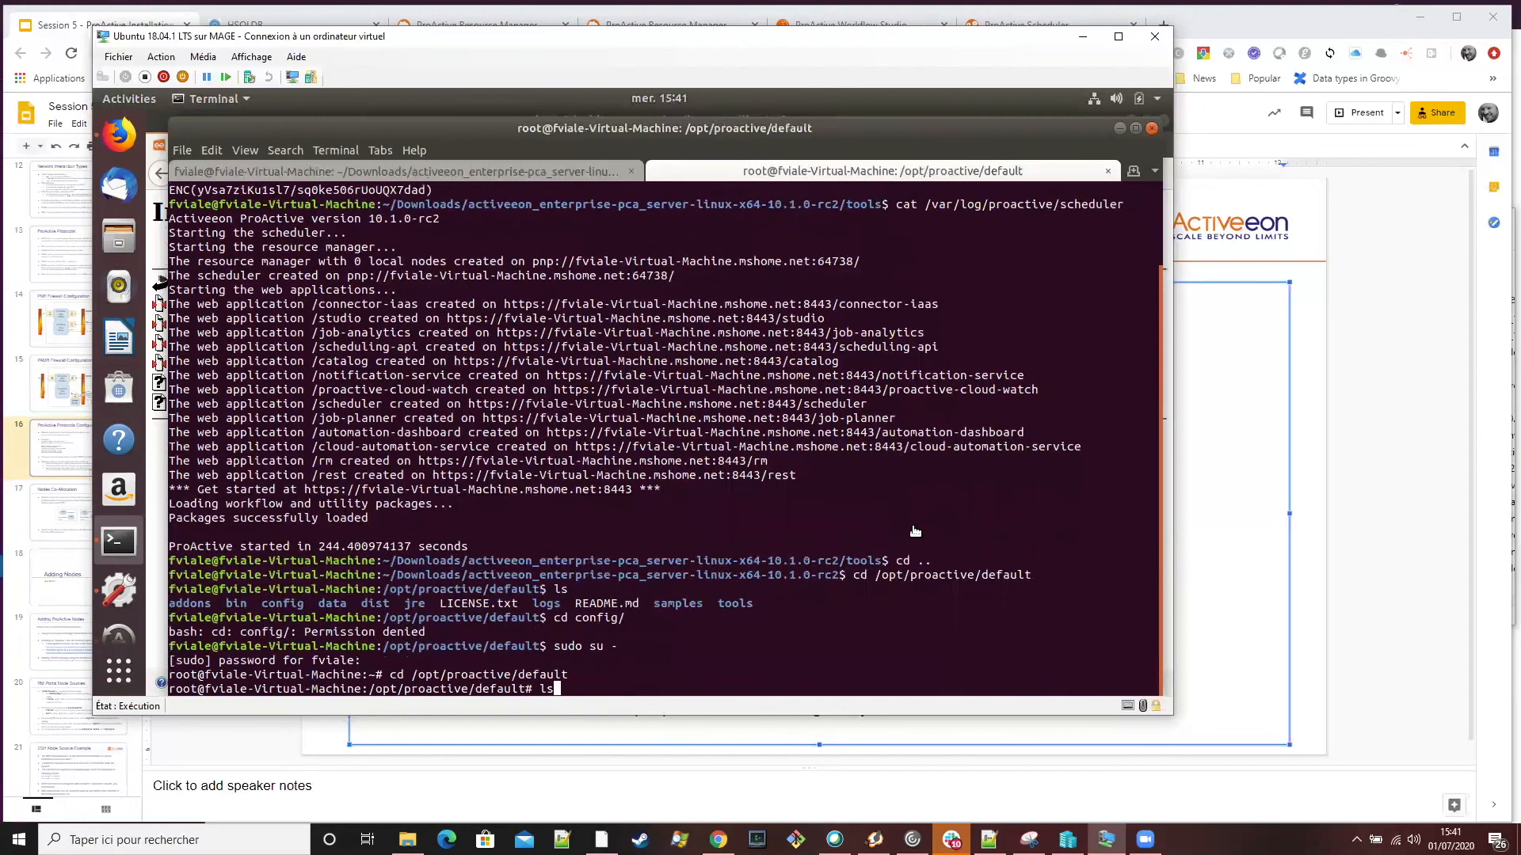
{"action": "key", "text": "Return"}
Go into config, list its contents, enter the network subdirectory and list its files
{"action": "type", "text": "cd config/"}
{"action": "key", "text": "Return"}
{"action": "type", "text": "ls"}
{"action": "key", "text": "Return"}
{"action": "type", "text": "cd ne"}
{"action": "key", "text": "Tab"}
{"action": "key", "text": "Return"}
{"action": "type", "text": "ls"}
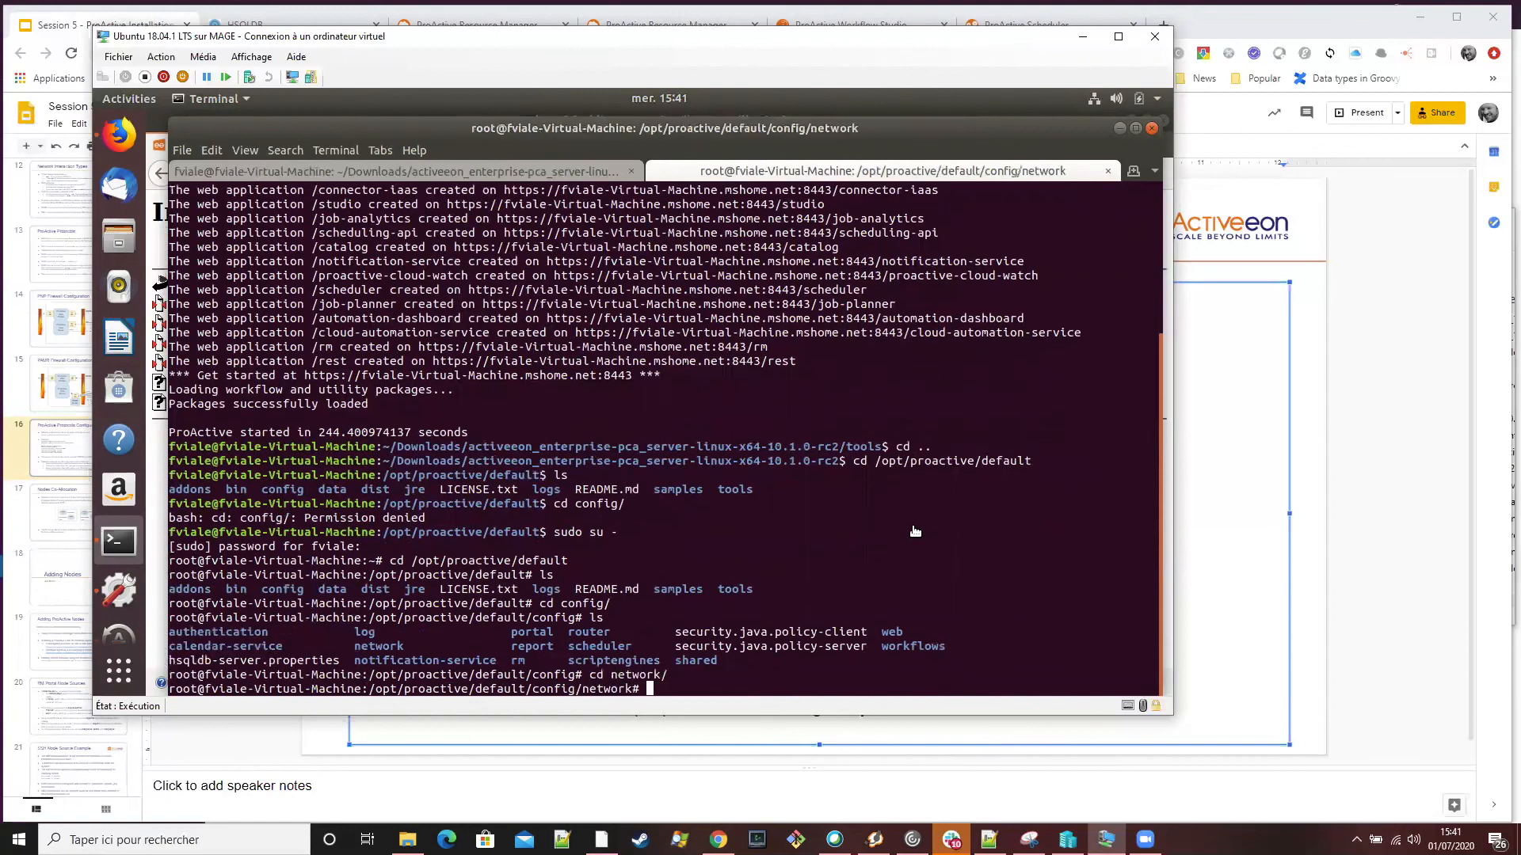
{"action": "key", "text": "Return"}
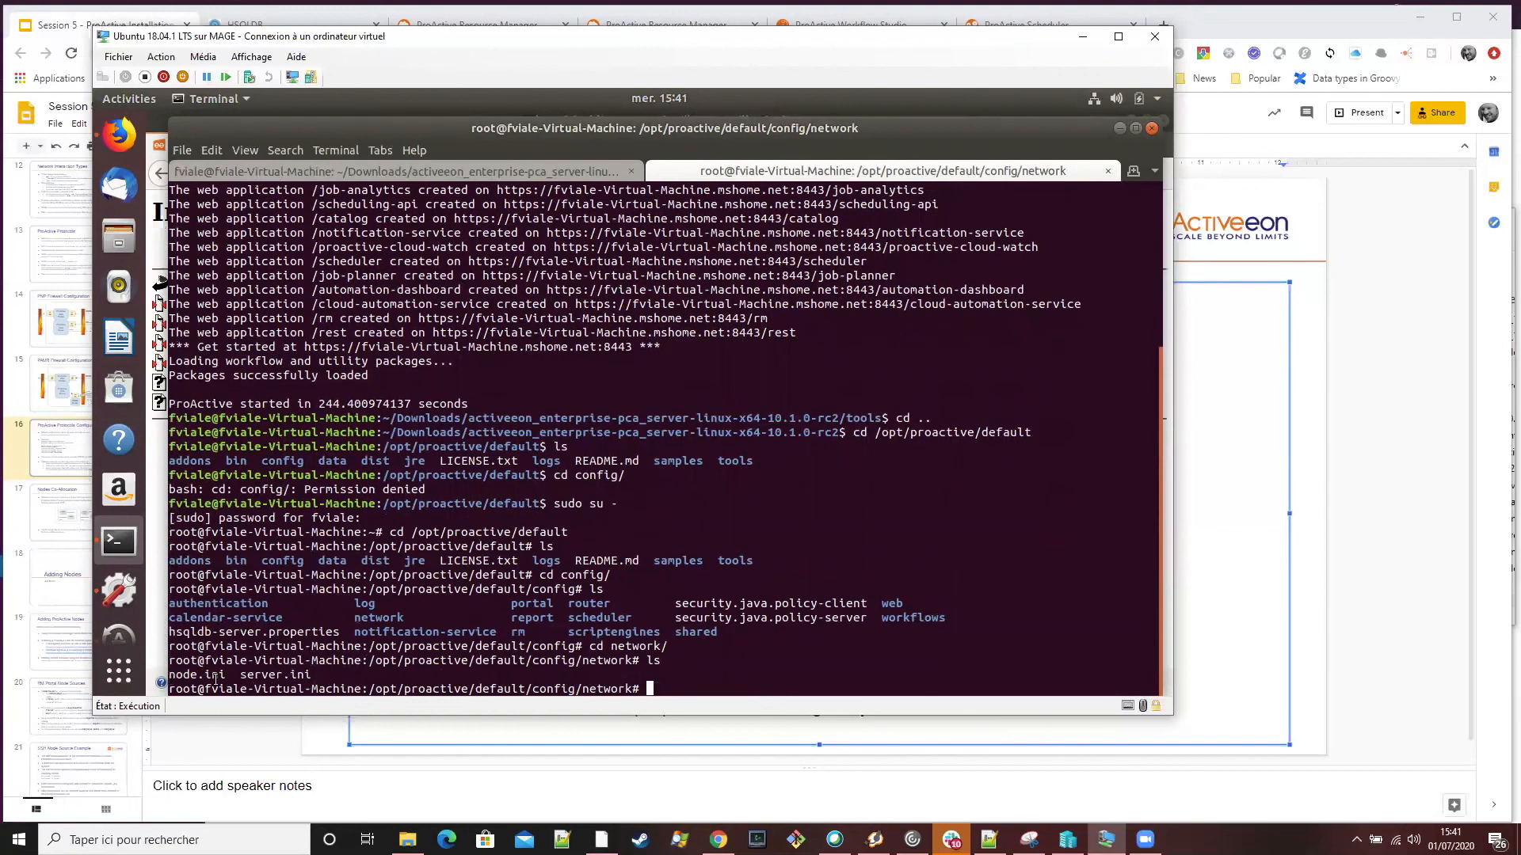
Edit server.ini in vi to set proactive.communication.protocol to pamr, and save and close the file
{"action": "type", "text": "vi server"}
{"action": "key", "text": "Tab"}
{"action": "key", "text": "Return"}
{"action": "key", "text": "Down"}
{"action": "key", "text": "Down"}
{"action": "key", "text": "Down"}
{"action": "key", "text": "Down"}
{"action": "key", "text": "End"}
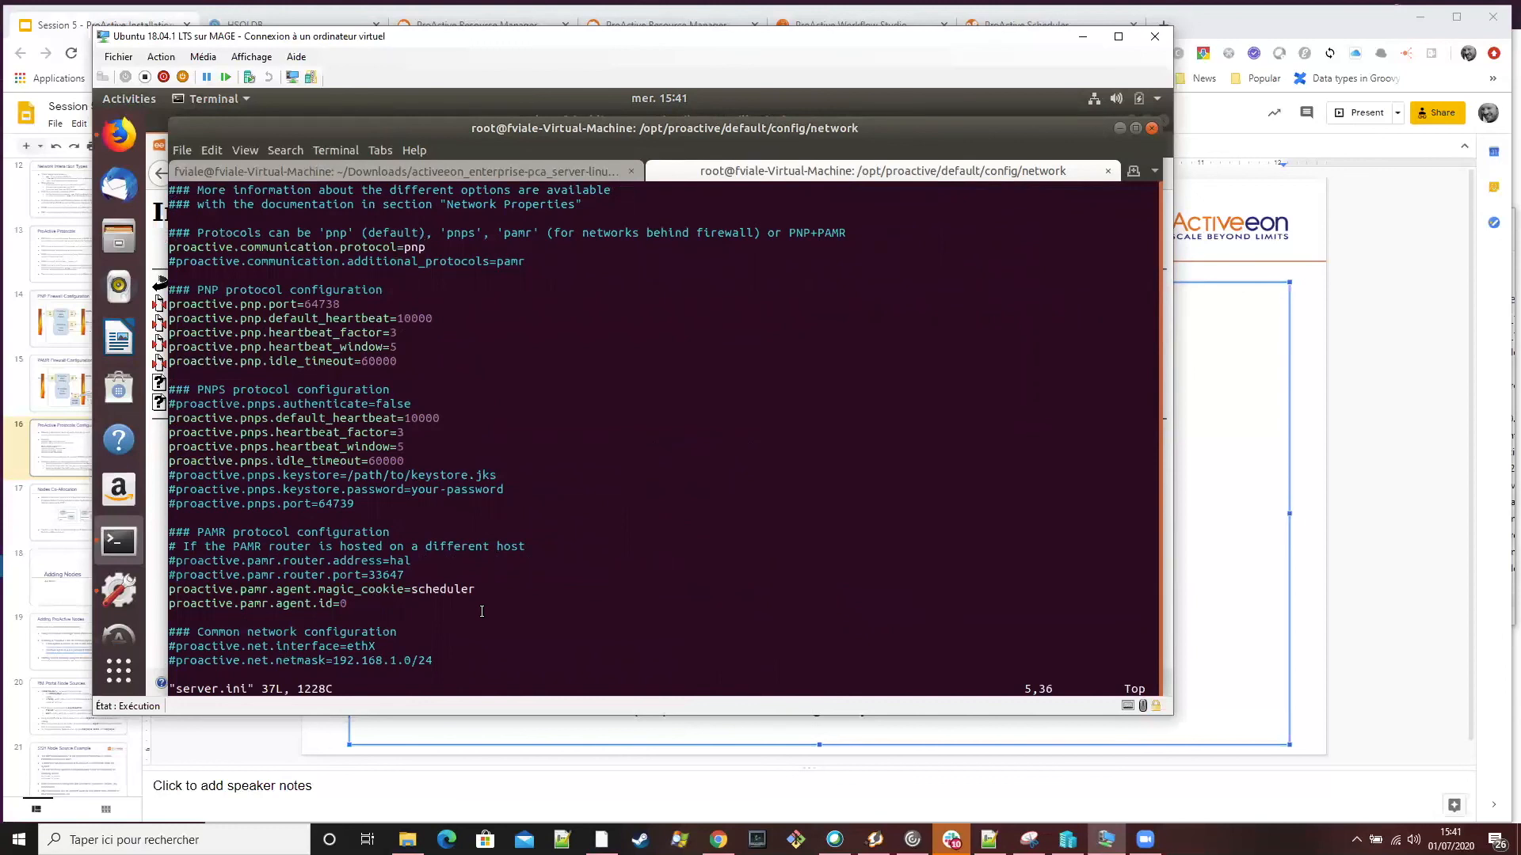
{"action": "key", "text": "a"}
{"action": "key", "text": "BackSpace"}
{"action": "key", "text": "BackSpace"}
{"action": "key", "text": "BackSpace"}
{"action": "type", "text": "pamr"}
{"action": "key", "text": "Escape"}
{"action": "type", "text": ":w"}
{"action": "key", "text": "Return"}
Restart the proactive-scheduler service
{"action": "type", "text": "serv"}
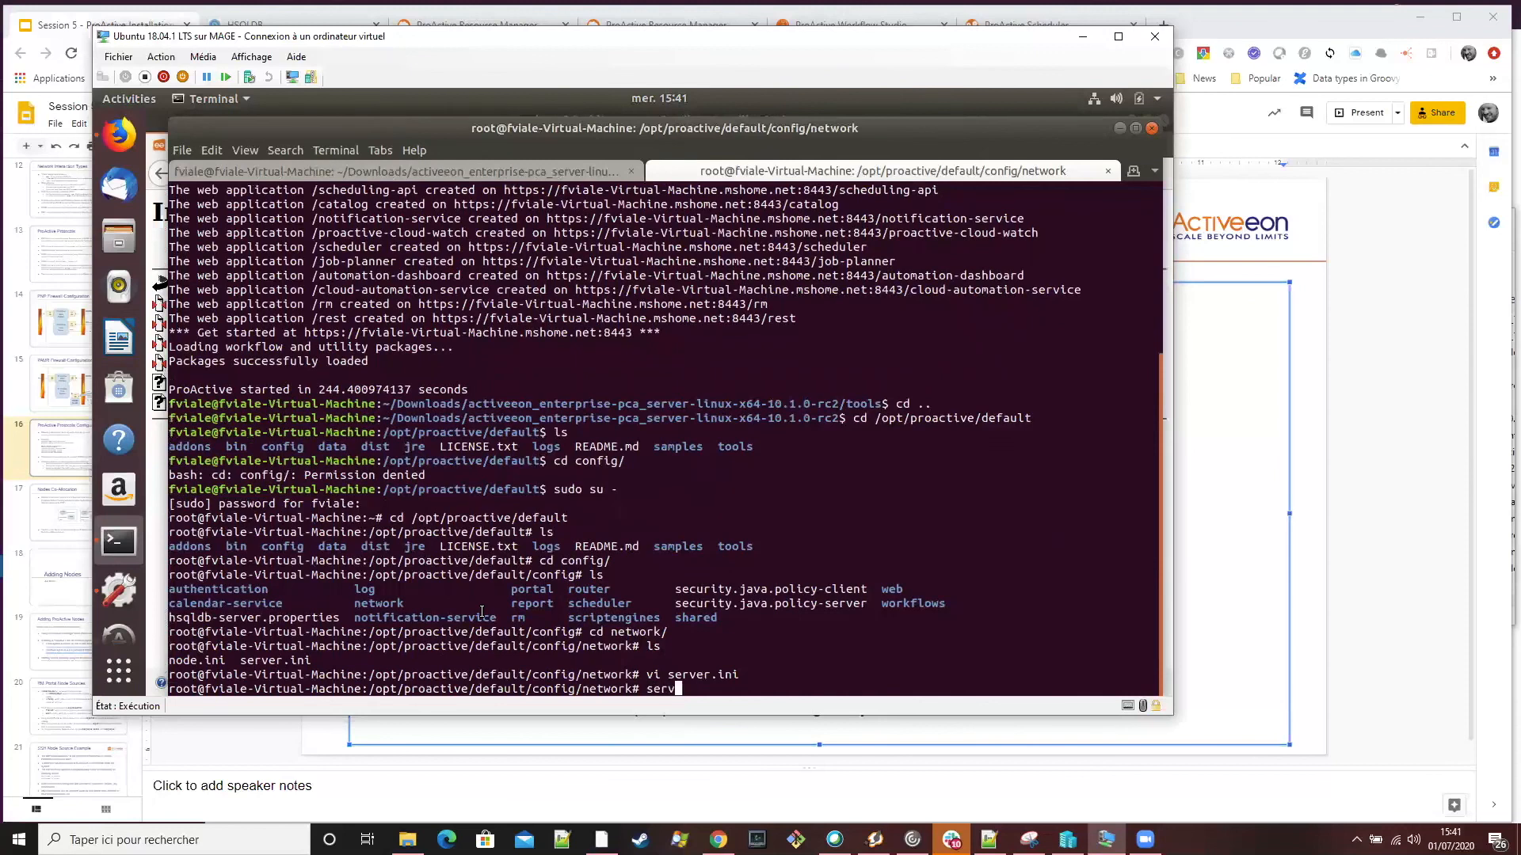
{"action": "type", "text": "ice proactive-scheduler restart"}
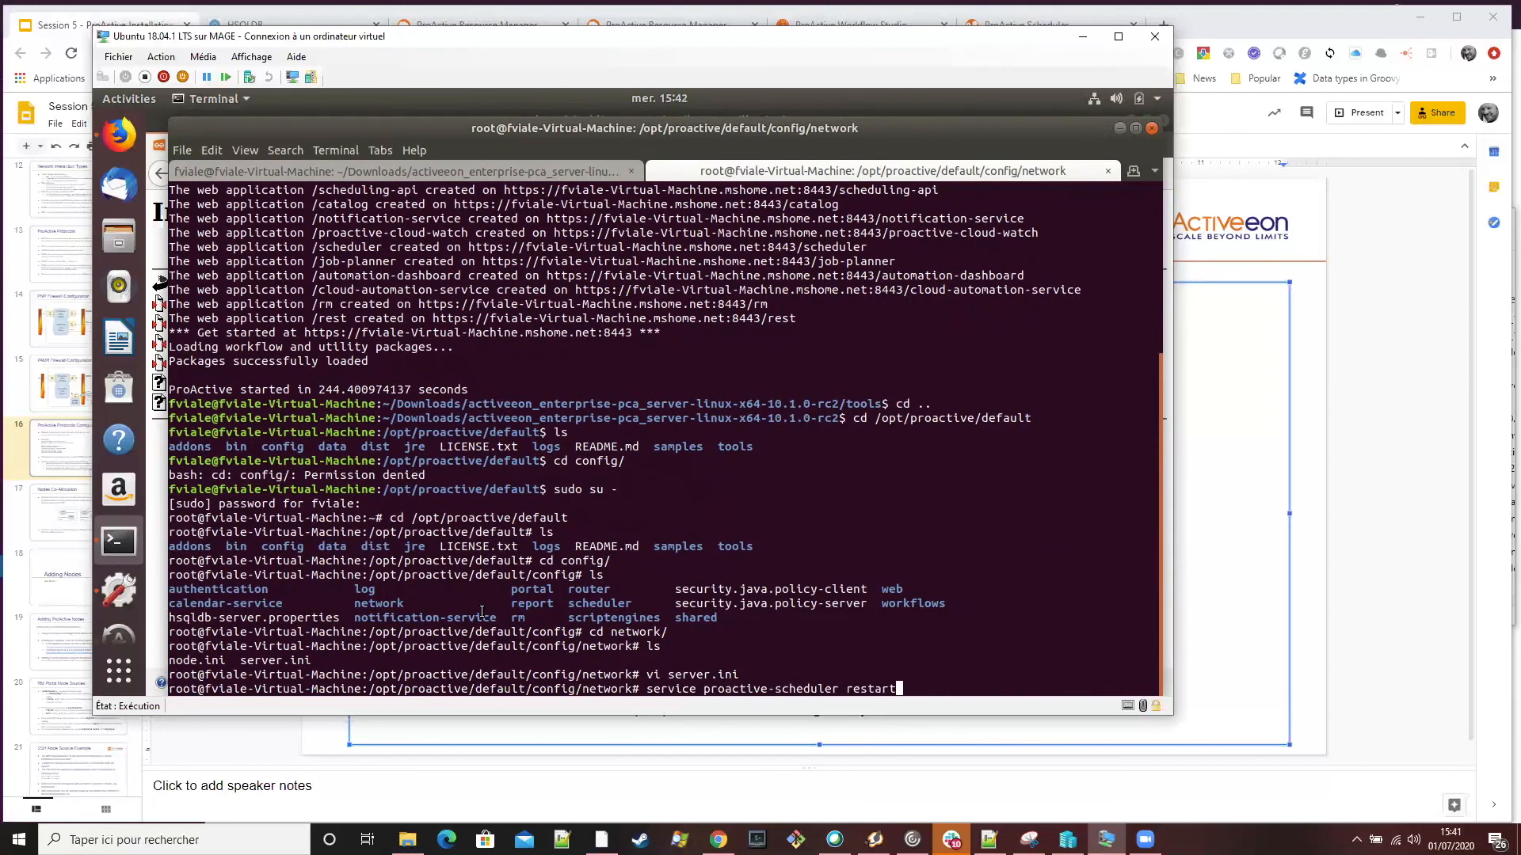
{"action": "key", "text": "Return"}
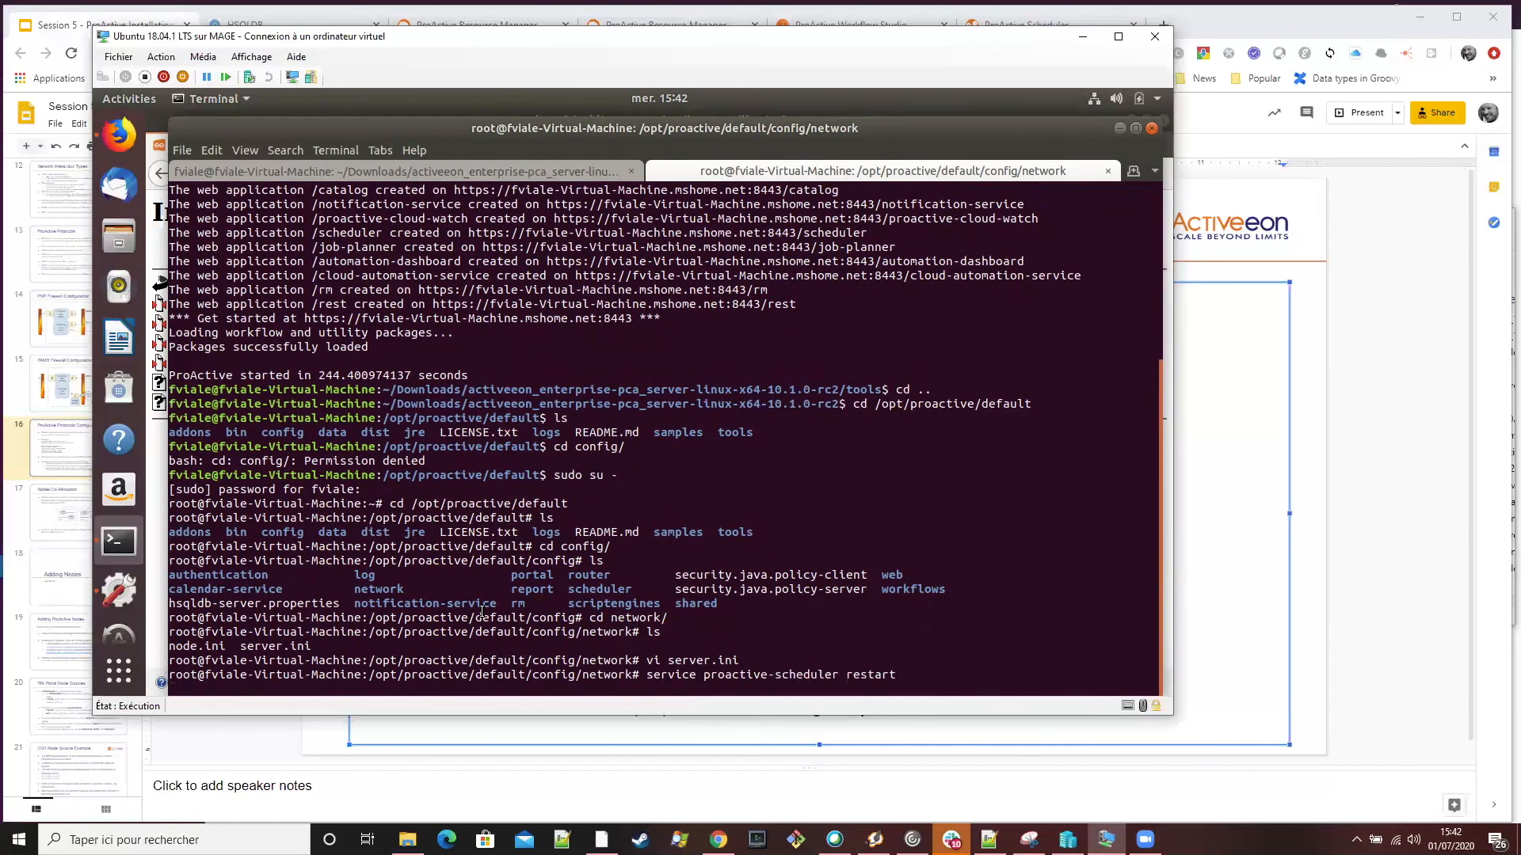
Follow the scheduler's startup log with tail -f /var/log/proactive/scheduler
{"action": "key", "text": "Up"}
{"action": "key", "text": "BackSpace"}
{"action": "key", "text": "BackSpace"}
{"action": "key", "text": "BackSpace"}
{"action": "key", "text": "BackSpace"}
{"action": "key", "text": "BackSpace"}
{"action": "key", "text": "BackSpace"}
{"action": "key", "text": "BackSpace"}
{"action": "key", "text": "BackSpace"}
{"action": "key", "text": "BackSpace"}
{"action": "key", "text": "BackSpace"}
{"action": "key", "text": "BackSpace"}
{"action": "key", "text": "BackSpace"}
{"action": "key", "text": "BackSpace"}
{"action": "key", "text": "BackSpace"}
{"action": "key", "text": "BackSpace"}
{"action": "key", "text": "BackSpace"}
{"action": "key", "text": "BackSpace"}
{"action": "key", "text": "BackSpace"}
{"action": "key", "text": "BackSpace"}
{"action": "key", "text": "BackSpace"}
{"action": "key", "text": "BackSpace"}
{"action": "key", "text": "BackSpace"}
{"action": "key", "text": "BackSpace"}
{"action": "key", "text": "BackSpace"}
{"action": "key", "text": "BackSpace"}
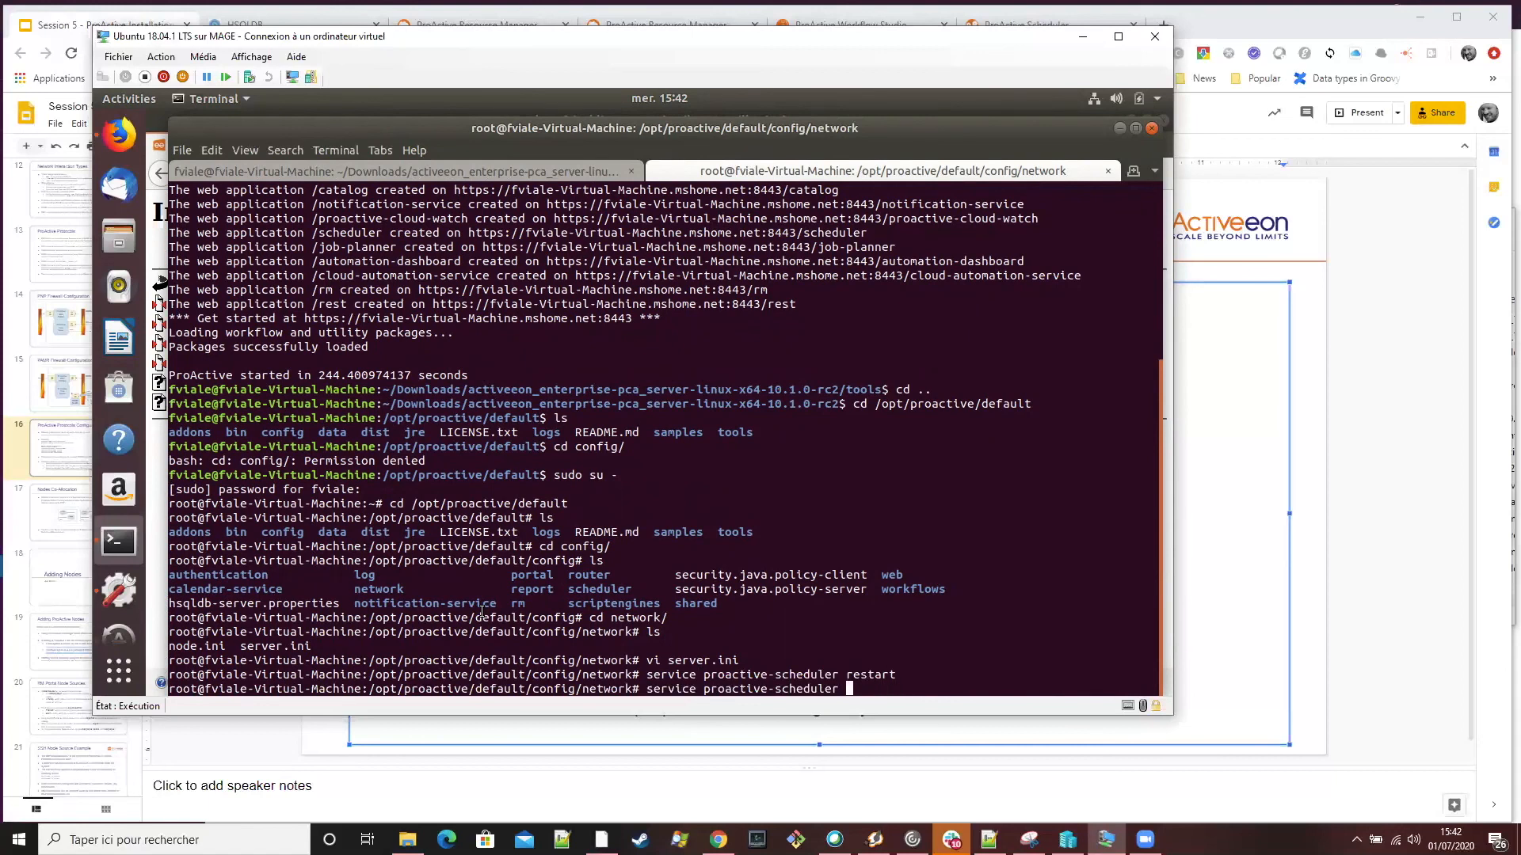
{"action": "key", "text": "BackSpace"}
{"action": "key", "text": "BackSpace"}
{"action": "key", "text": "BackSpace"}
{"action": "key", "text": "BackSpace"}
{"action": "key", "text": "BackSpace"}
{"action": "key", "text": "BackSpace"}
{"action": "key", "text": "BackSpace"}
{"action": "type", "text": "tail -r"}
{"action": "key", "text": "BackSpace"}
{"action": "type", "text": "f /opt/proactive/default"}
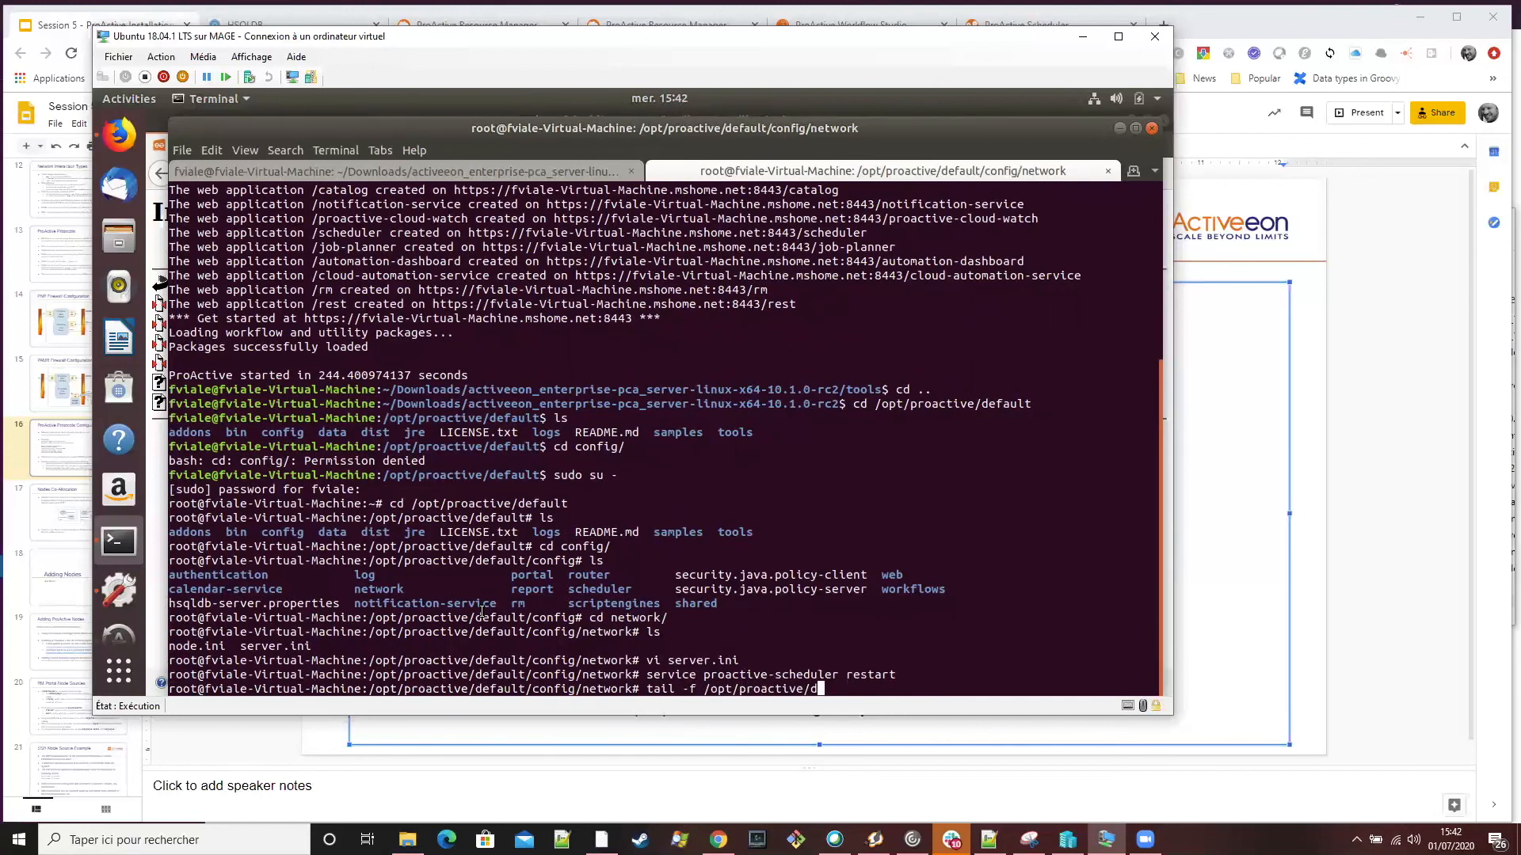
{"action": "key", "text": "BackSpace"}
{"action": "key", "text": "BackSpace"}
{"action": "key", "text": "BackSpace"}
{"action": "key", "text": "BackSpace"}
{"action": "key", "text": "BackSpace"}
{"action": "key", "text": "BackSpace"}
{"action": "key", "text": "BackSpace"}
{"action": "key", "text": "BackSpace"}
{"action": "key", "text": "BackSpace"}
{"action": "key", "text": "BackSpace"}
{"action": "key", "text": "BackSpace"}
{"action": "key", "text": "BackSpace"}
{"action": "key", "text": "BackSpace"}
{"action": "key", "text": "BackSpace"}
{"action": "key", "text": "BackSpace"}
{"action": "key", "text": "BackSpace"}
{"action": "key", "text": "BackSpace"}
{"action": "key", "text": "BackSpace"}
{"action": "key", "text": "BackSpace"}
{"action": "key", "text": "BackSpace"}
{"action": "type", "text": "var/log/pro"}
{"action": "key", "text": "Tab"}
{"action": "type", "text": "sch"}
{"action": "key", "text": "Tab"}
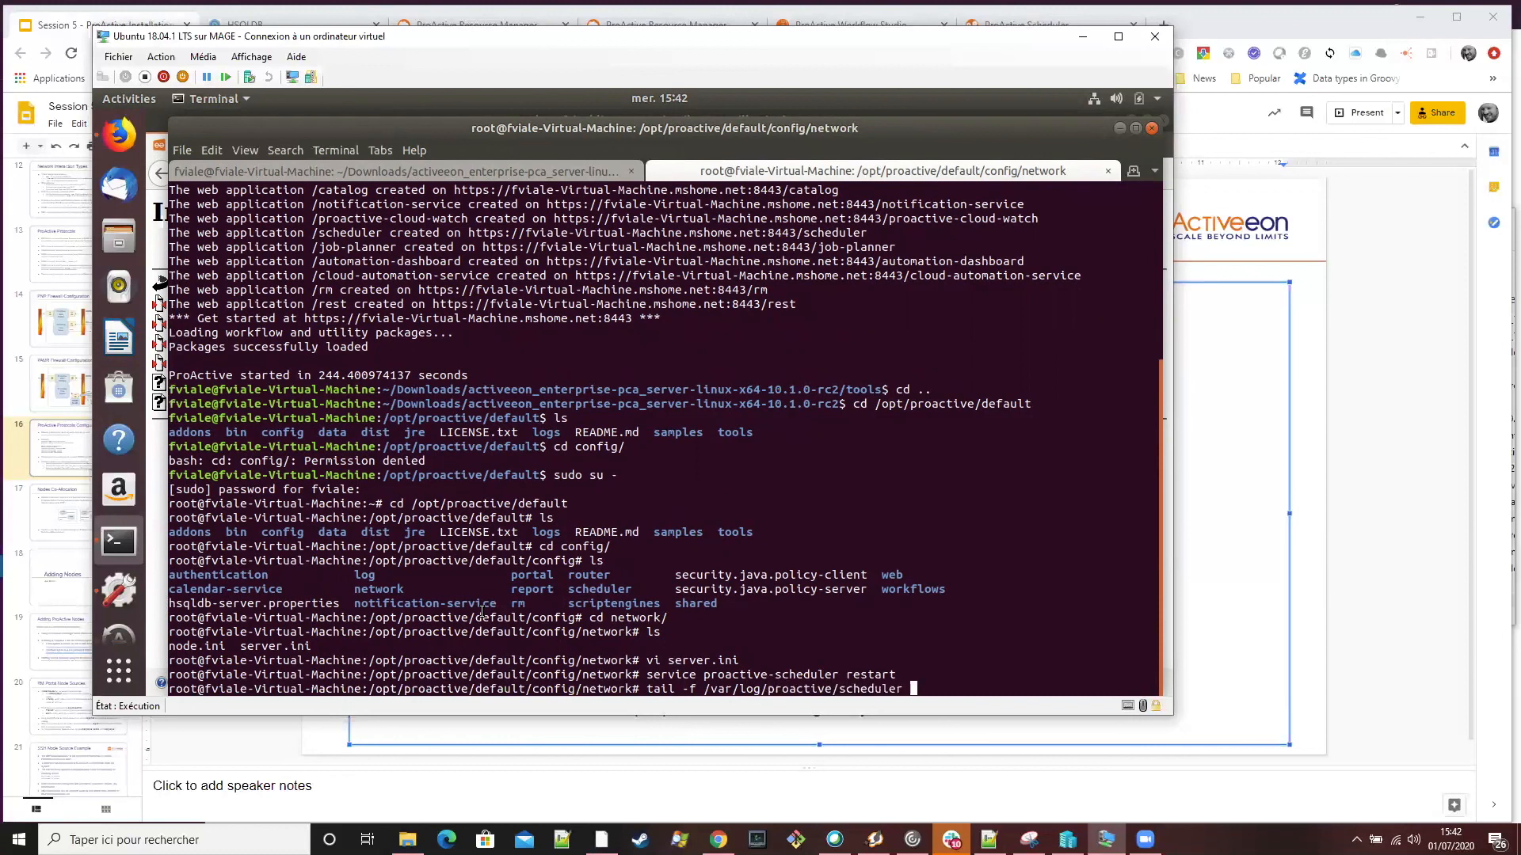
{"action": "key", "text": "Return"}
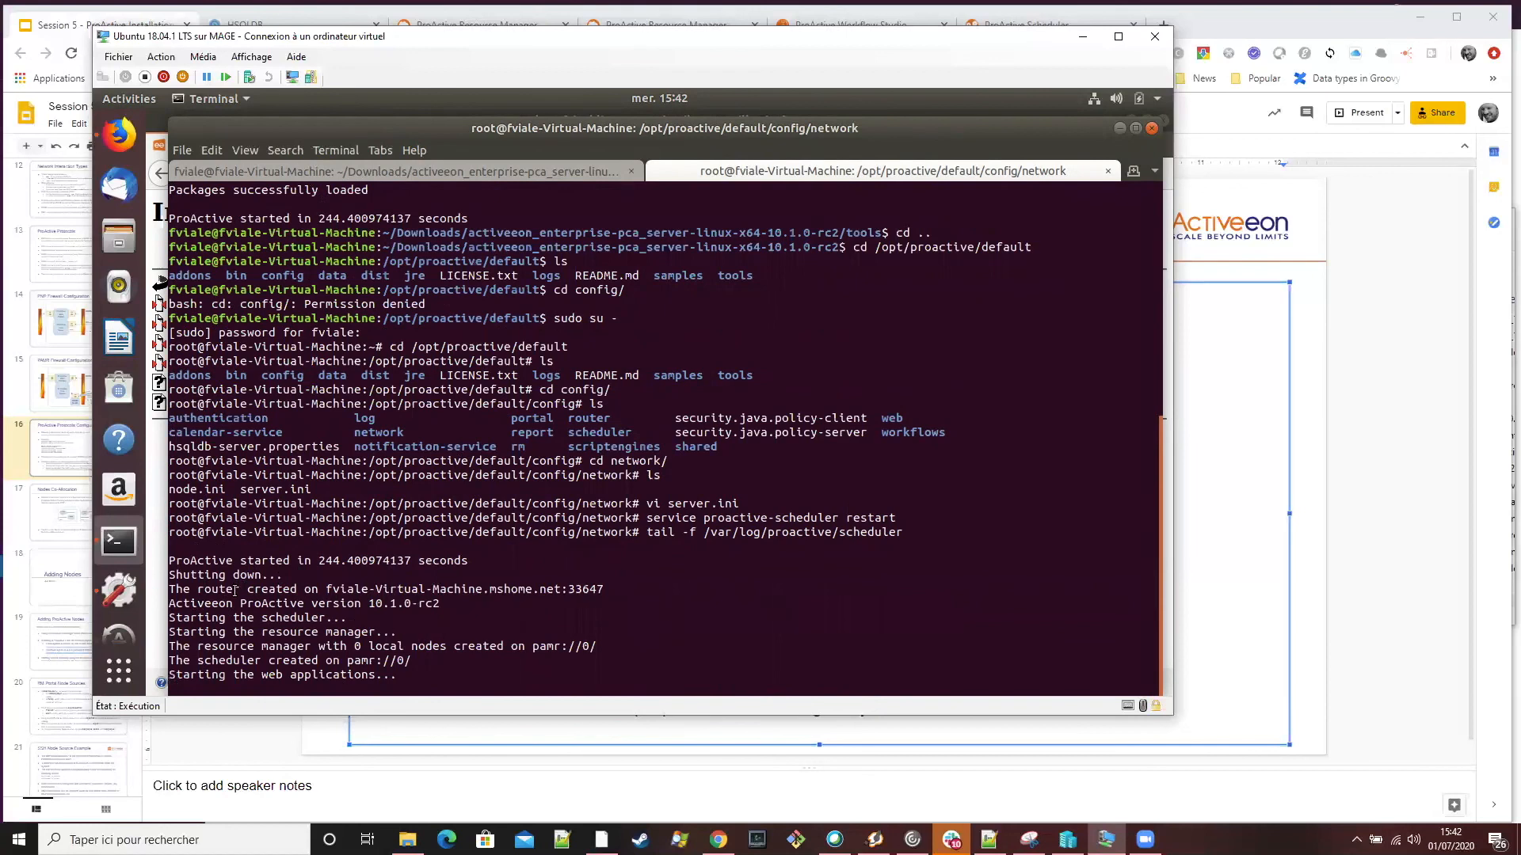
Highlight the router creation line in the startup log, review the earlier output and switch back to the slides in Chrome
{"action": "left_click_drag", "start_coordinate": [172, 589], "coordinate": [604, 589]}
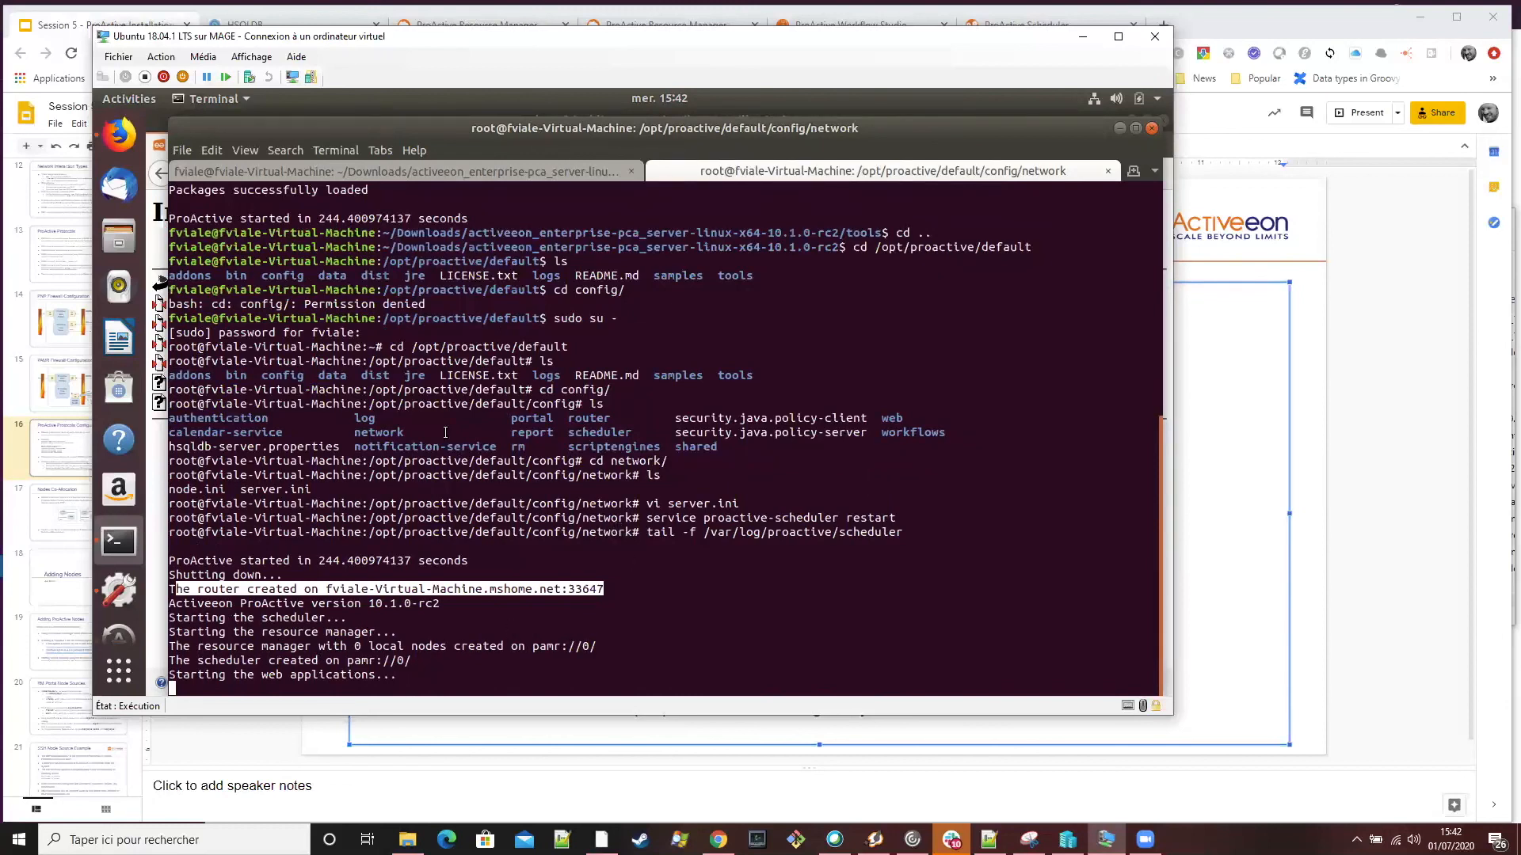
{"action": "scroll", "coordinate": [445, 396], "scroll_direction": "up", "scroll_amount": 2}
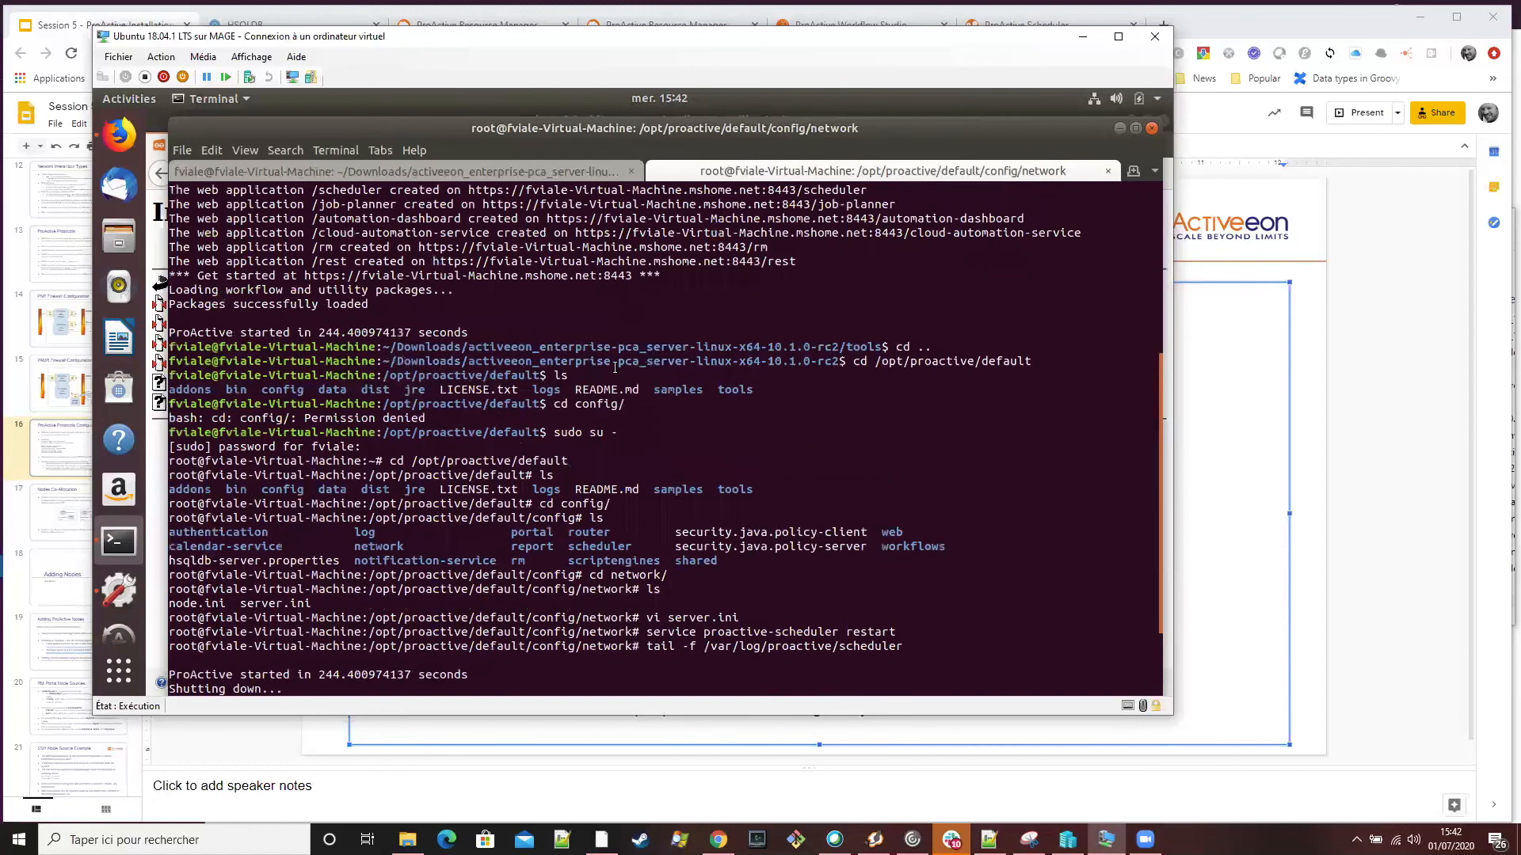
{"action": "scroll", "coordinate": [531, 366], "scroll_direction": "up", "scroll_amount": 7}
{"action": "scroll", "coordinate": [707, 489], "scroll_direction": "down", "scroll_amount": 10}
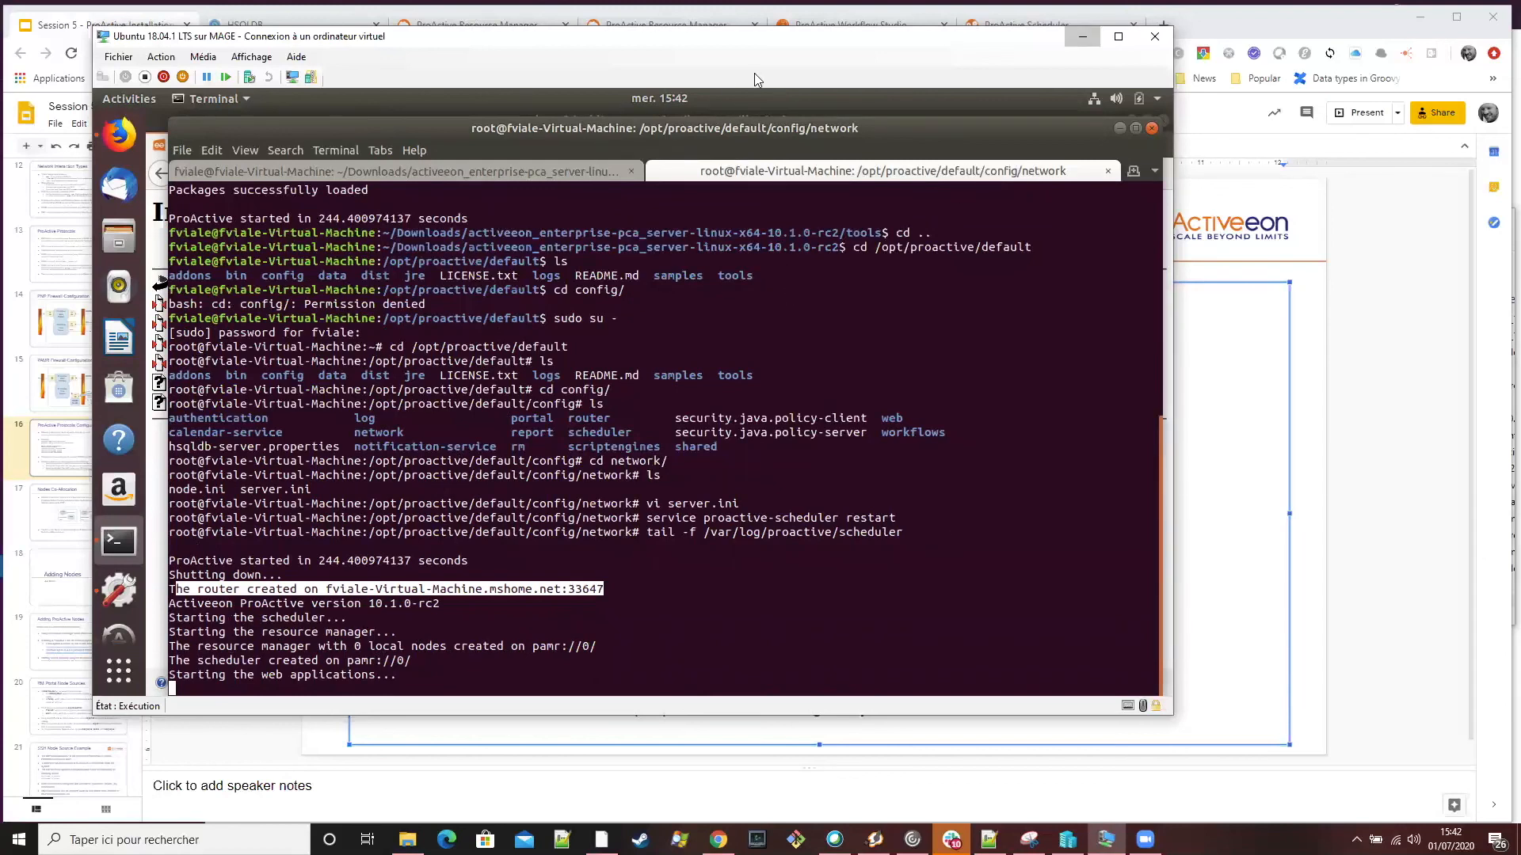
{"action": "left_click", "coordinate": [718, 839]}
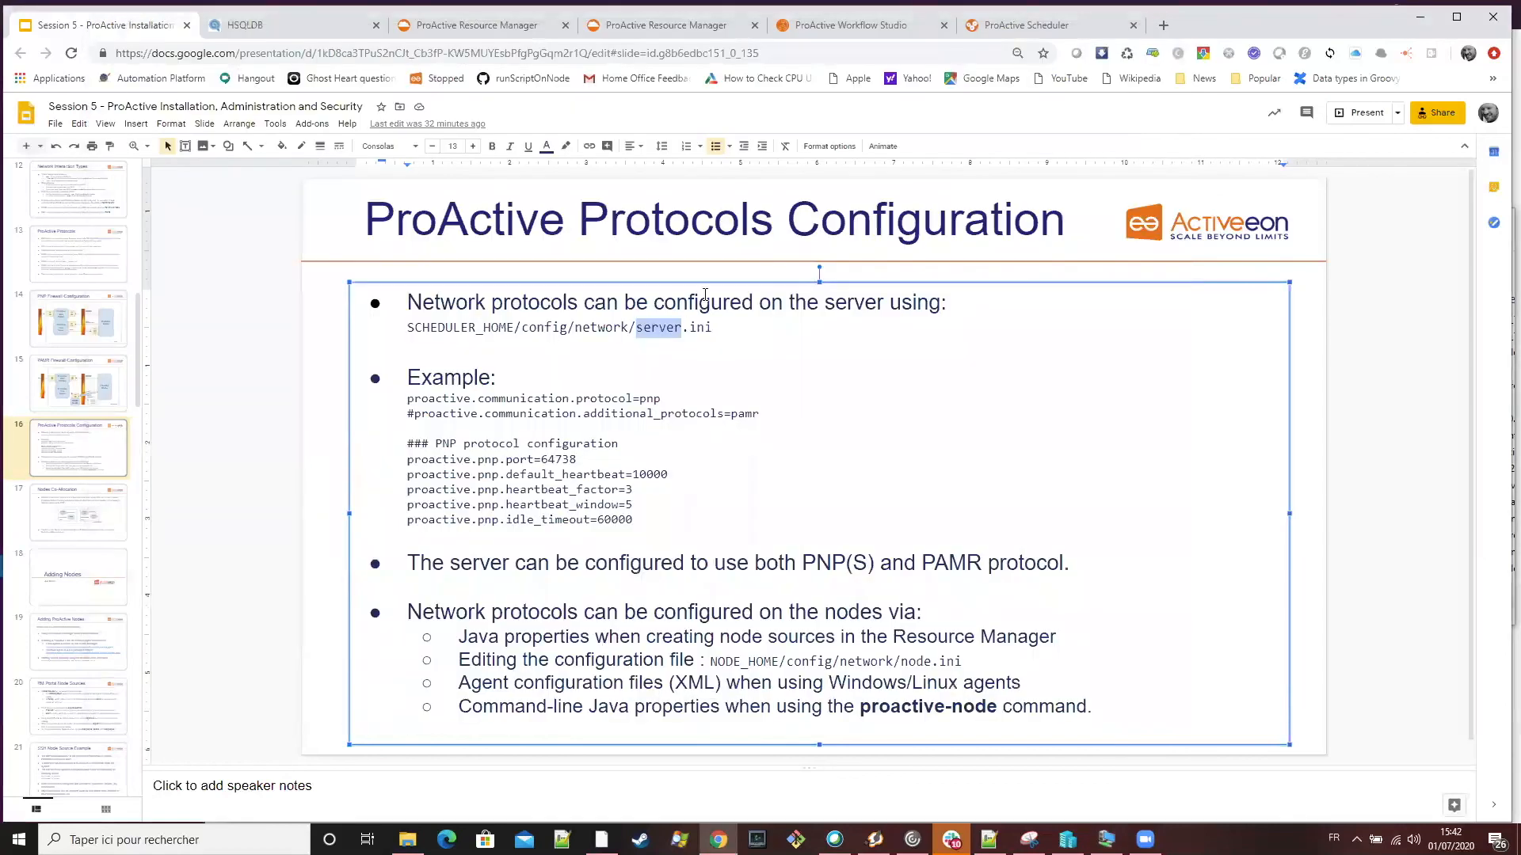